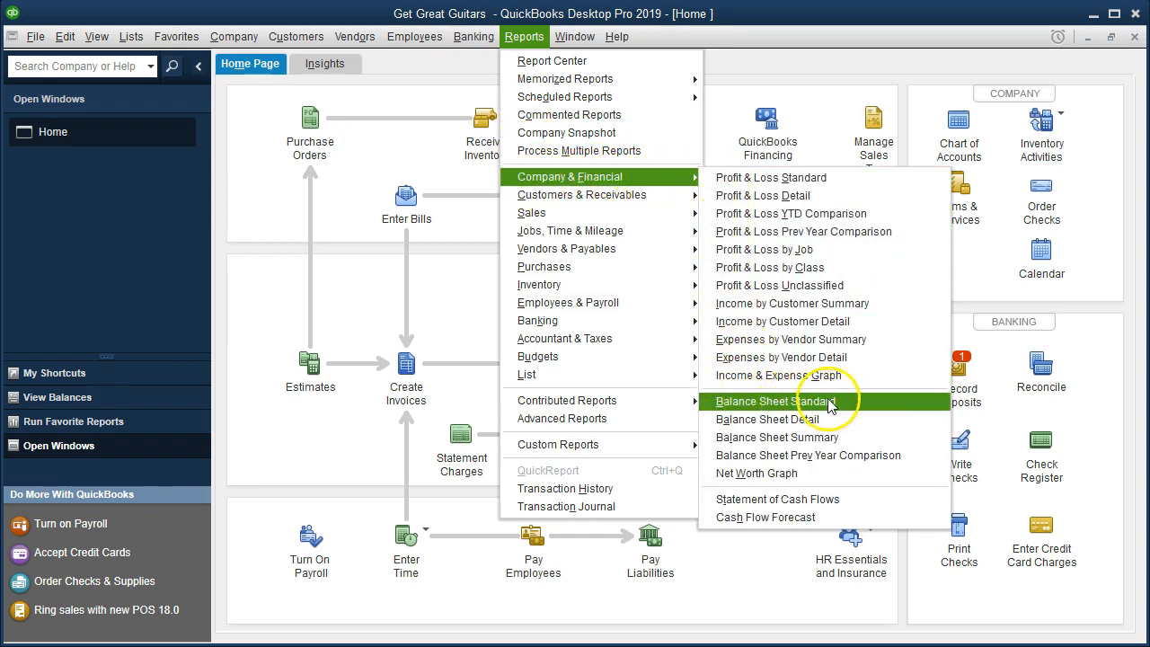
Run the standard balance sheet report for 01/01/2019 to 02/28/2019 and select the Accounts Receivable amount
click(860, 404)
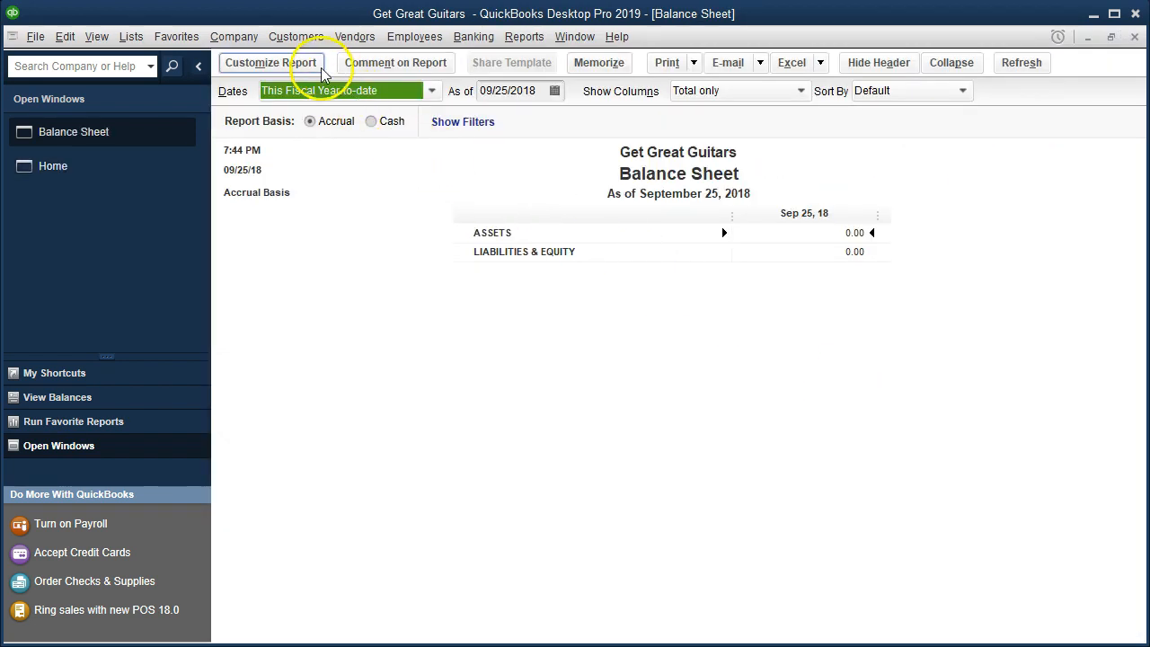
click(270, 63)
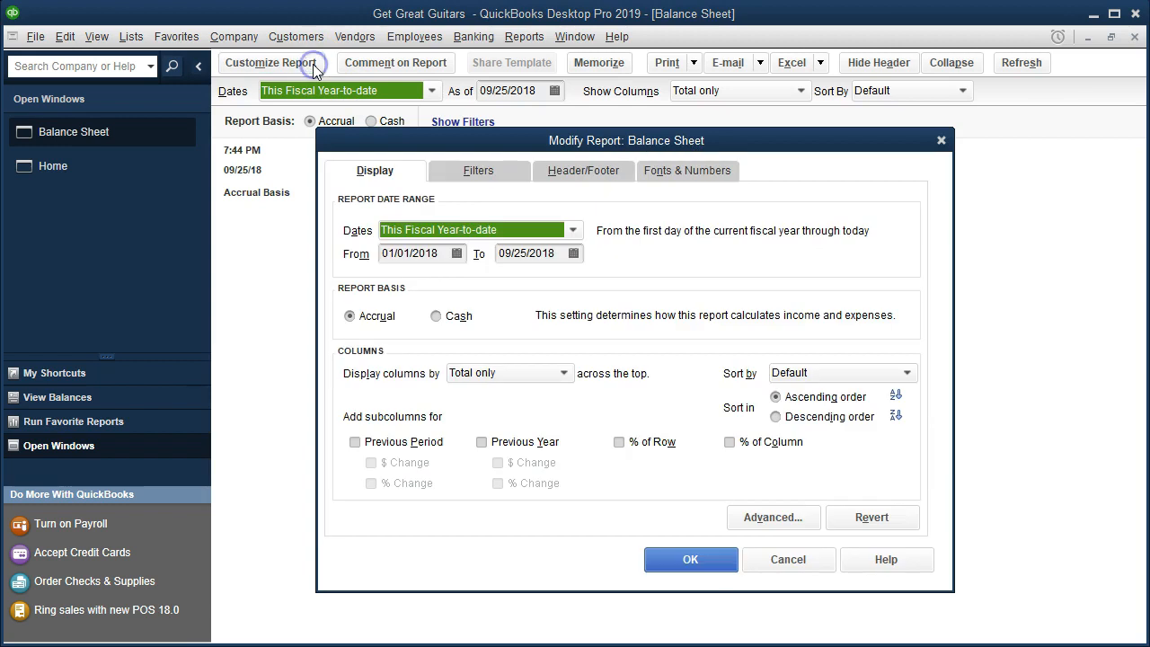
key(Tab)
text(010119)
key(Tab)
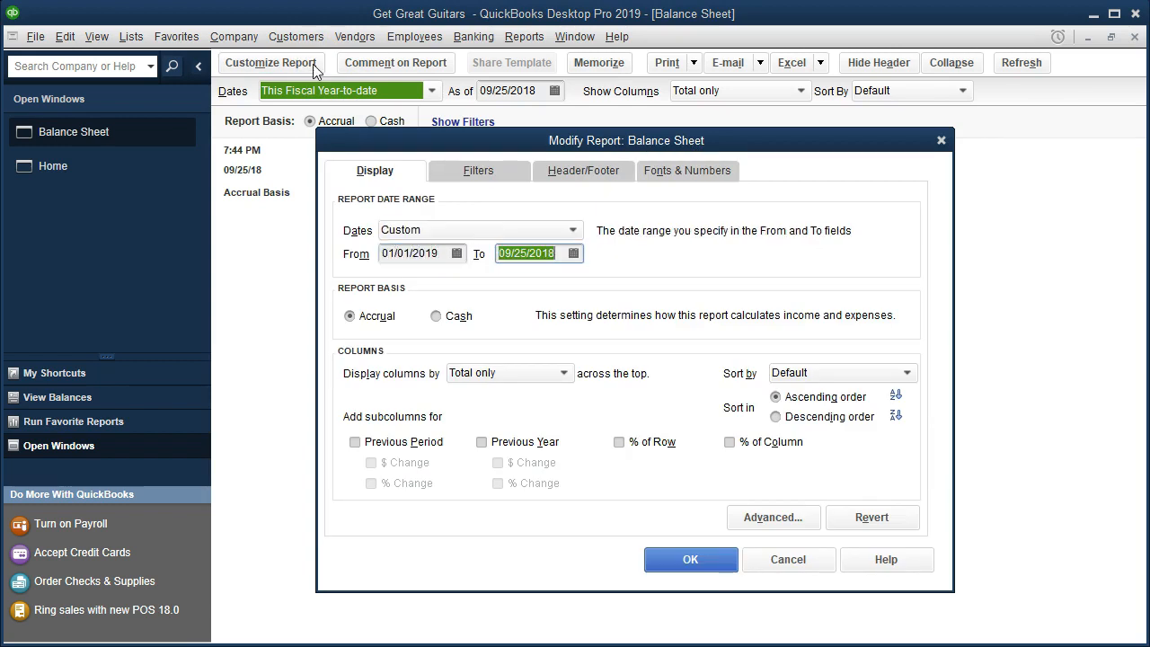
text(022819)
key(Tab)
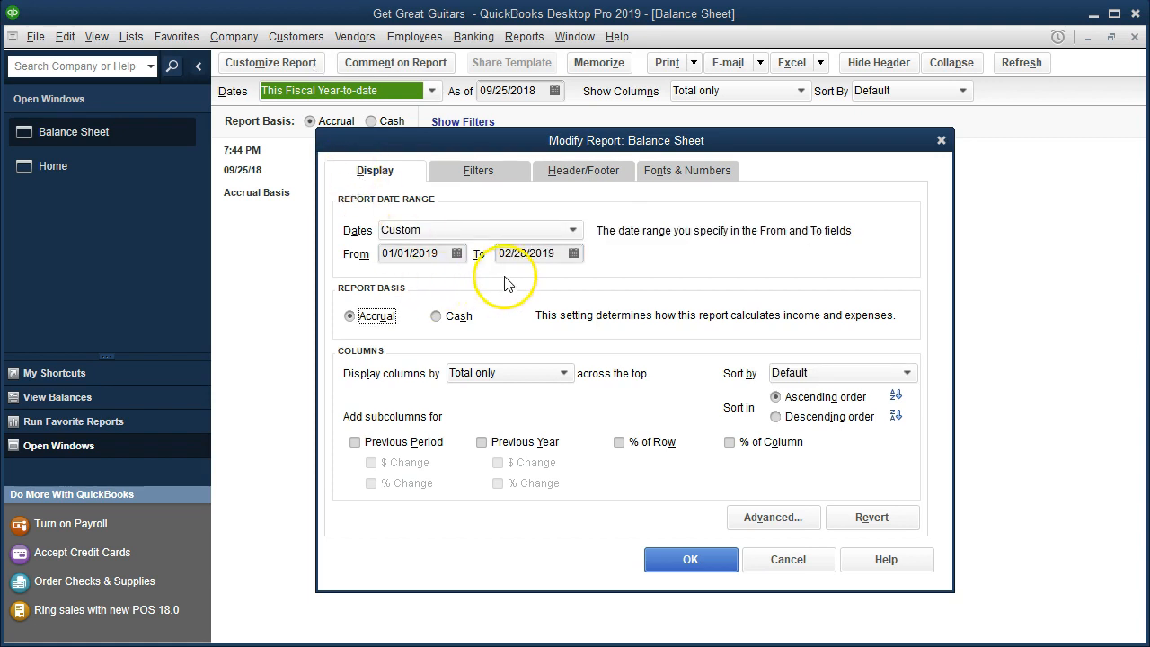
click(674, 564)
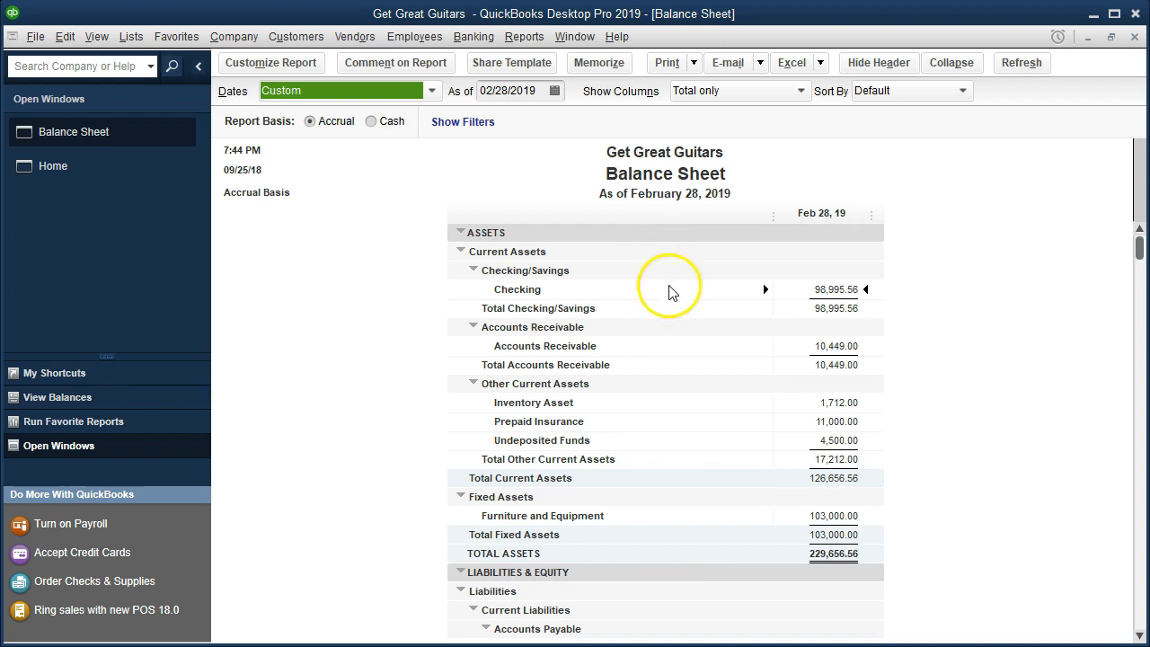
click(817, 345)
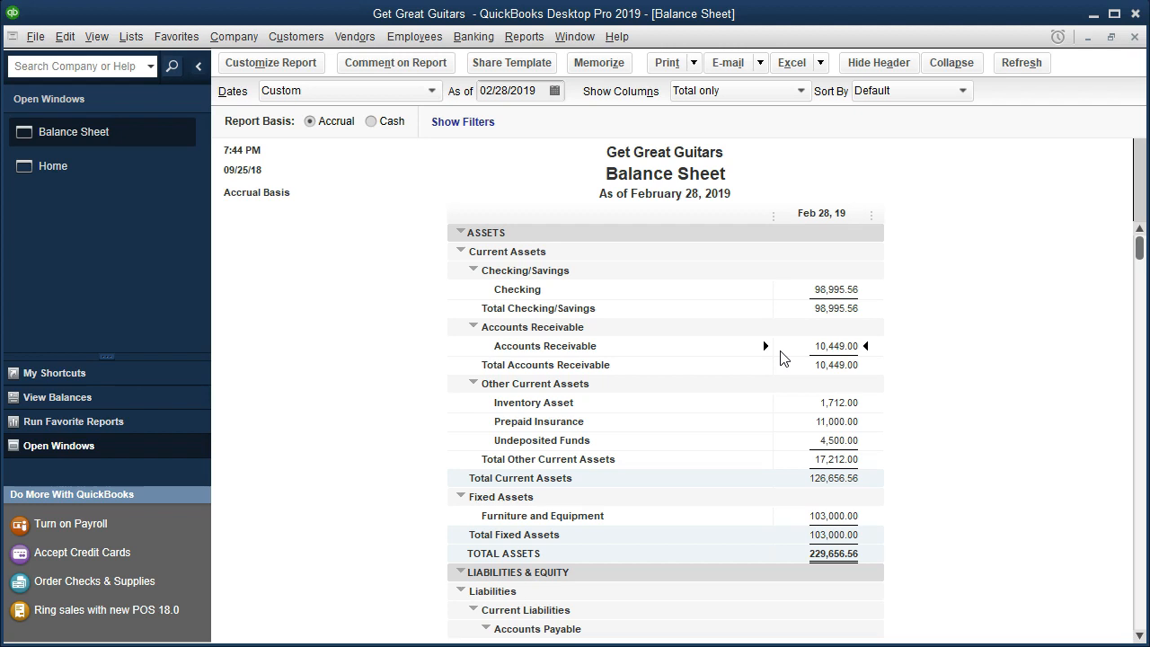
click(773, 347)
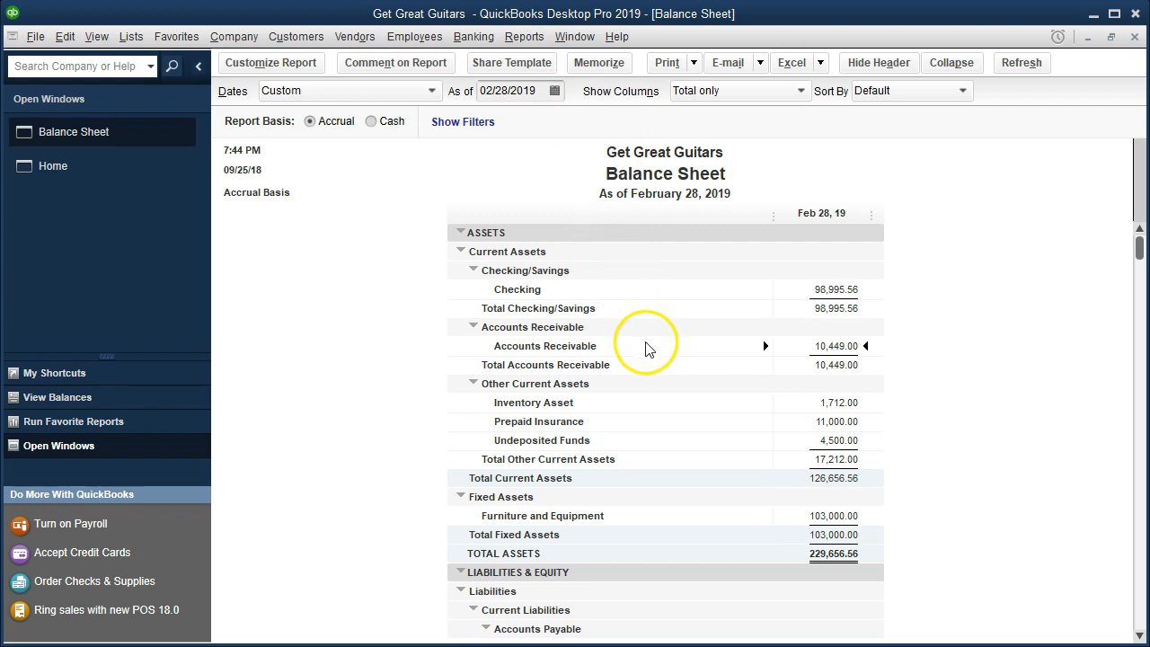
Run the standard profit and loss report for 03/01/2019 to 03/15/2019
click(521, 40)
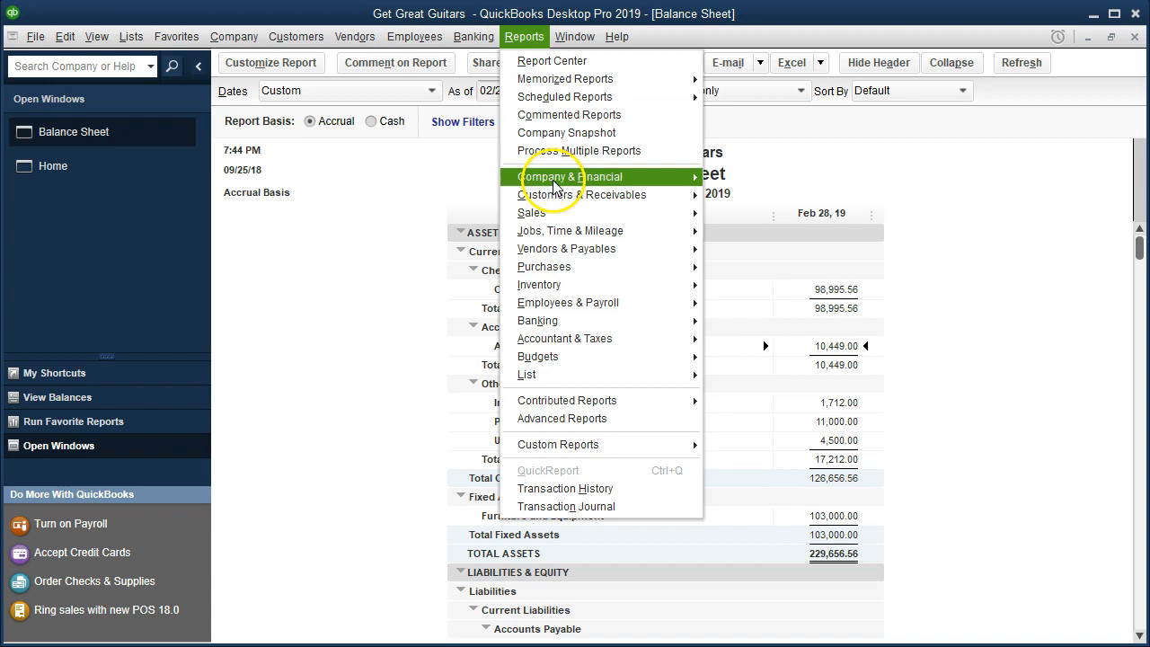
mouse_move(641, 184)
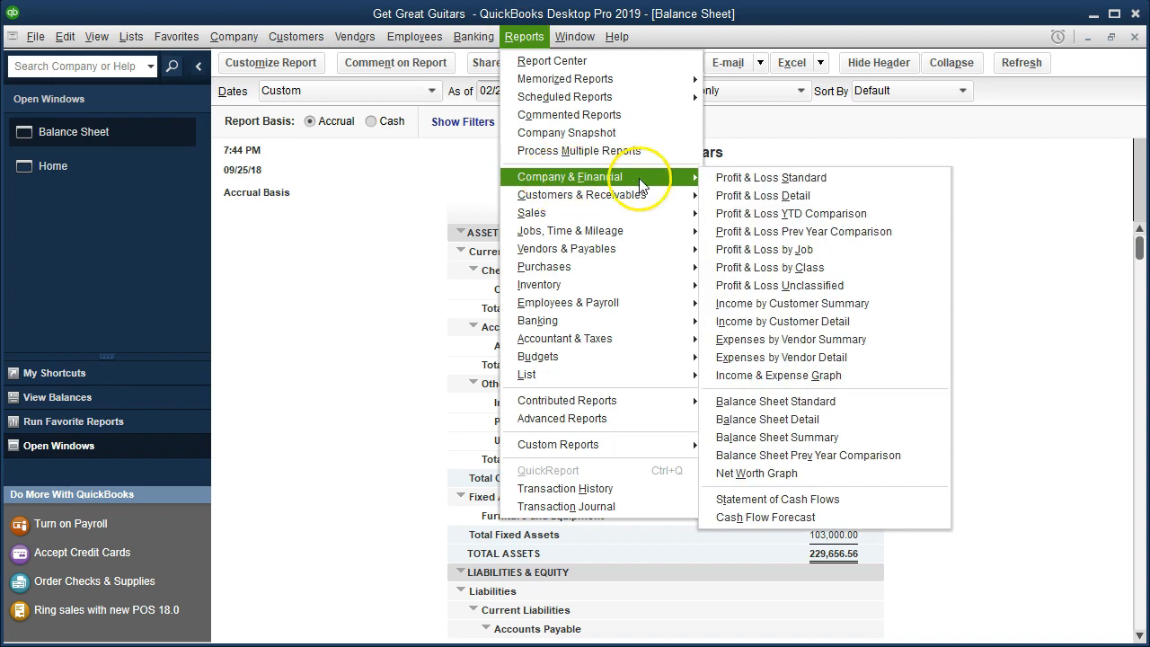
click(828, 185)
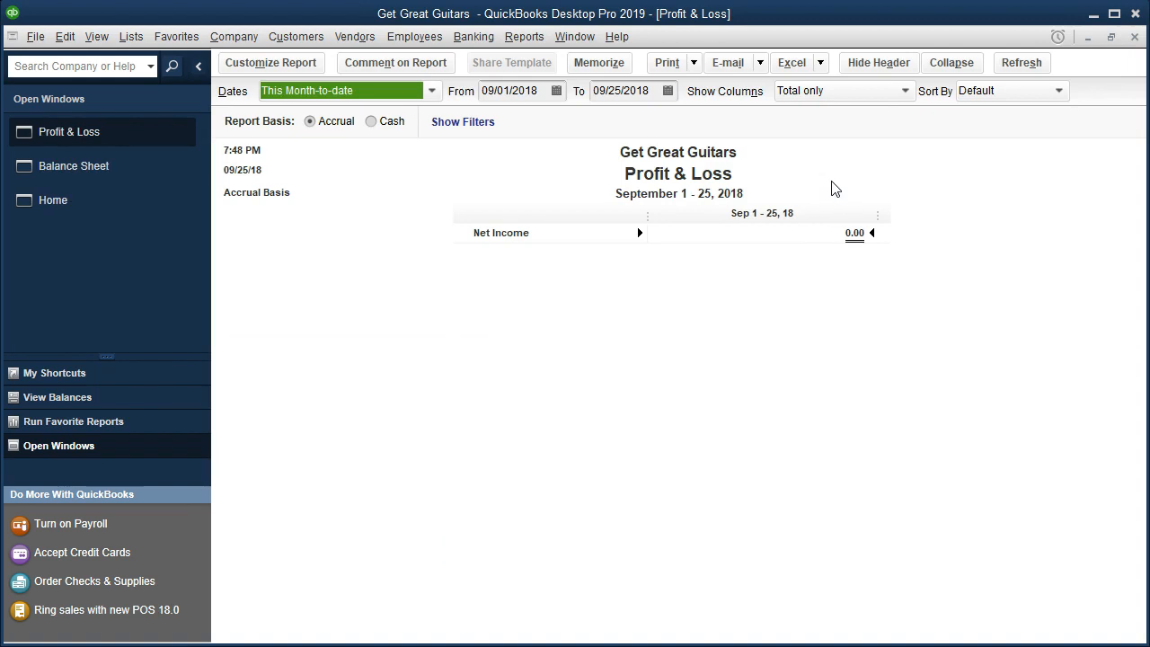
key(Tab)
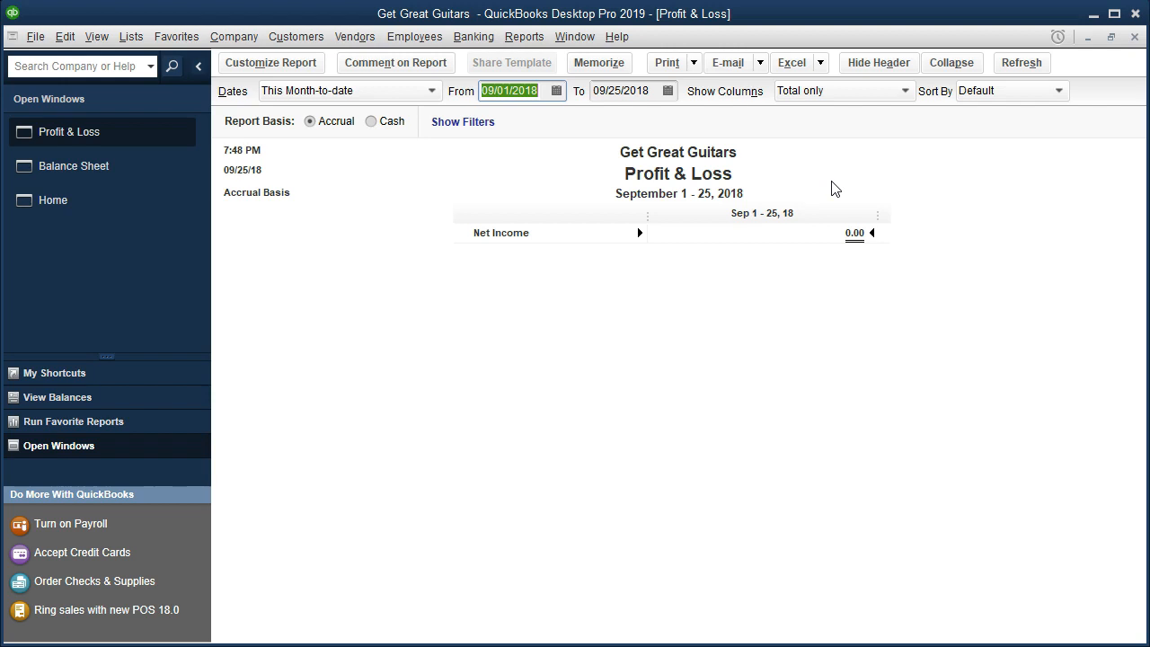
text(030119)
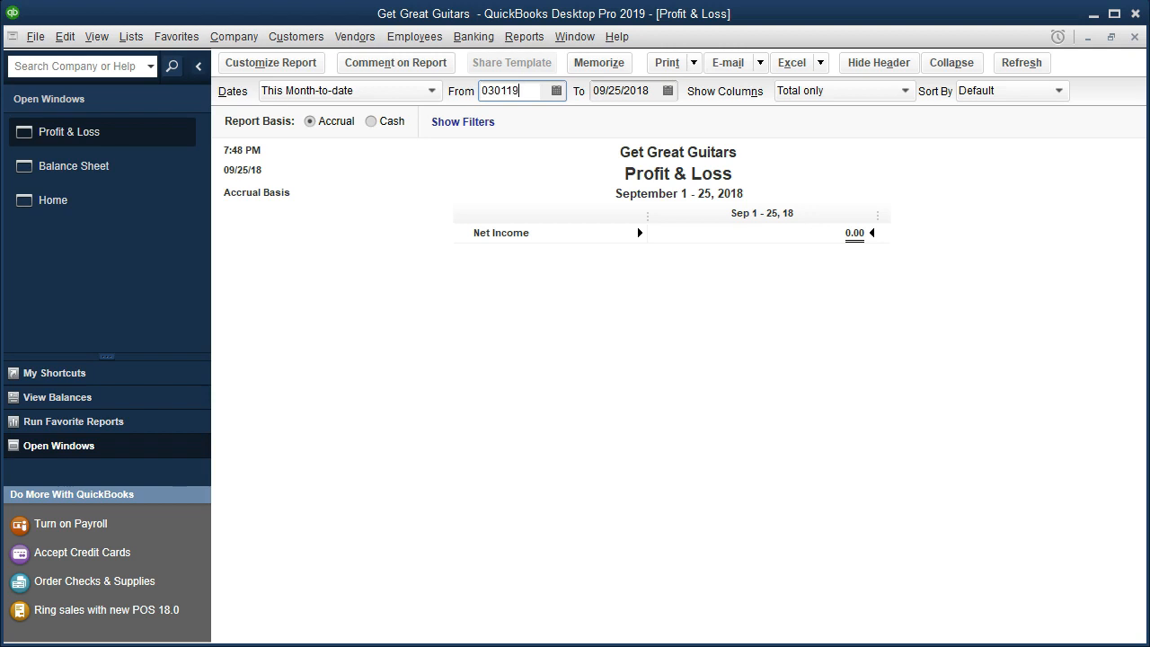
key(Tab)
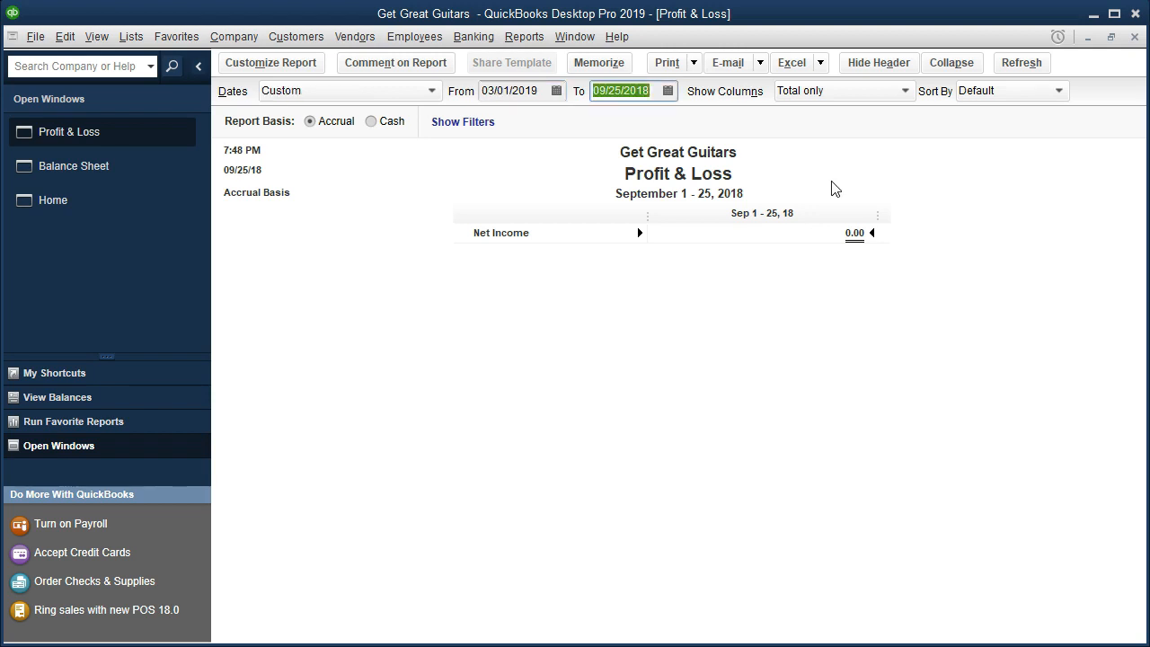
text(031519)
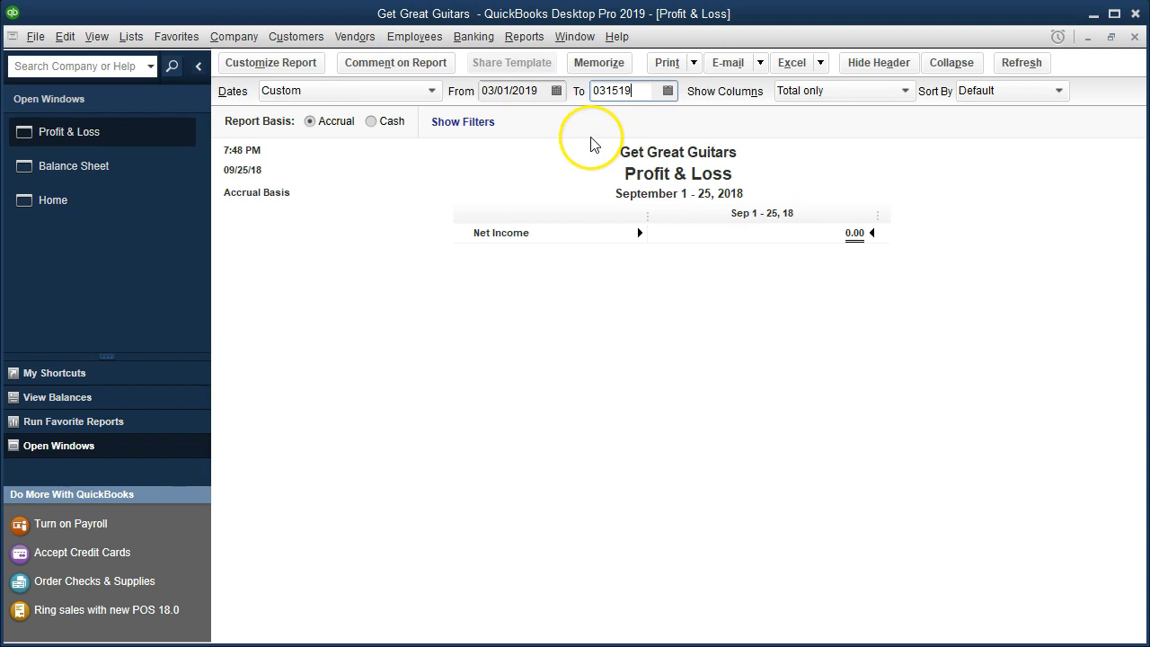
key(Tab)
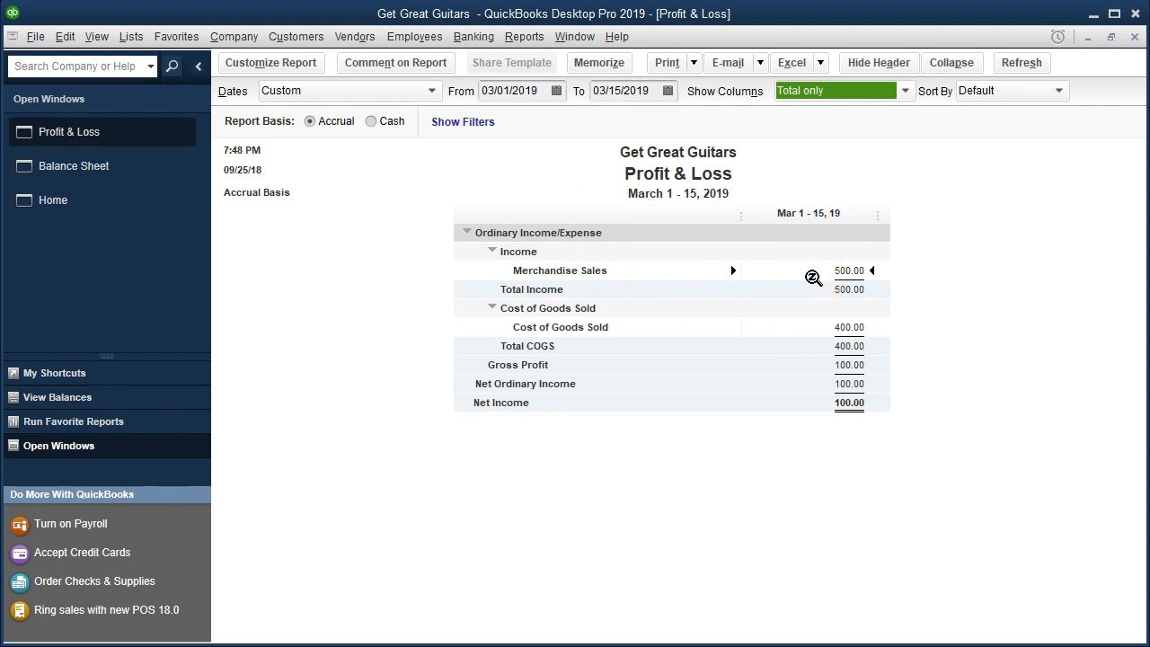
Drill into the Merchandise Sales amount and widen the Memo column in the transaction detail to show the full item name
click(834, 269)
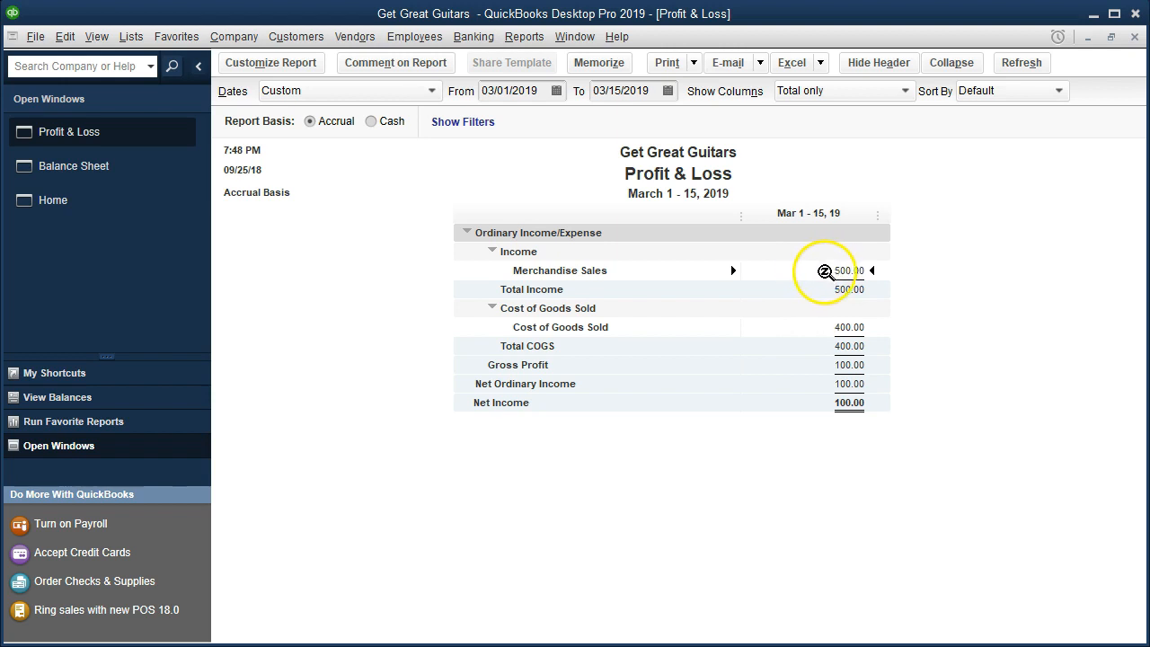
double_click(829, 271)
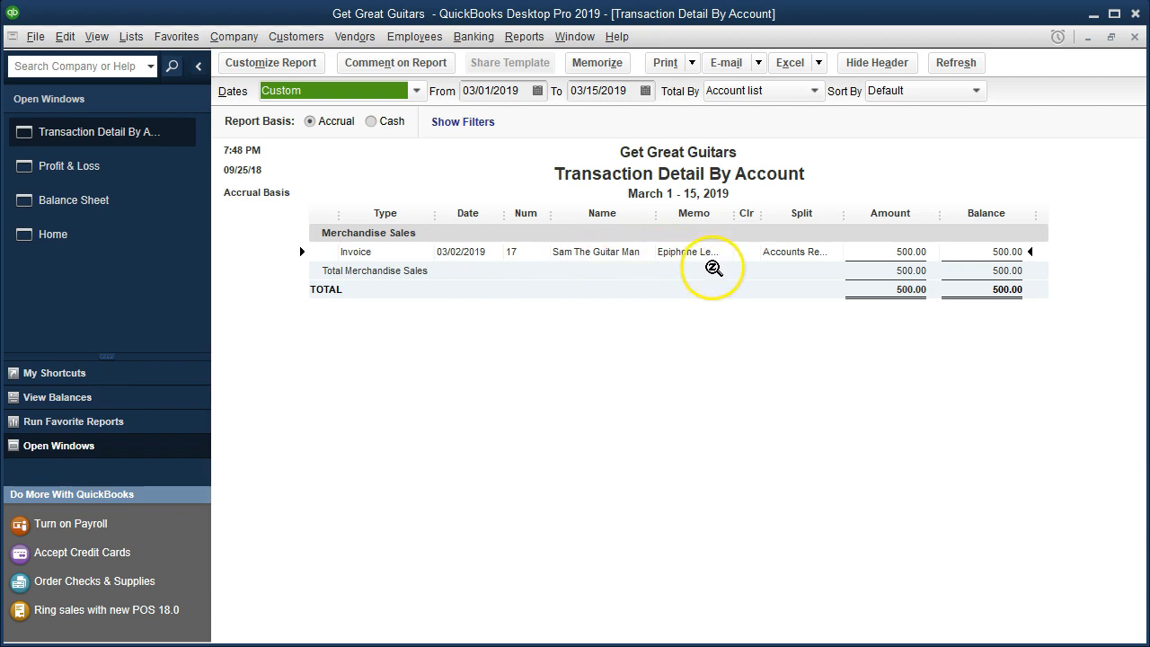
double_click(718, 259)
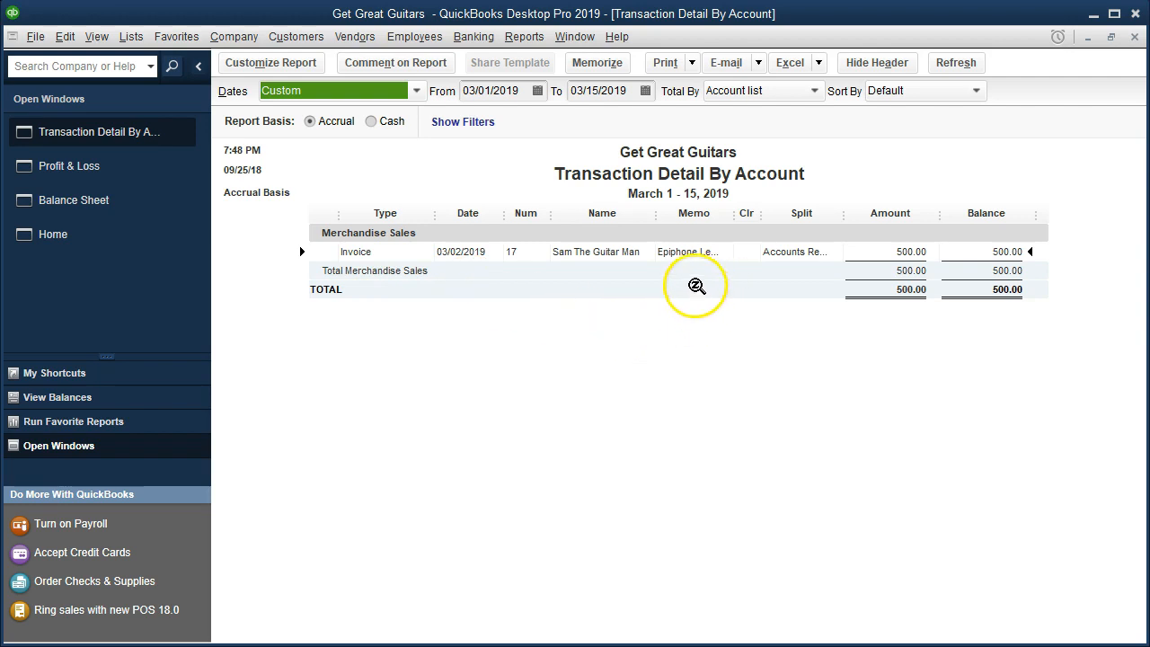
drag(736, 213, 760, 213)
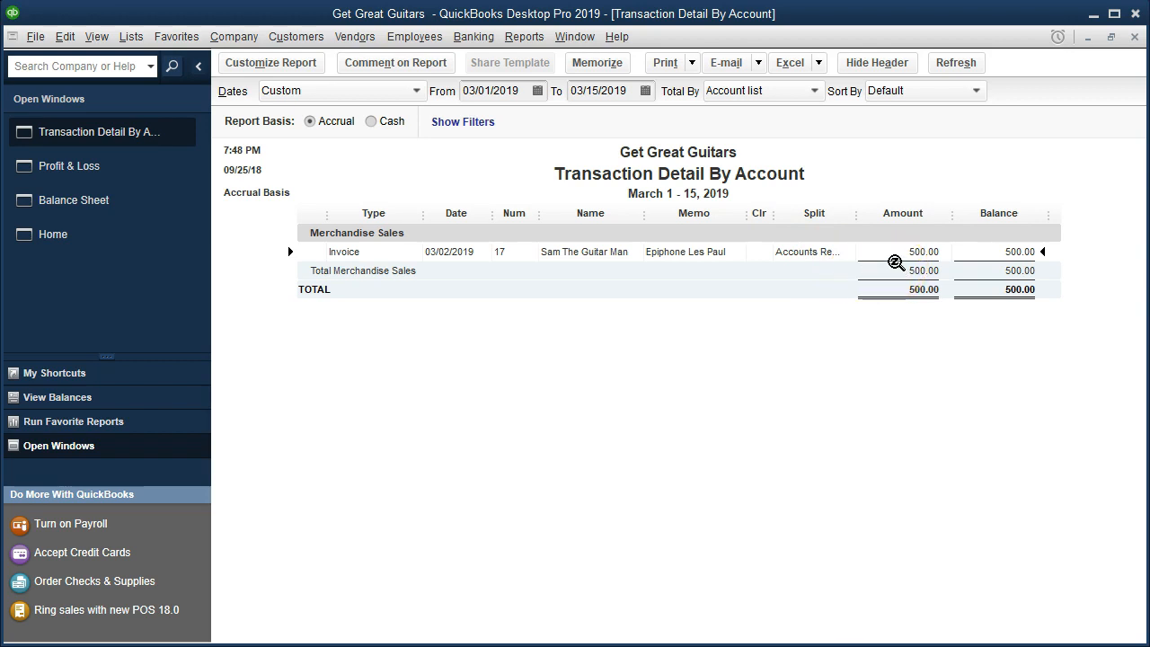
Open the 03/02/2019 invoice behind the Merchandise Sales transaction
click(894, 268)
click(898, 253)
double_click(891, 254)
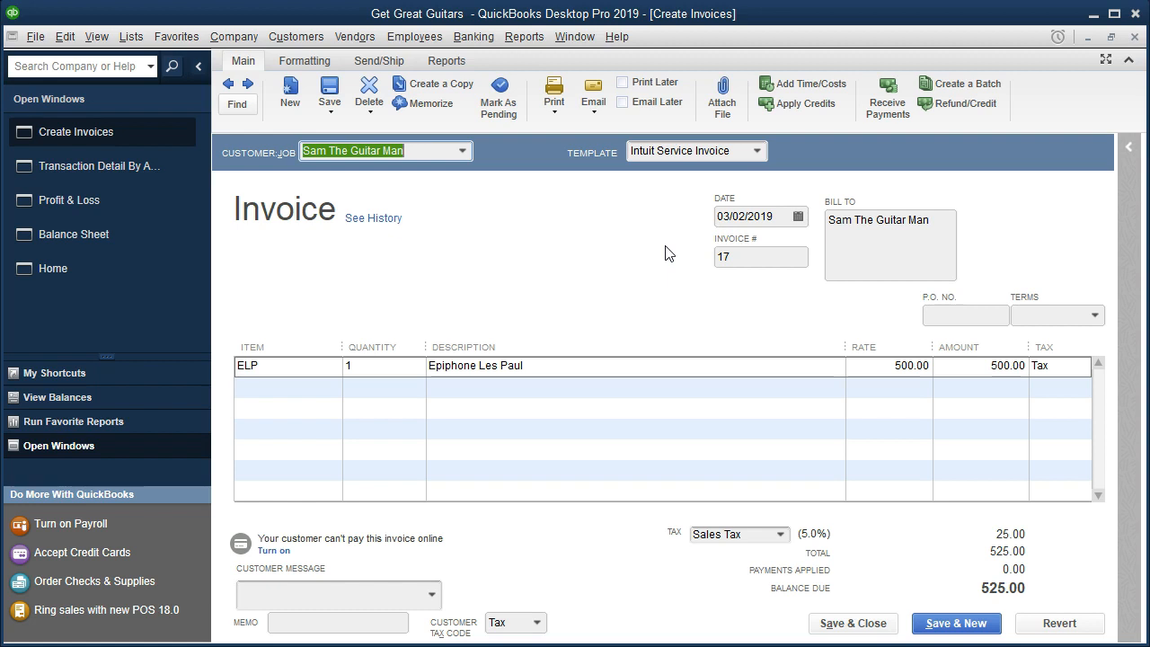
click(595, 297)
Switch to Excel, add a new sheet and format all its cells as Currency with no symbol and red negative numbers without parentheses
click(464, 646)
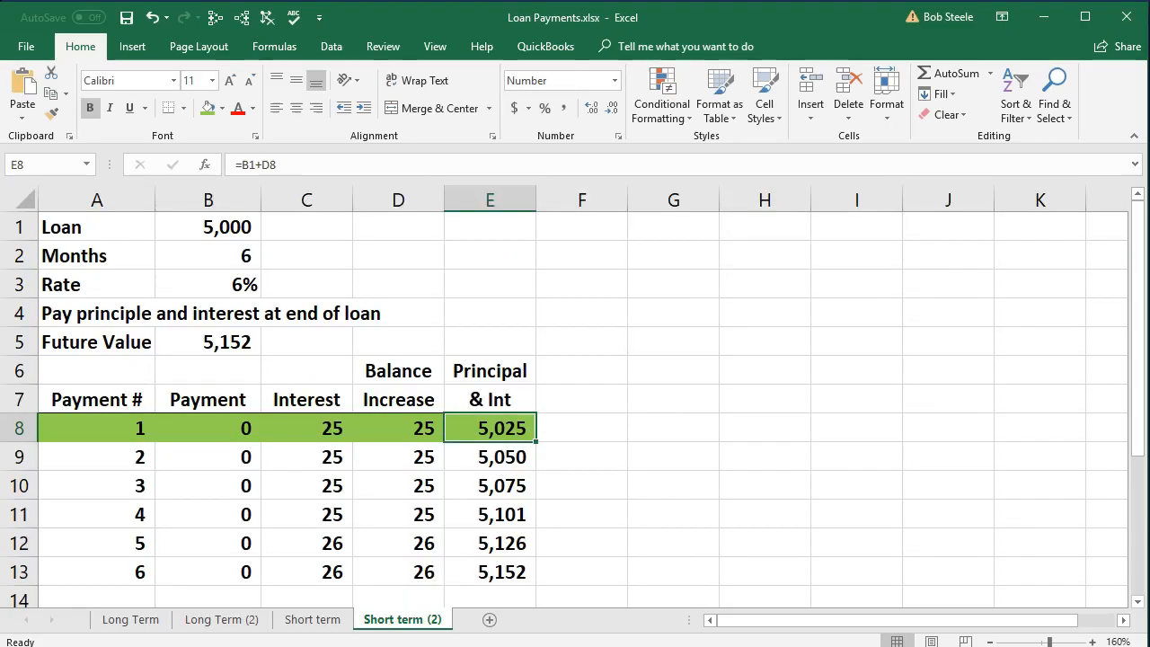
click(491, 619)
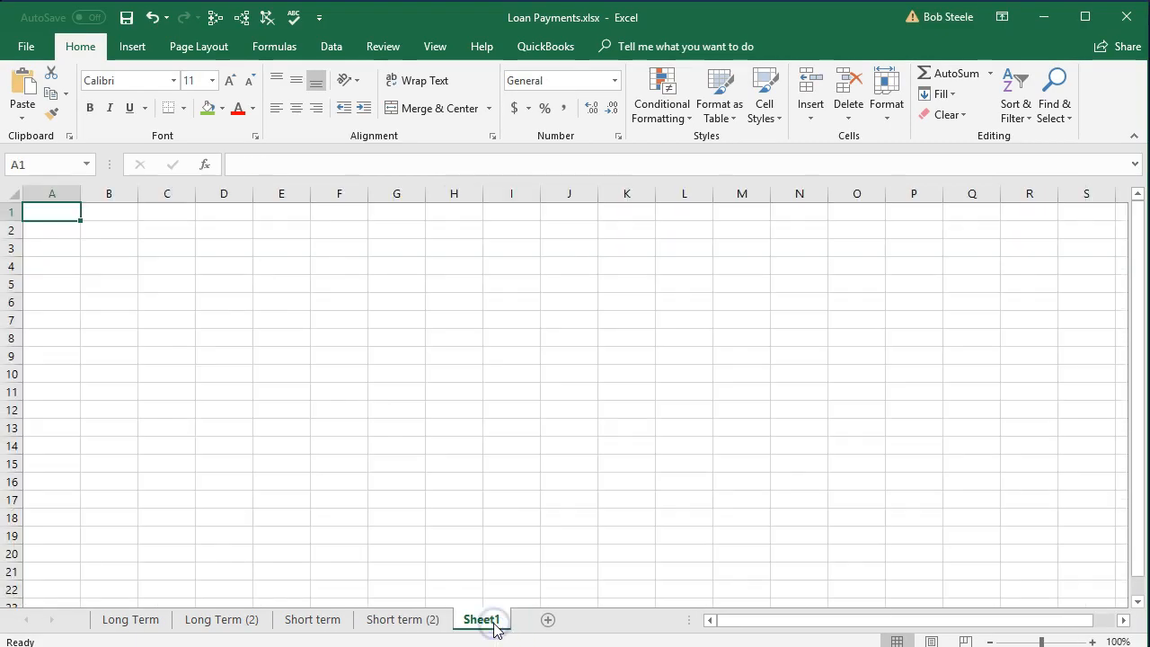
click(14, 193)
right_click(124, 287)
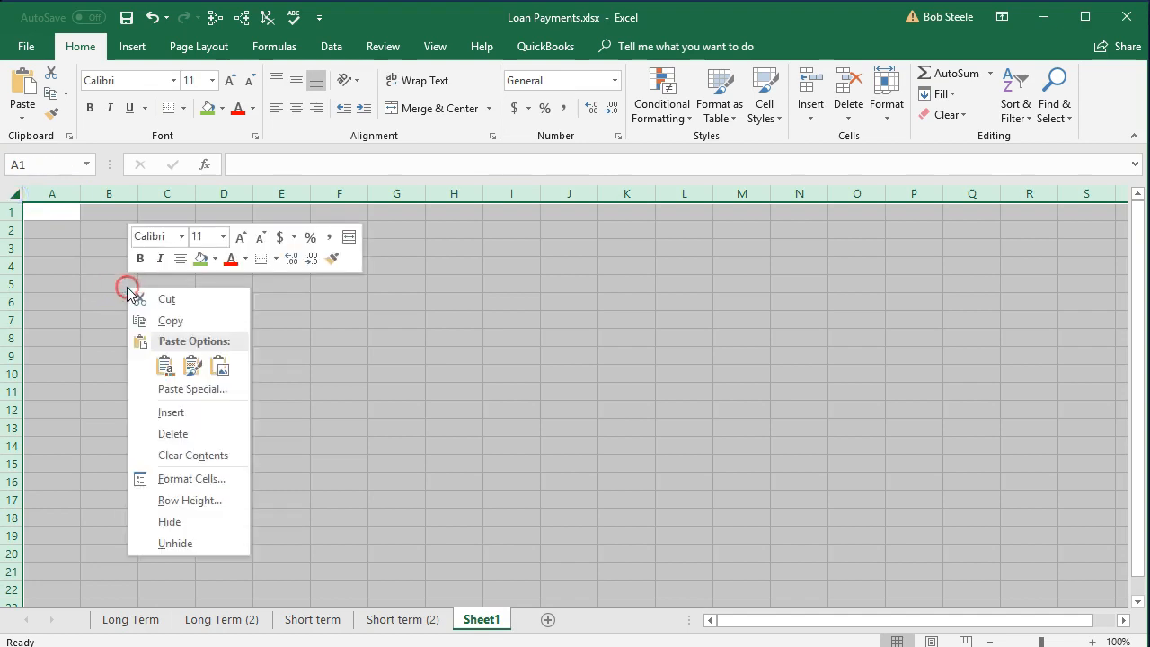
click(191, 479)
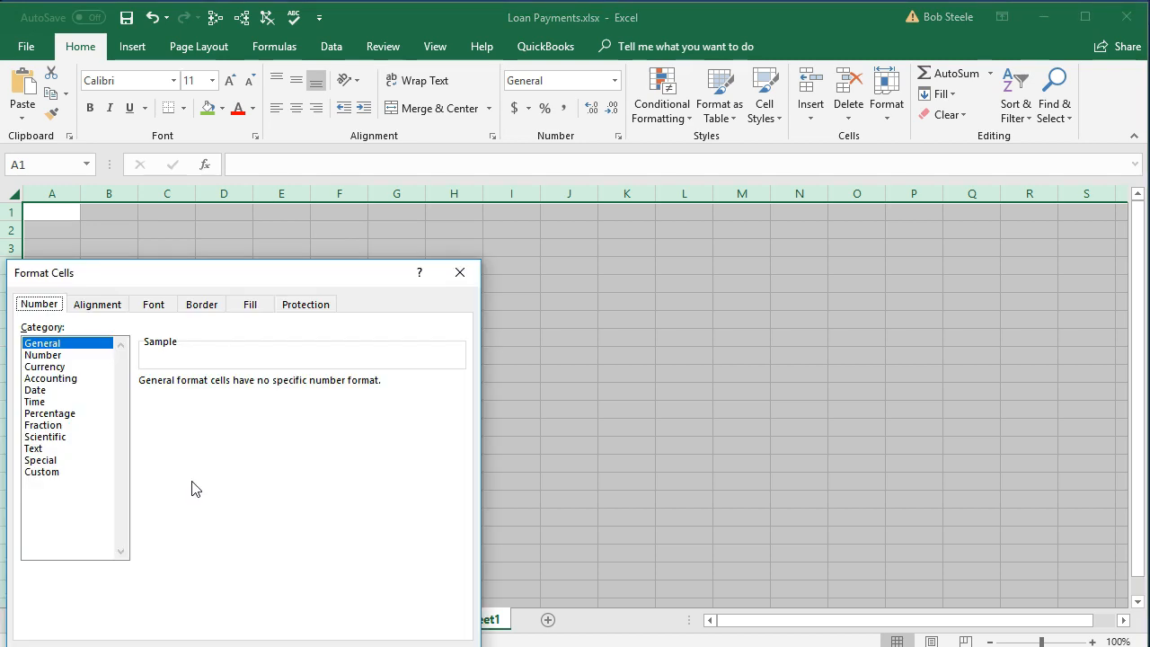
click(54, 367)
click(155, 450)
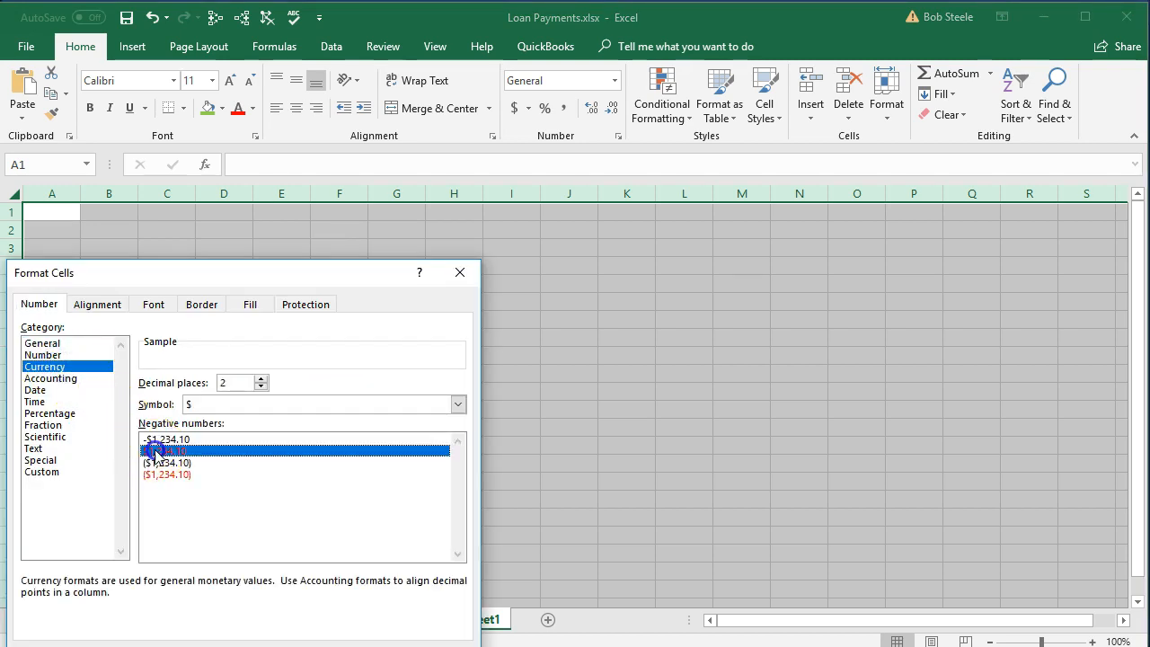
click(456, 404)
click(411, 418)
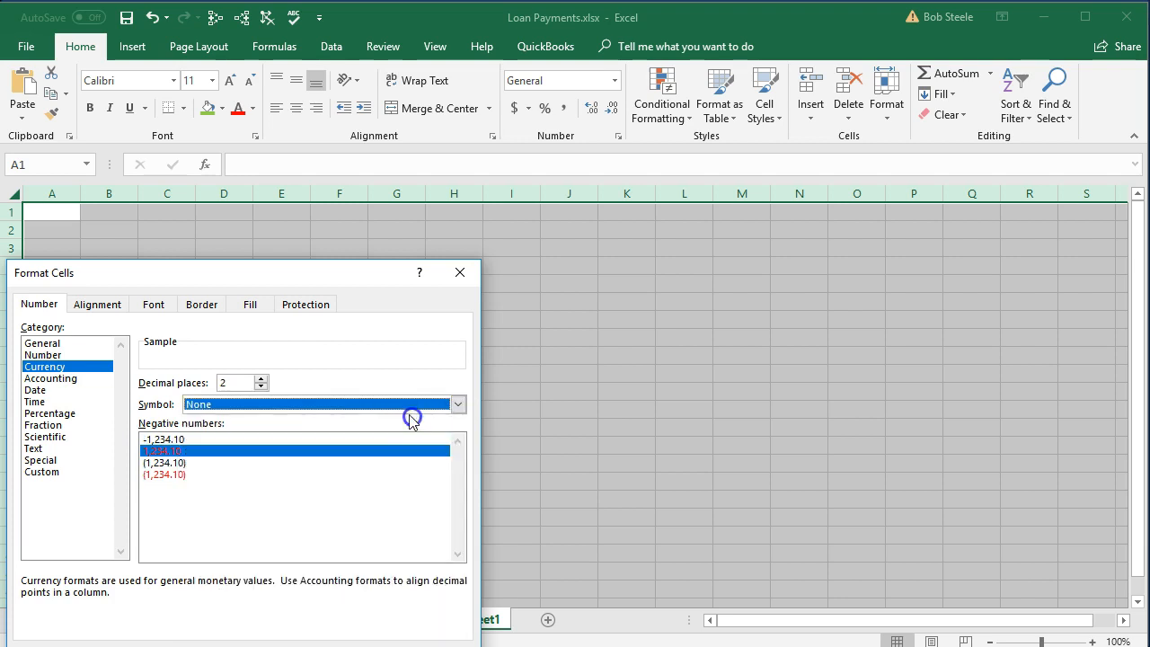
click(386, 632)
click(341, 456)
Widen column A of the new sheet to about twice its default width
ctrl+scroll(339, 456, up, 9)
scroll(329, 447, up, 2)
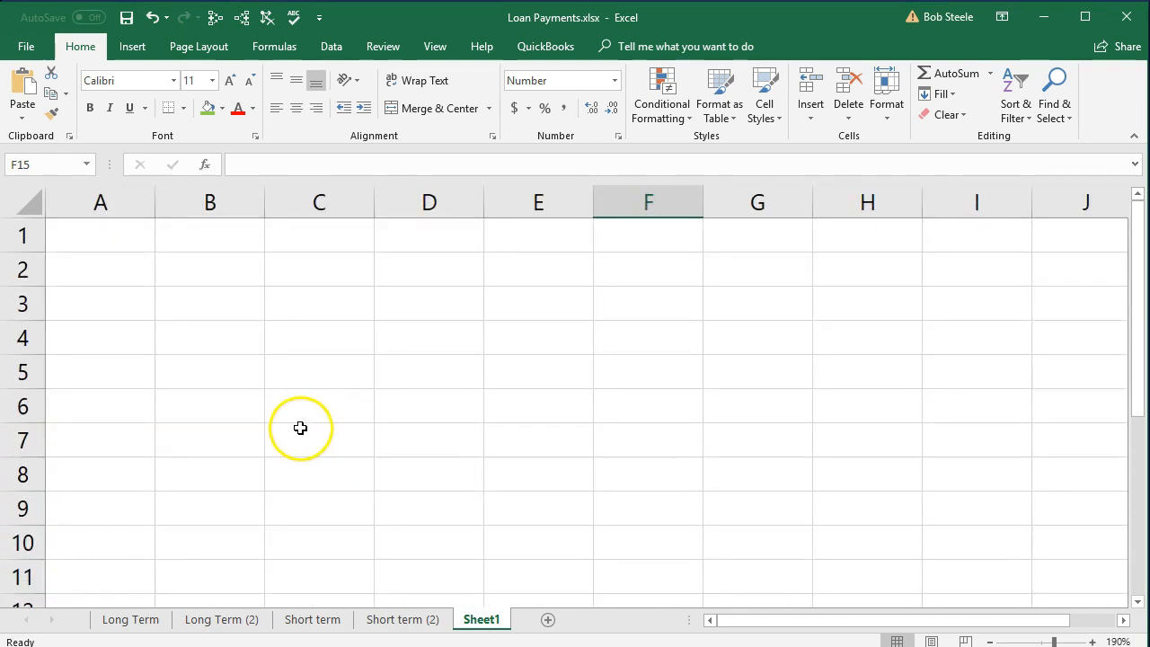
drag(154, 203, 282, 195)
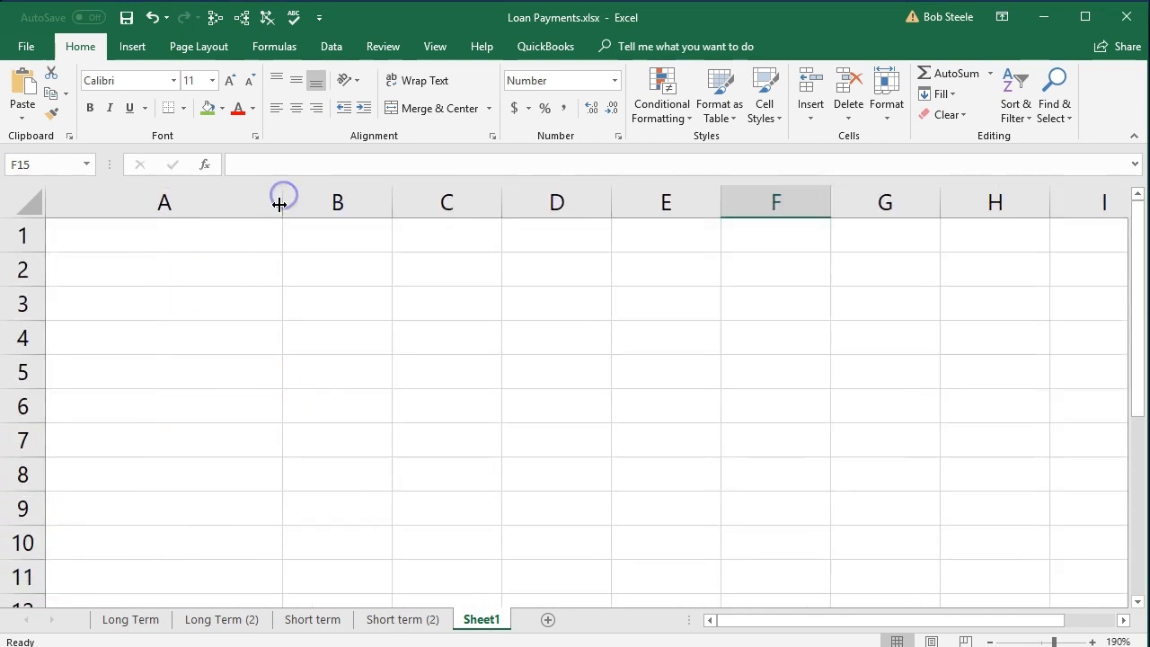
Enter the account labels AR, Sales and Sales tax payable in cells A3 to A5
click(169, 271)
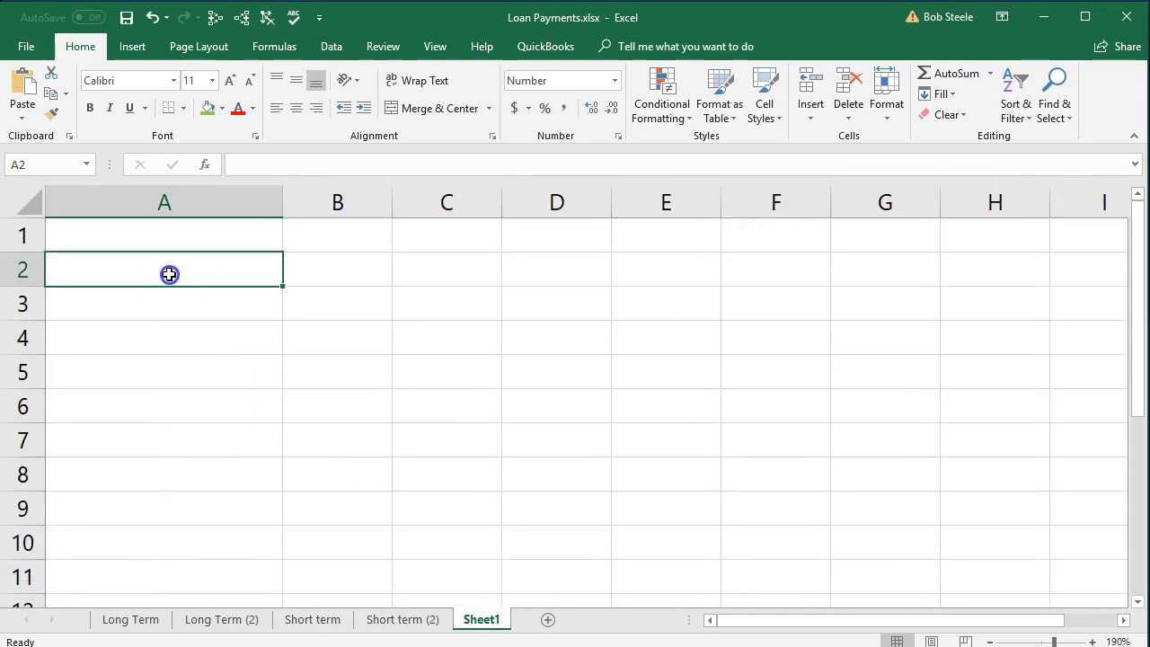
click(242, 314)
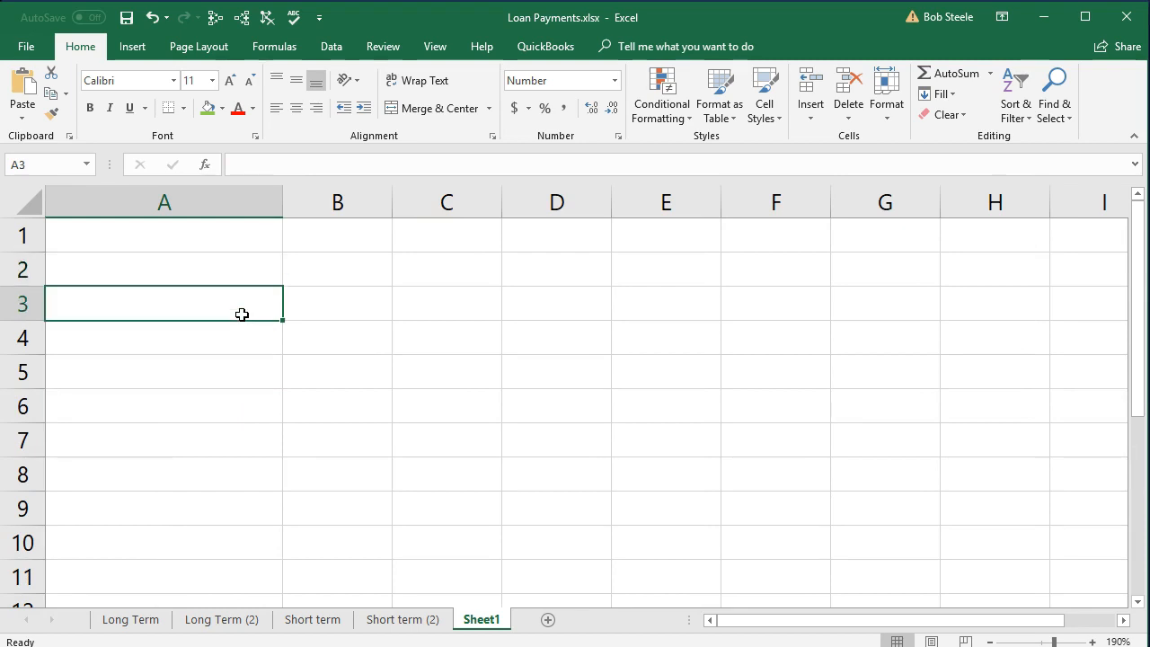
text(AR)
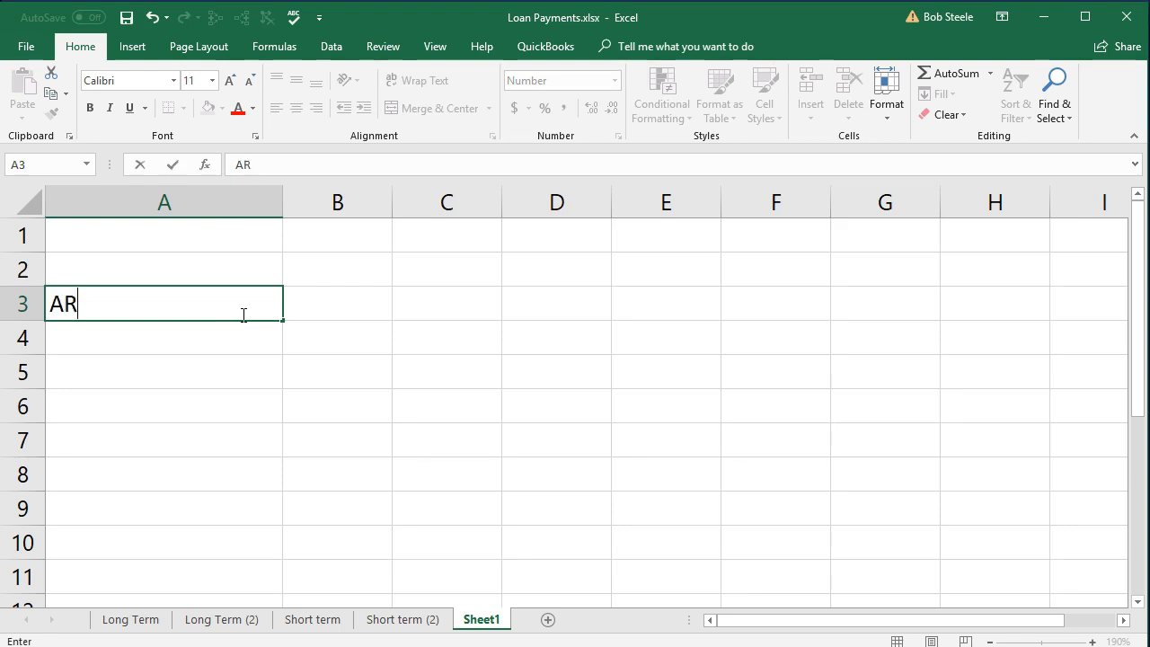
key(Return)
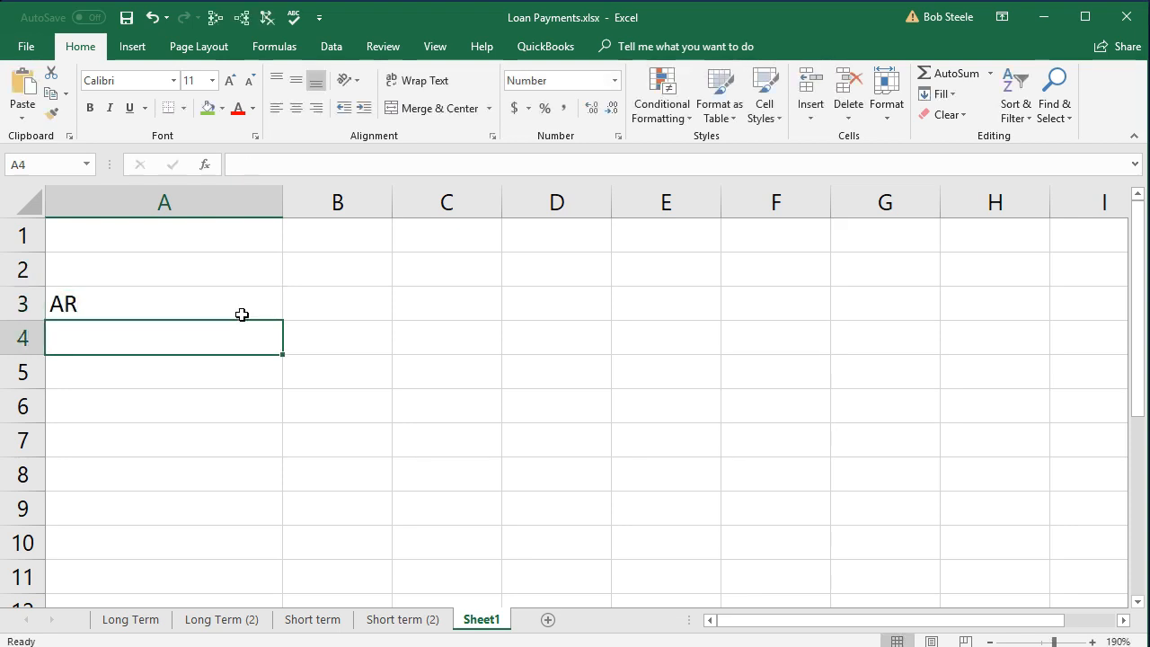
text(Sales)
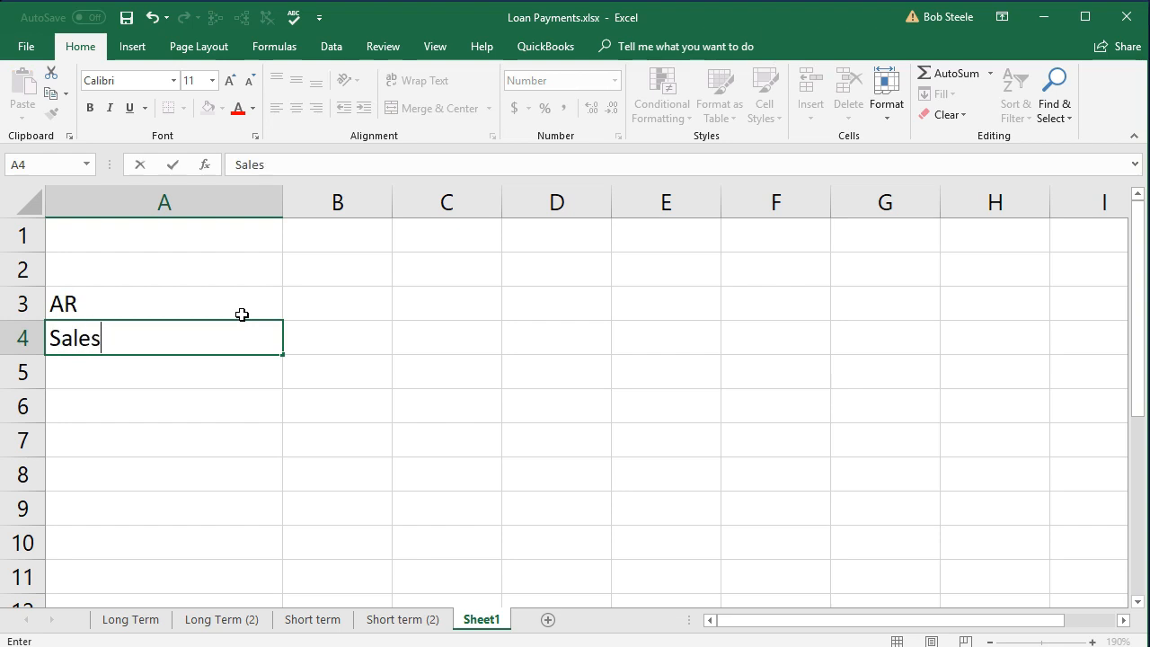
key(Return)
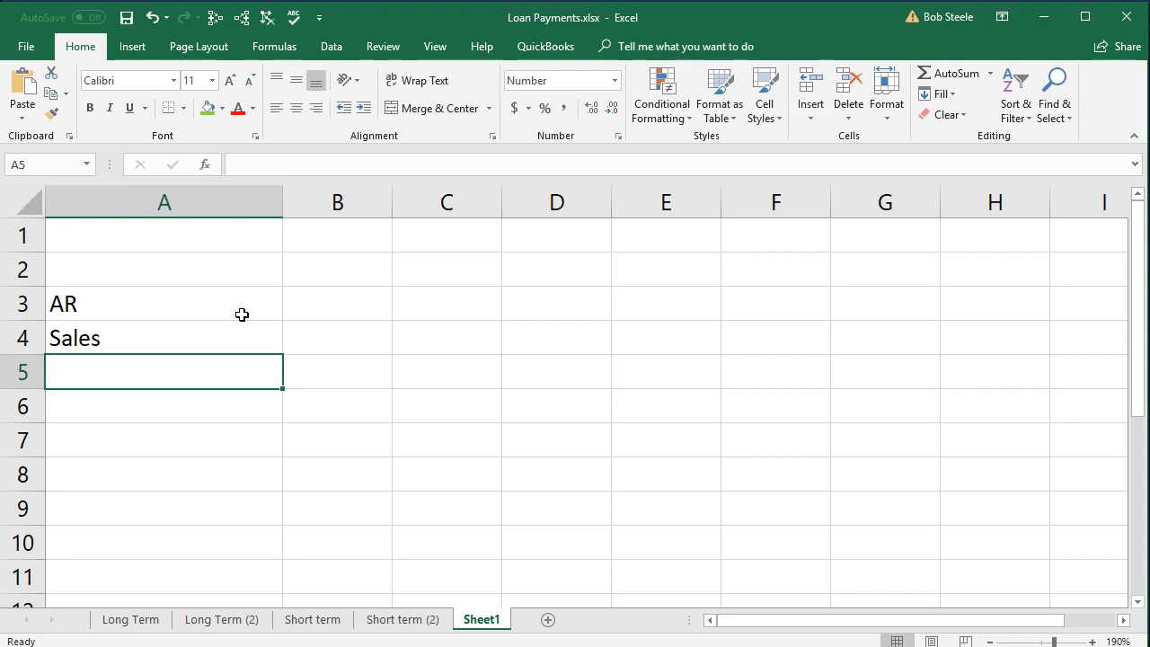
text(Sales tax paya)
text(ble)
key(BackSpace)
text(le)
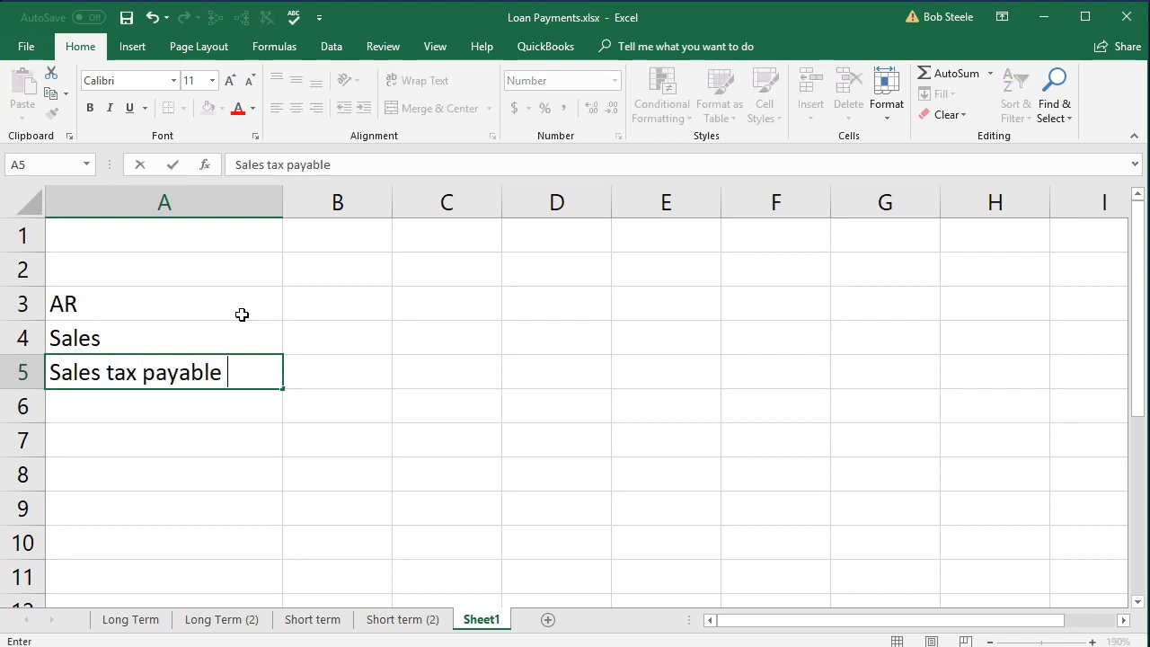
key(Return)
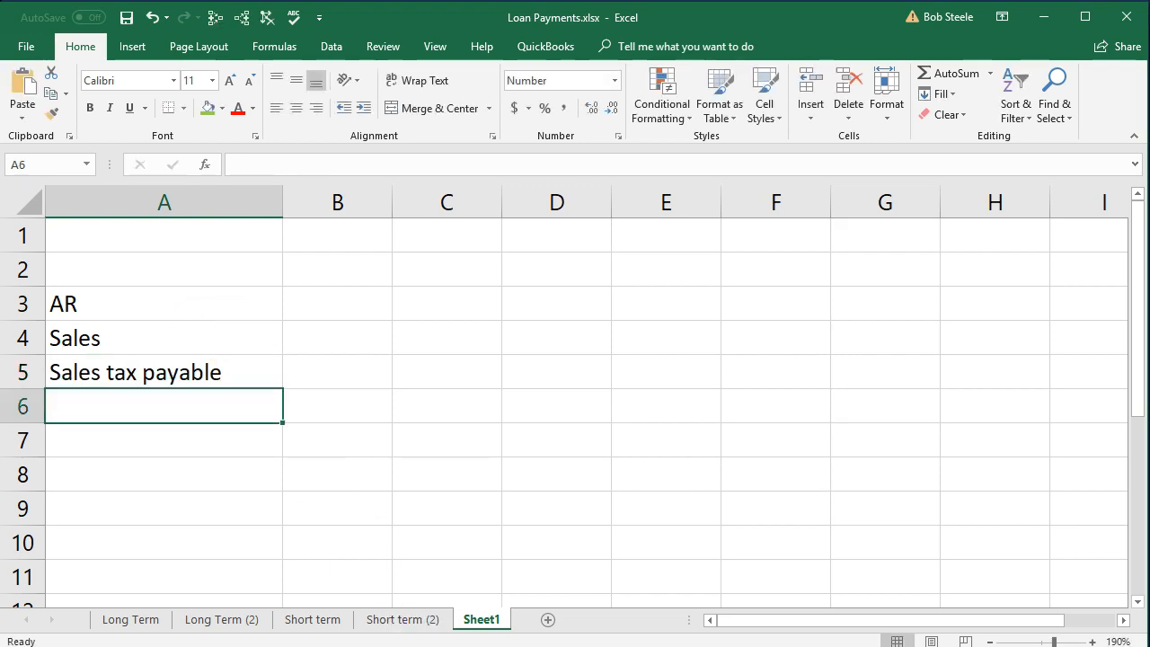
Consult the invoice amounts in QuickBooks and, back in Excel, enter 525 for AR in B3 and -500 for Sales in C4
mouse_move(464, 646)
click(505, 646)
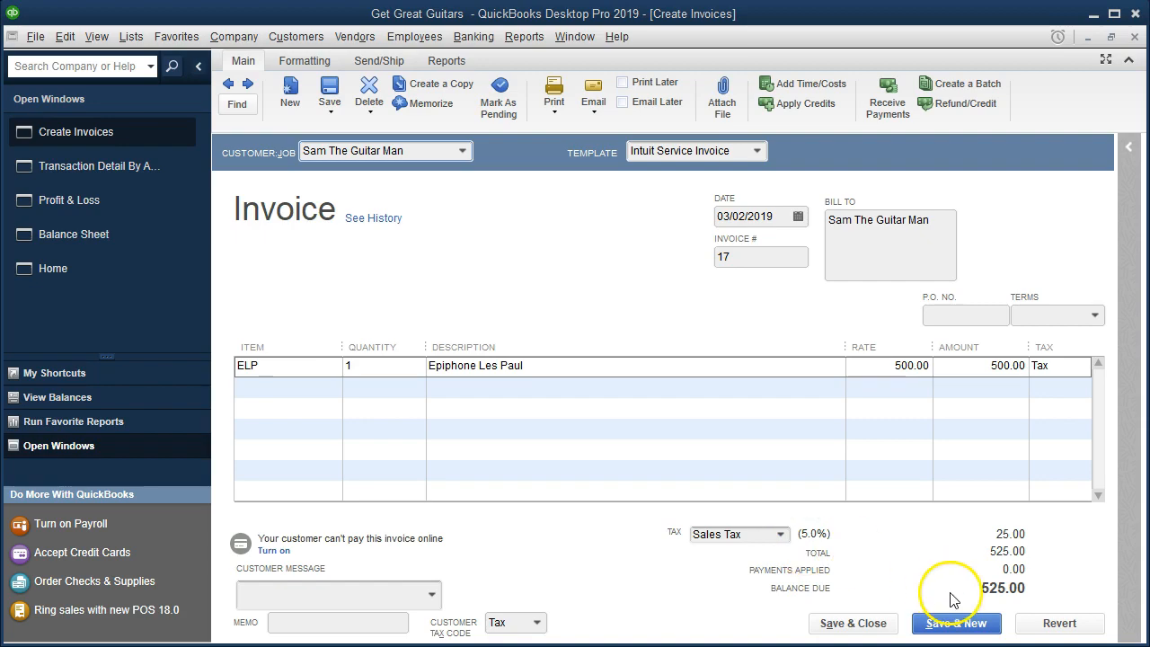
click(464, 646)
click(320, 303)
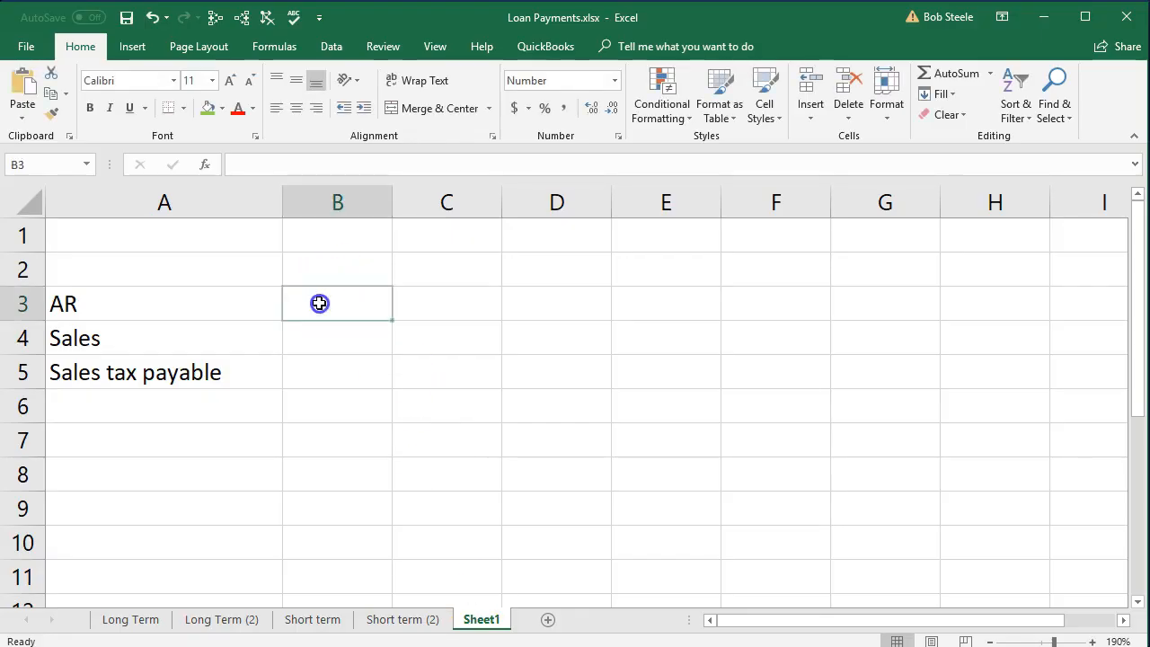
text(525)
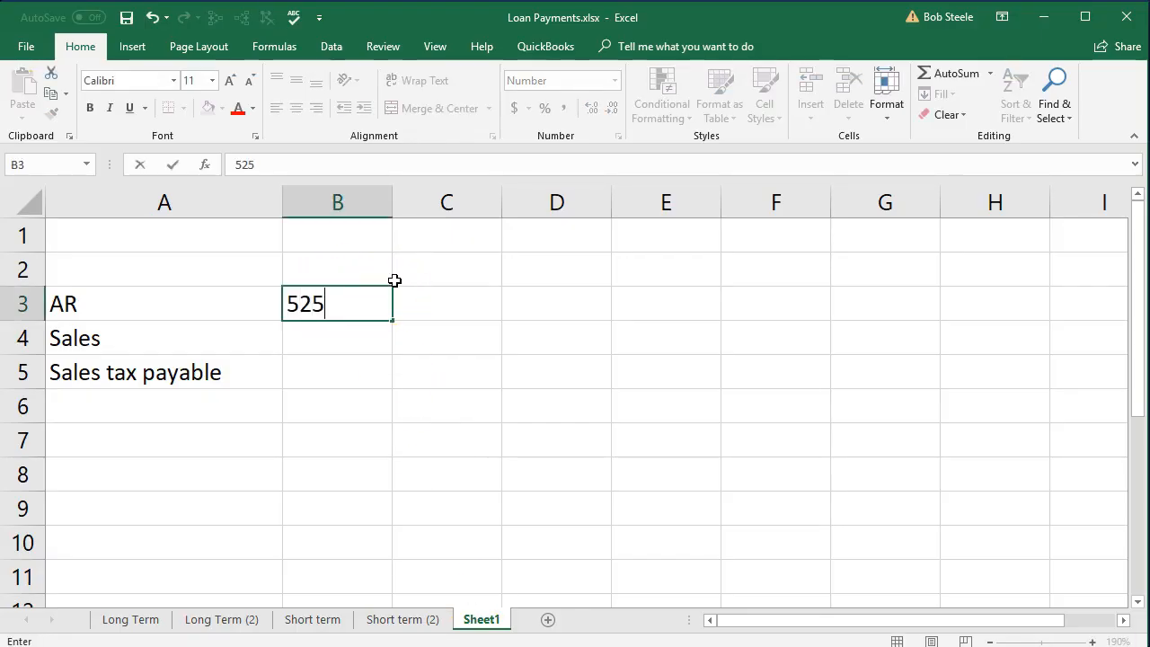
key(Return)
key(Right)
text(-500)
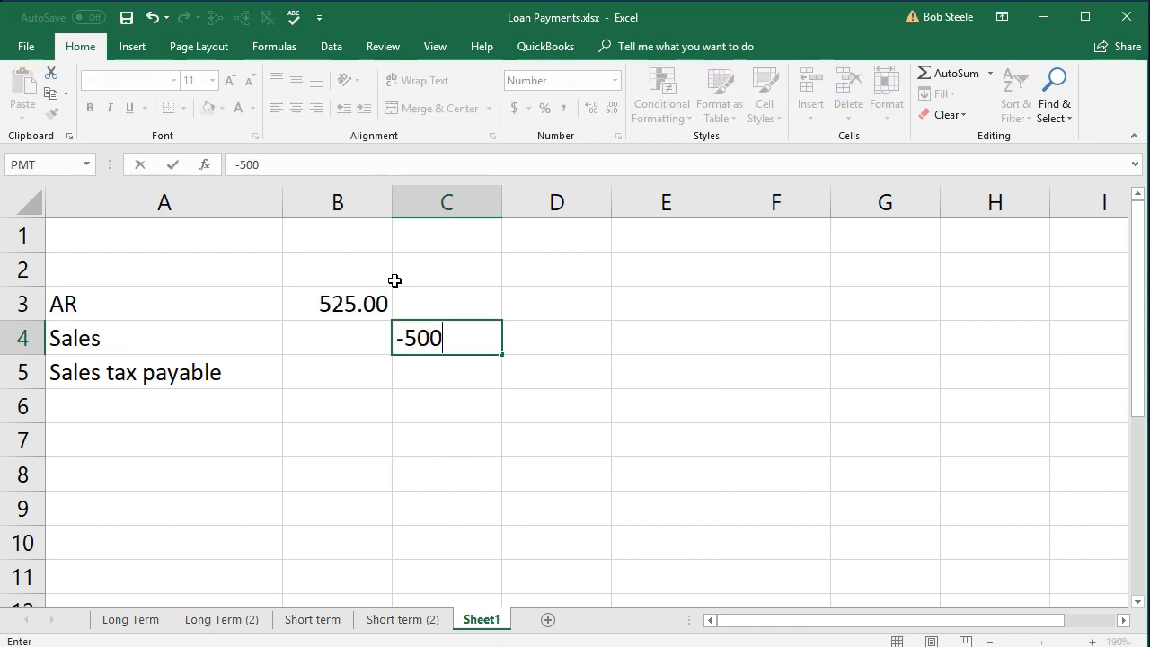
key(Return)
Calculate the Sales tax payable credit in C5 as the negative sum of B3:C4
text(-sum()
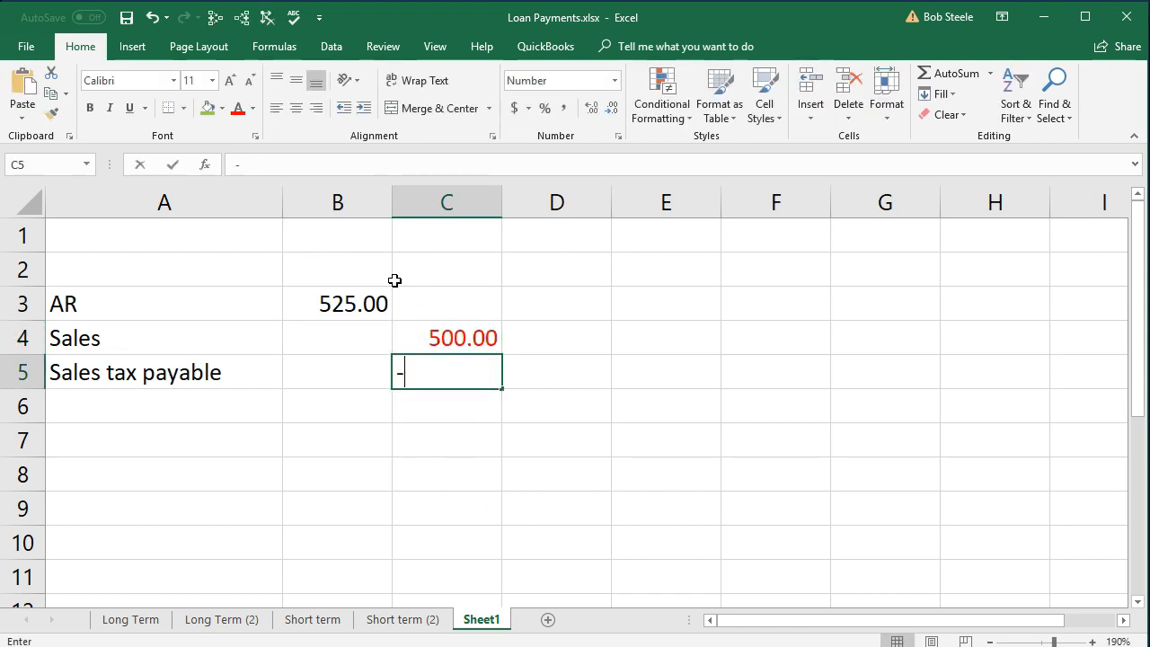
key(Up)
key(shift+Left)
key(shift+Up)
key(Return)
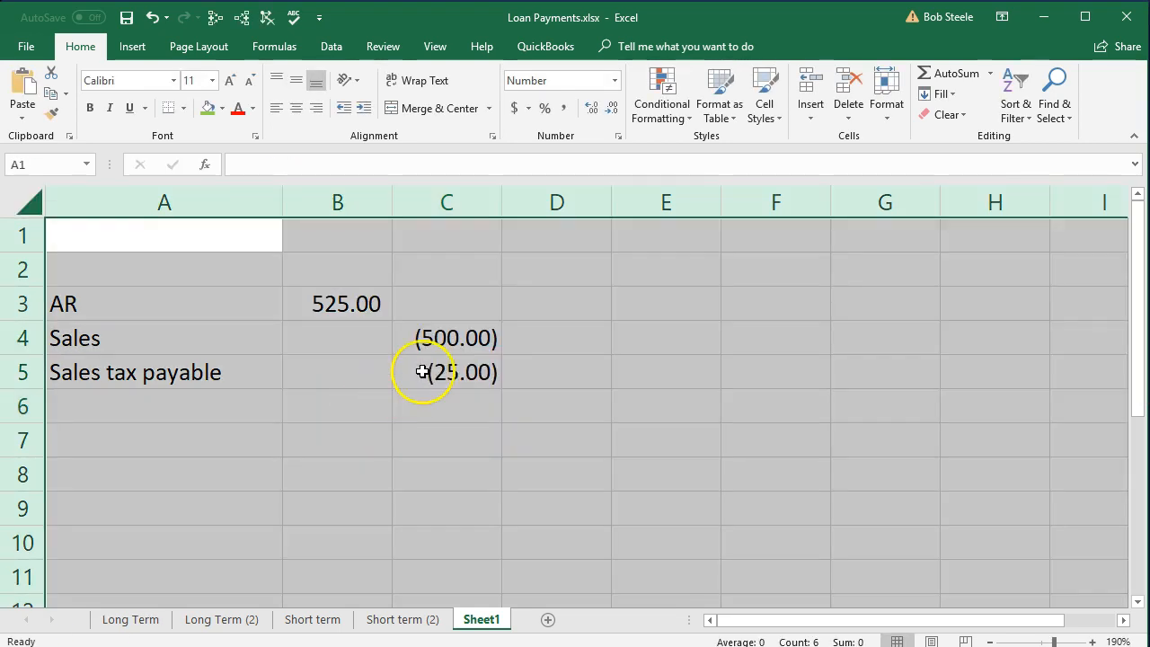
click(422, 371)
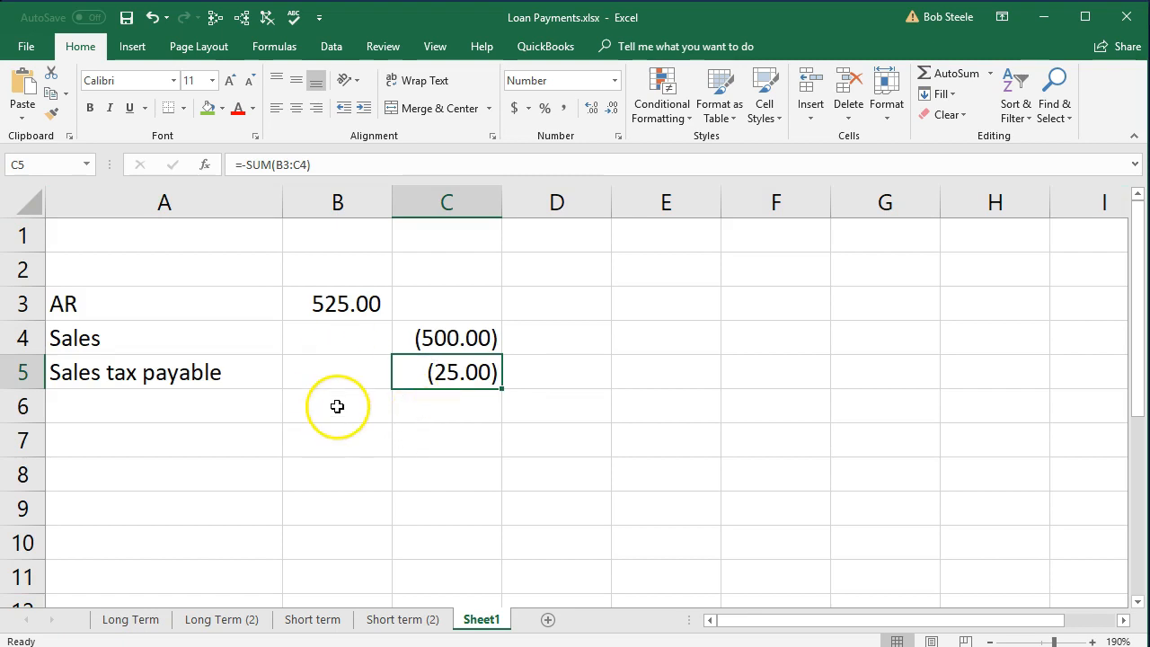
Add the headings Debit in B2 and Credit in C2 and centre them
click(335, 270)
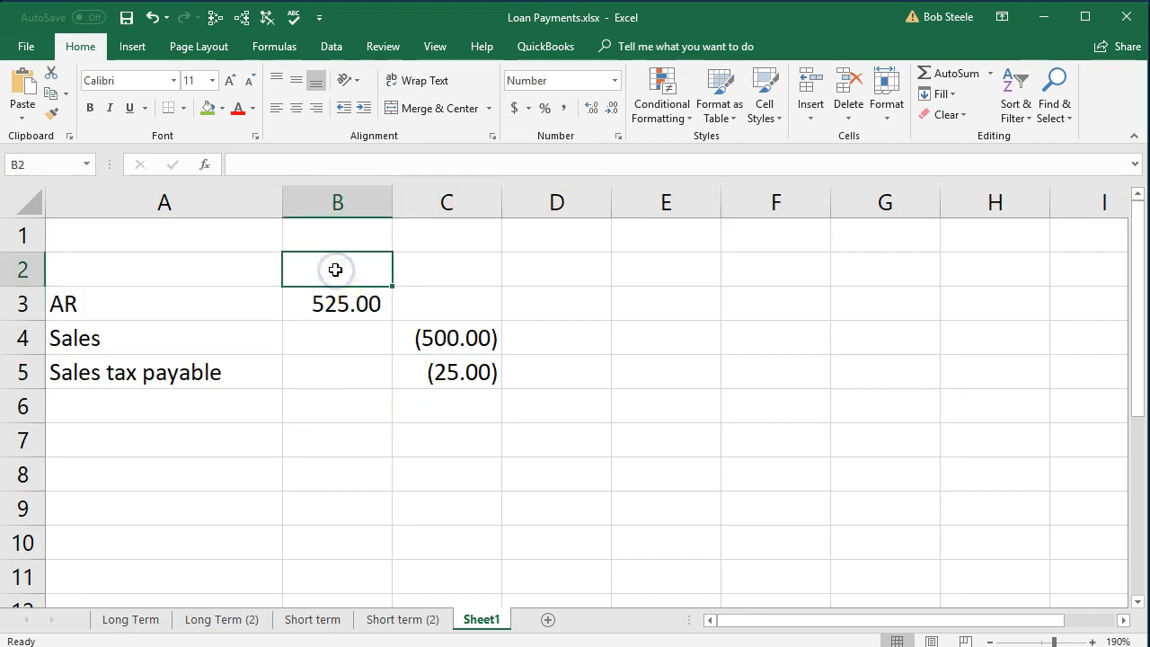
text(Debit)
key(Tab)
text(Credit)
key(Return)
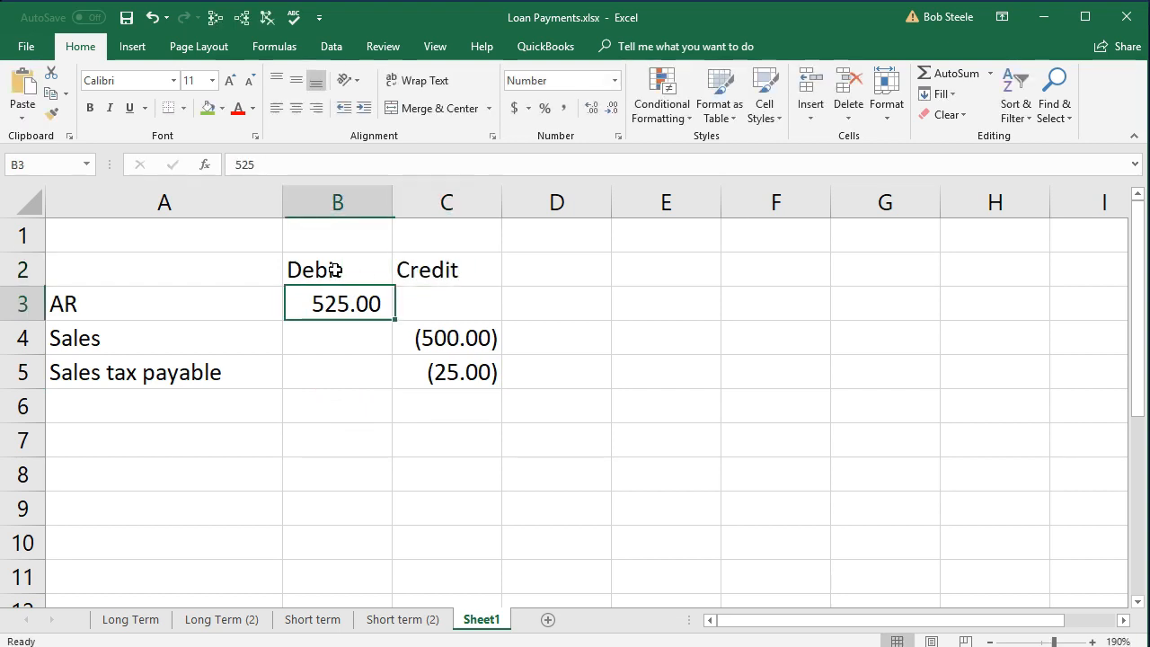
drag(336, 269, 398, 270)
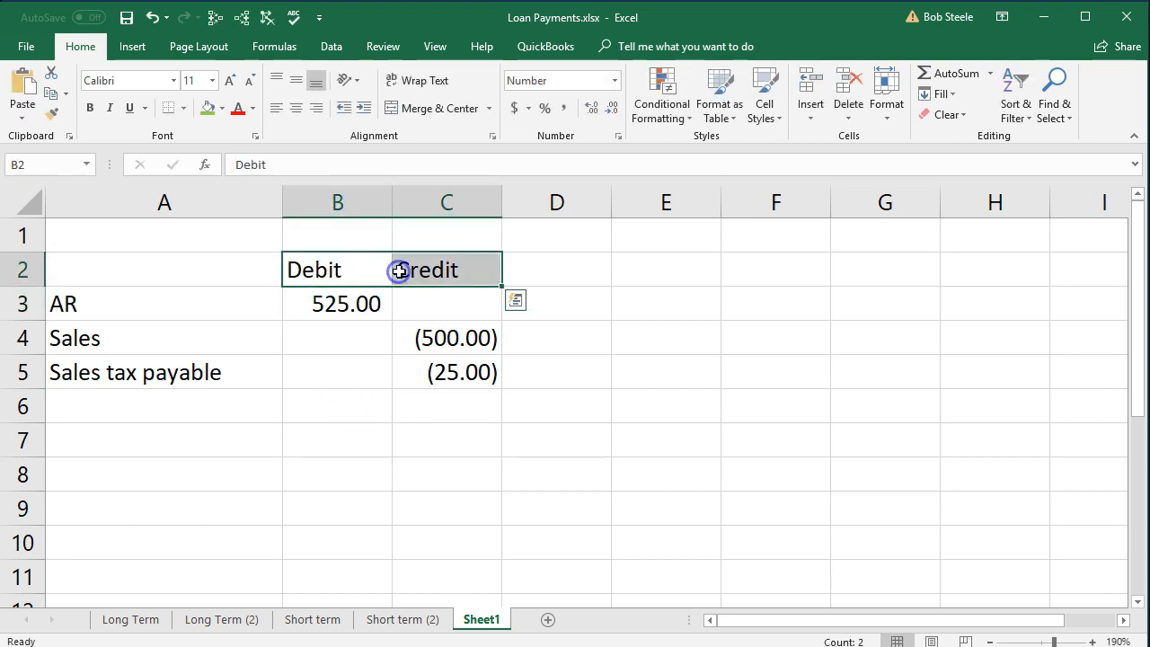
click(297, 109)
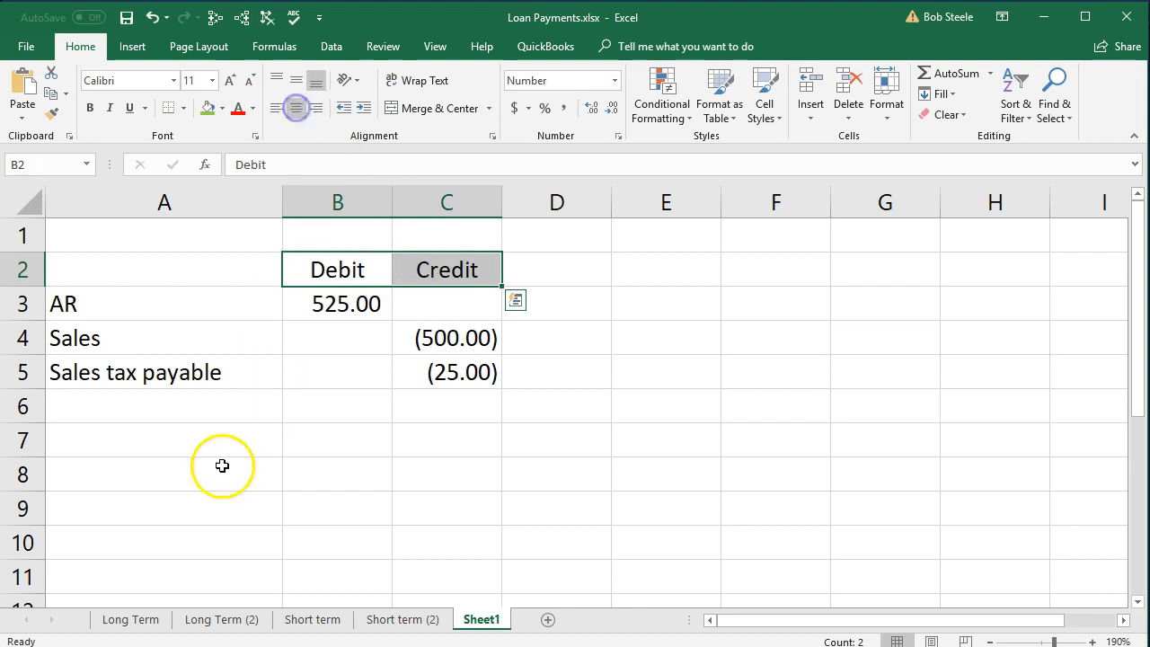
Enter the labels Inventoyr in A8 and COGS in A7 for the second part of the entry
click(141, 441)
click(139, 474)
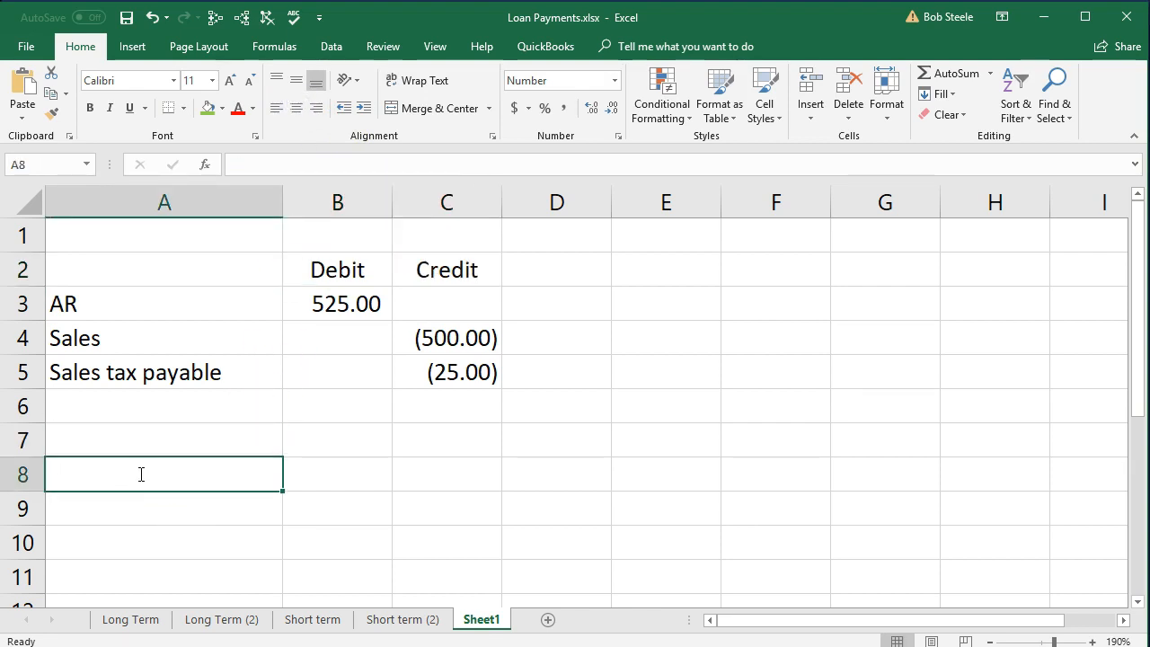
text(Inventr)
key(BackSpace)
text(ory)
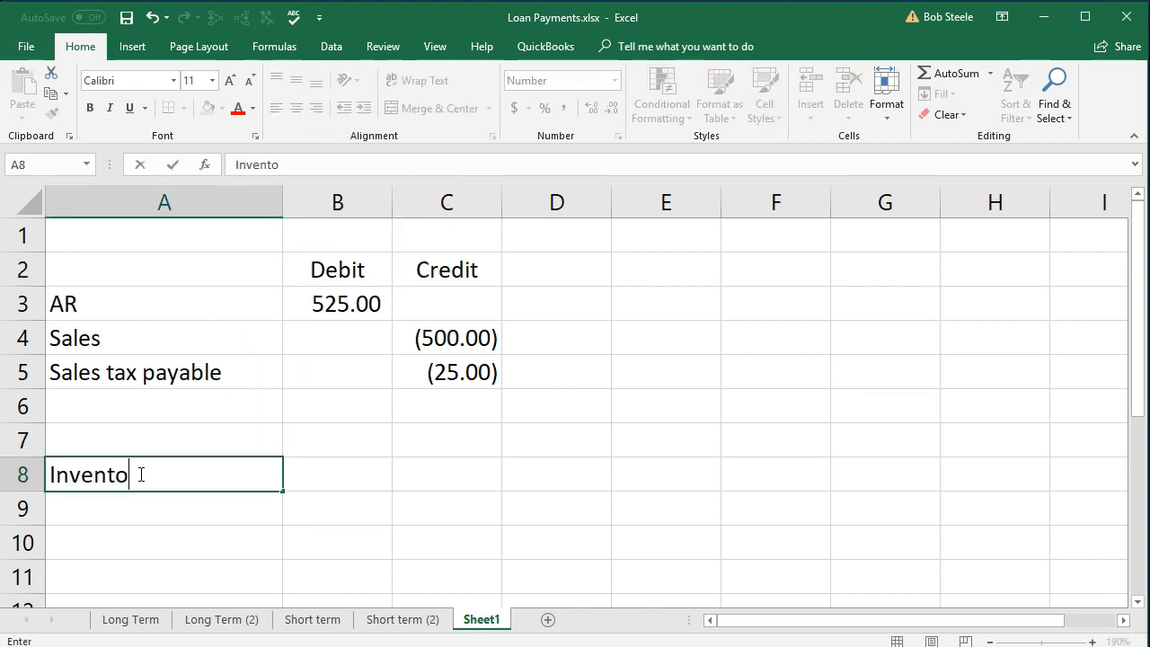
key(Tab)
key(Tab)
key(Up)
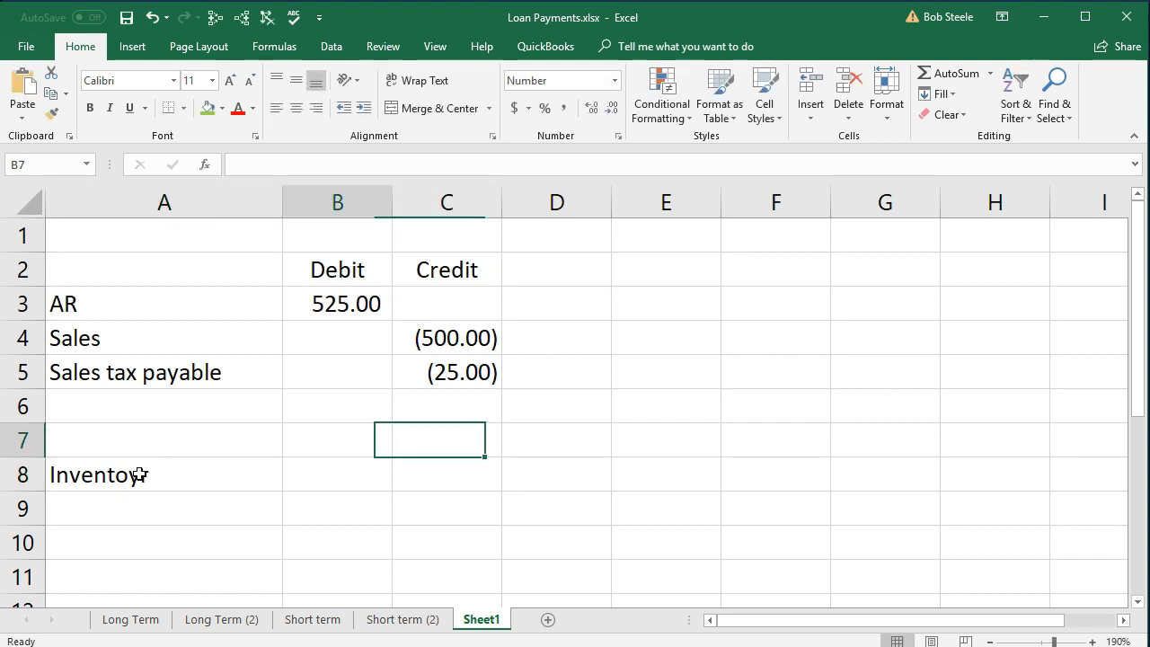
key(Left)
key(Left)
text(COGS)
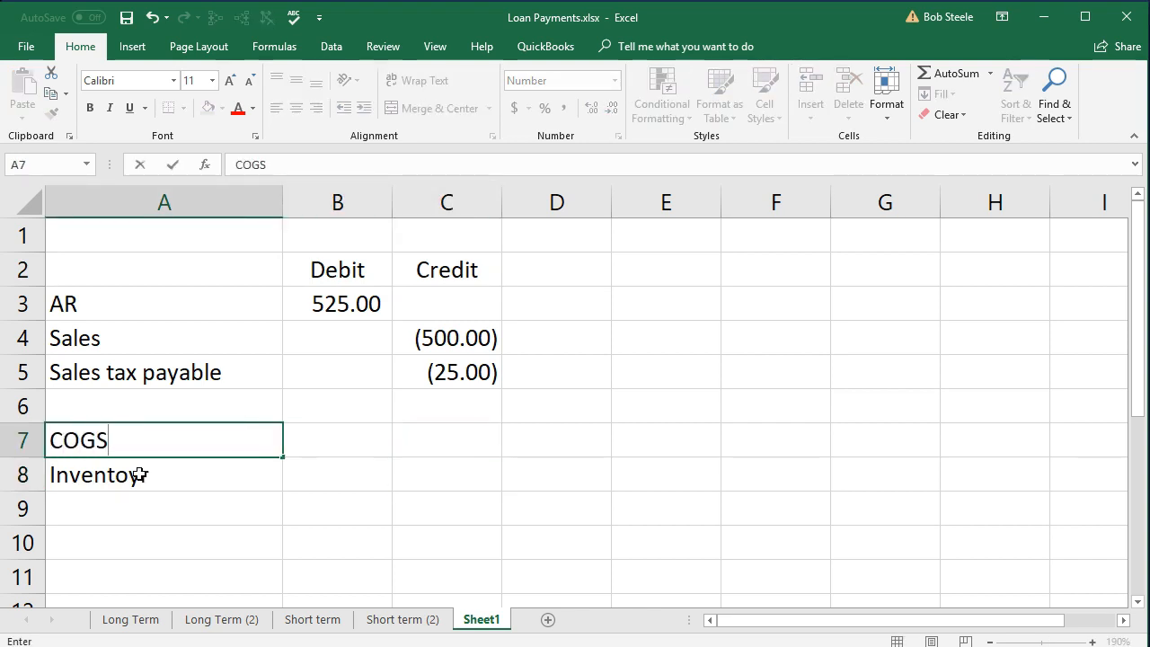
key(Return)
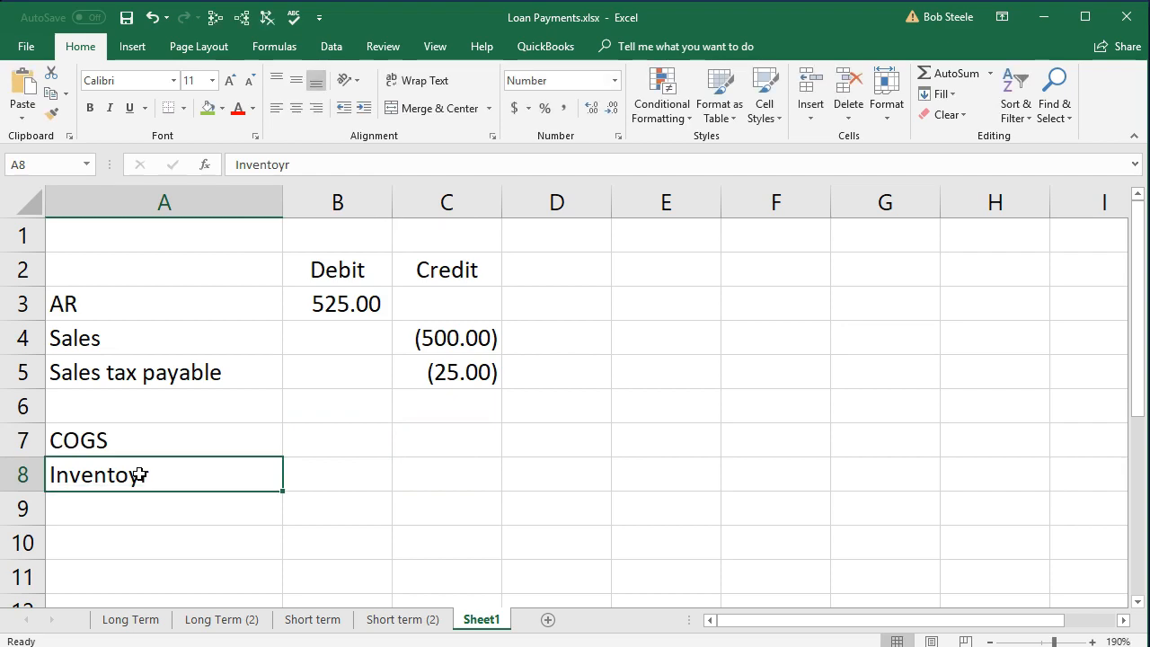
Switch to QuickBooks and open the ELP item from the Item List to check its cost and accounts
click(378, 646)
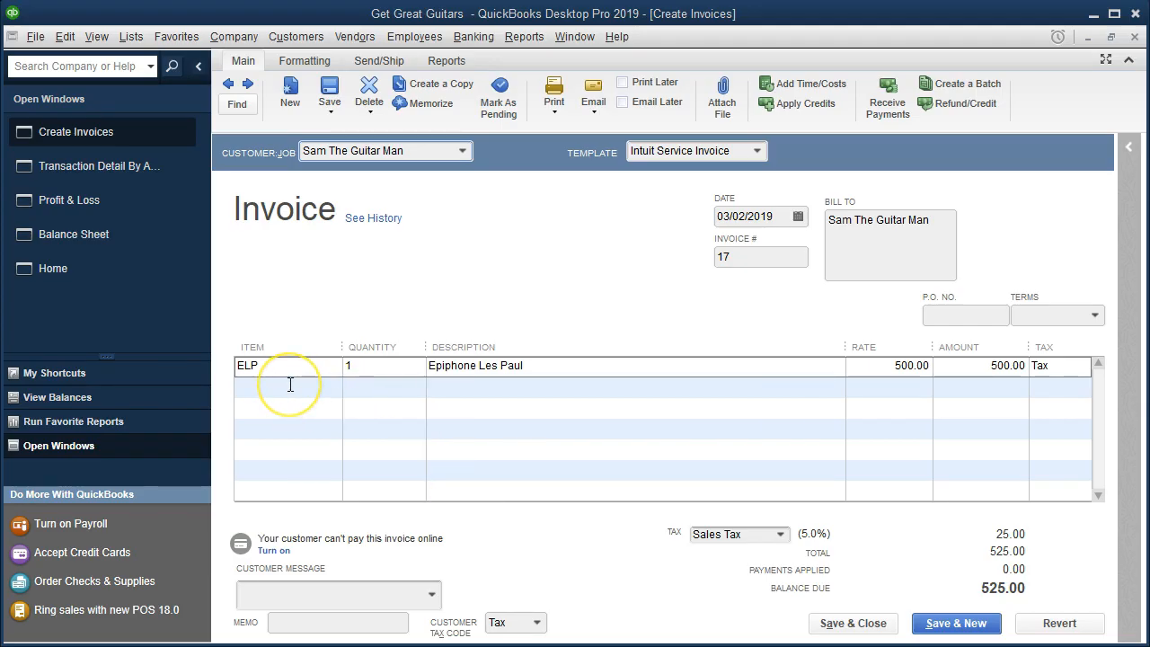
click(131, 37)
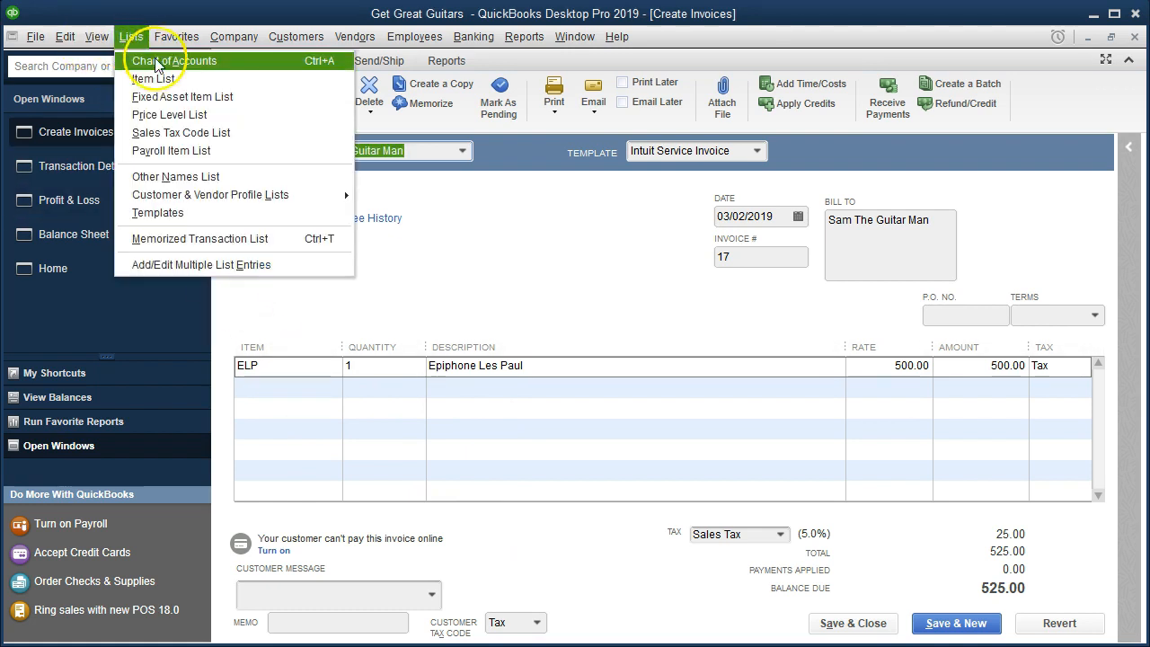
click(206, 79)
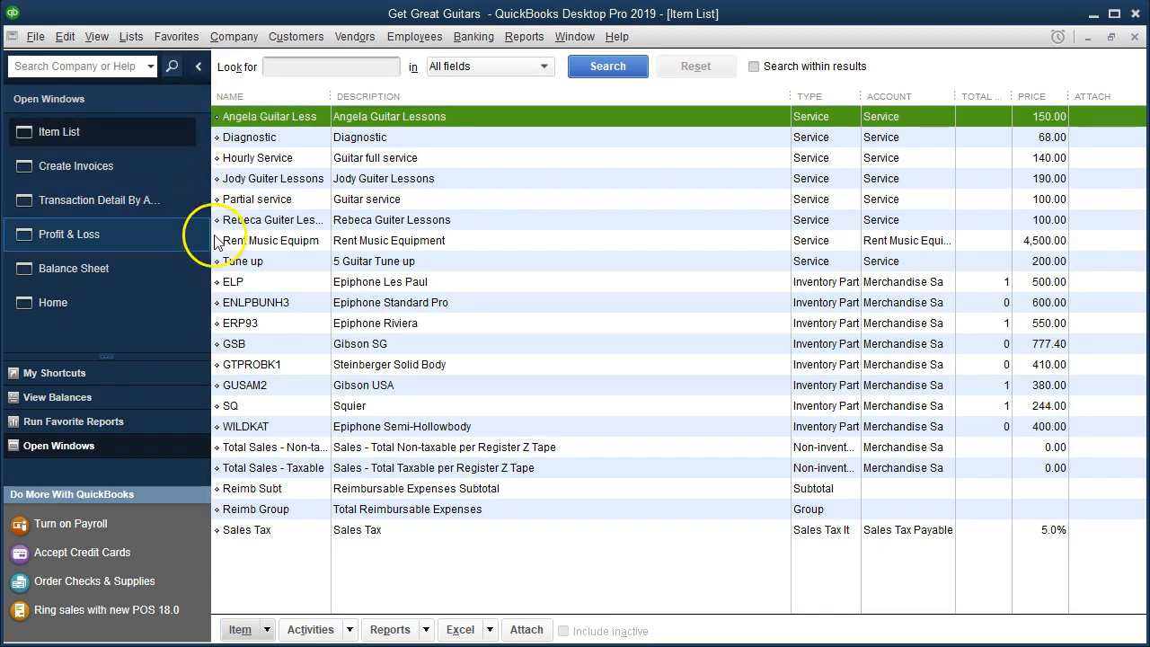
click(252, 286)
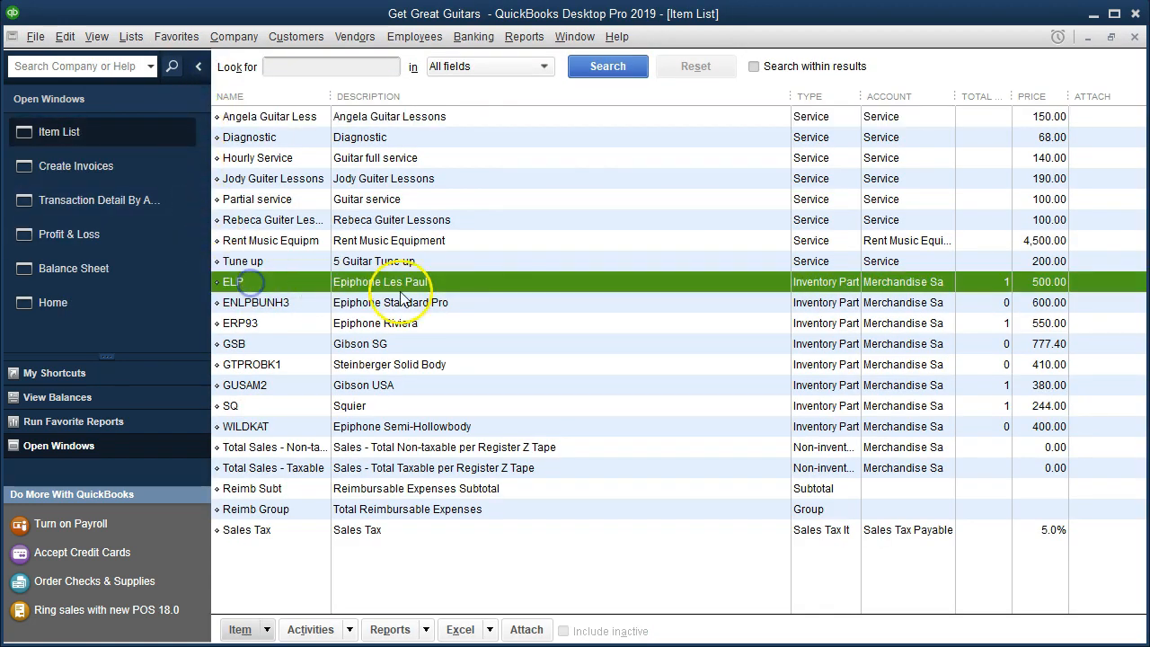
double_click(505, 283)
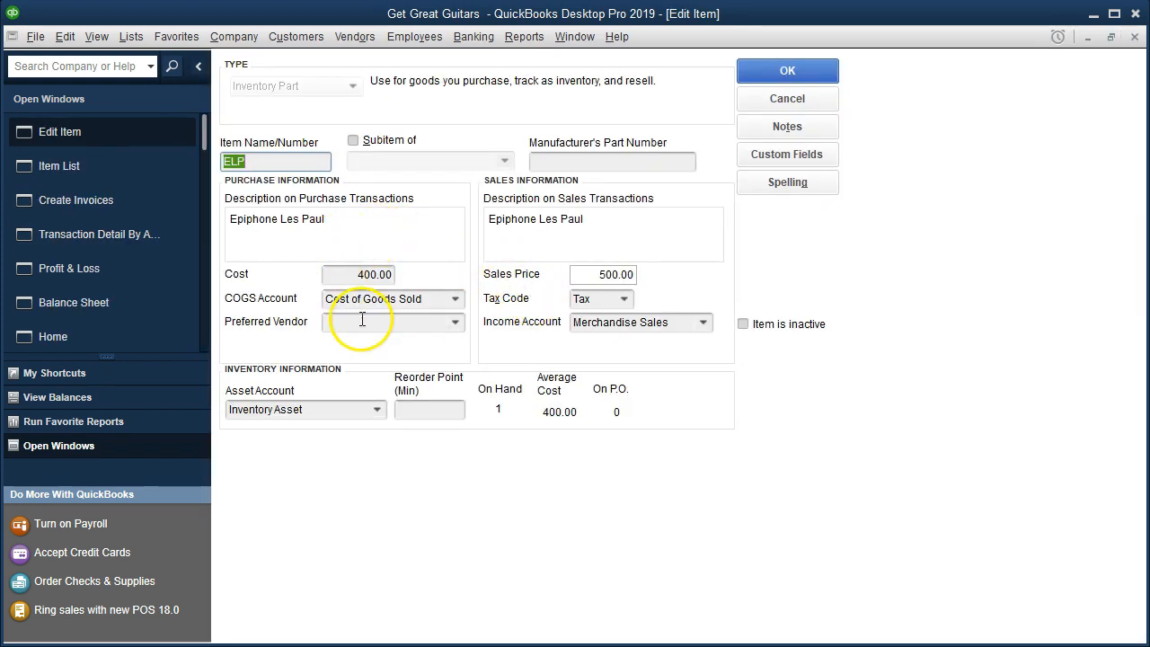
Switch to Excel and enter 400 as the COGS debit in B7 and the negative of B7 as the inventory credit in C8
key(alt+Tab)
click(347, 446)
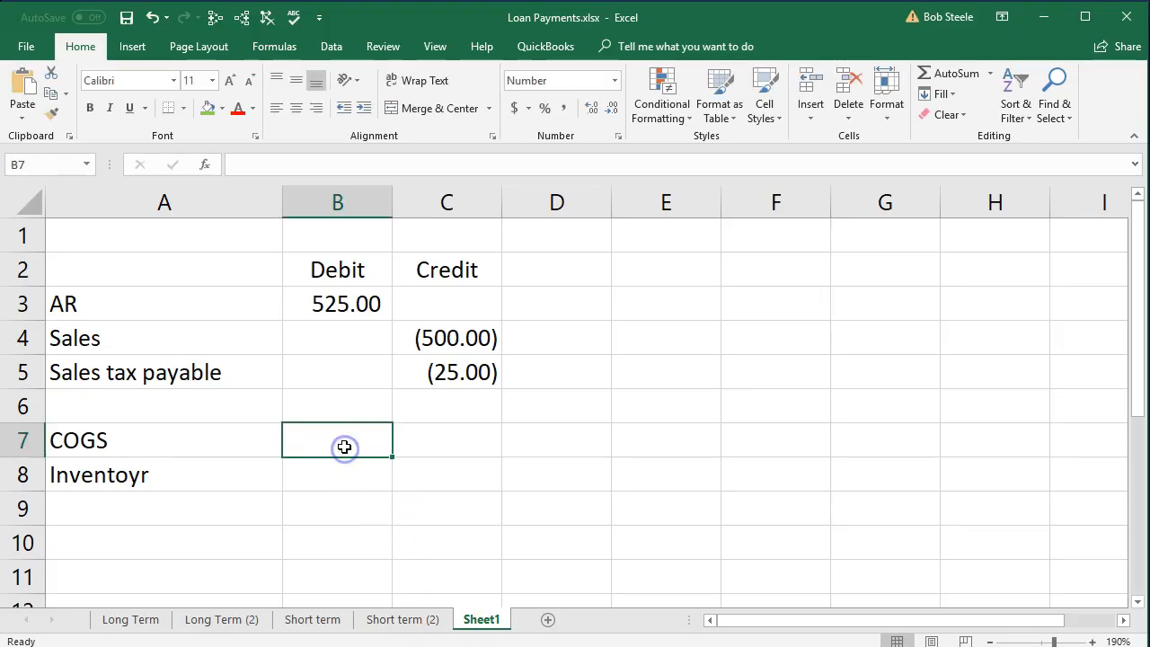
text(400)
key(Return)
key(Right)
text(-)
click(345, 446)
key(Return)
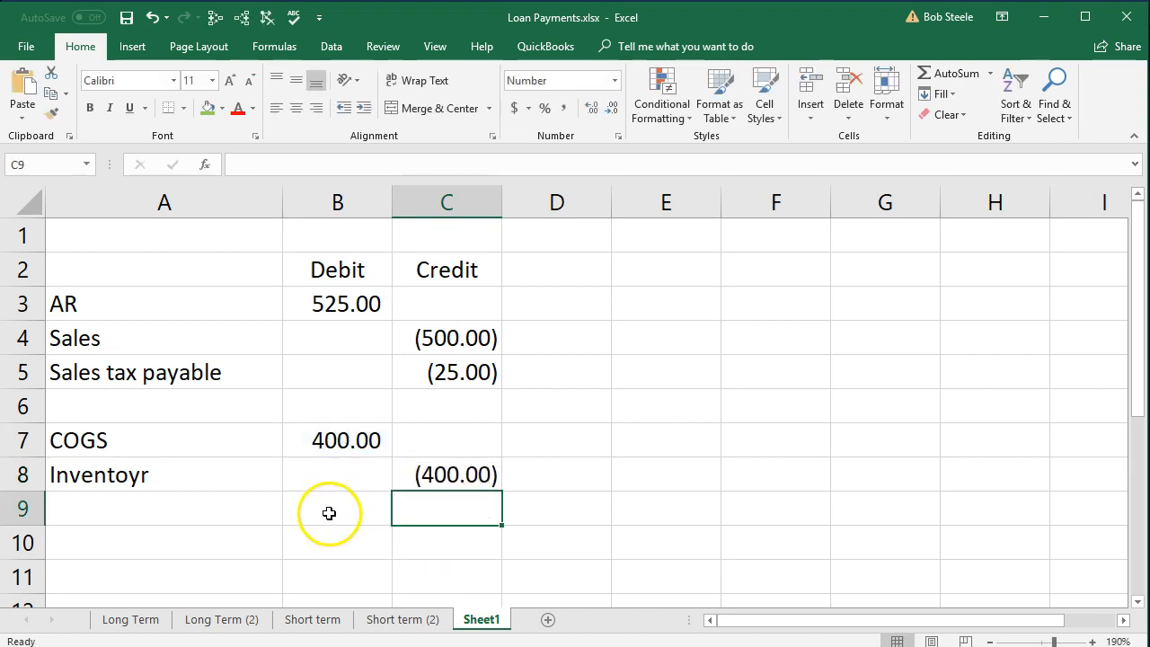
Indent the credit account labels in A4:A5 and A8 by one level
drag(206, 351, 206, 362)
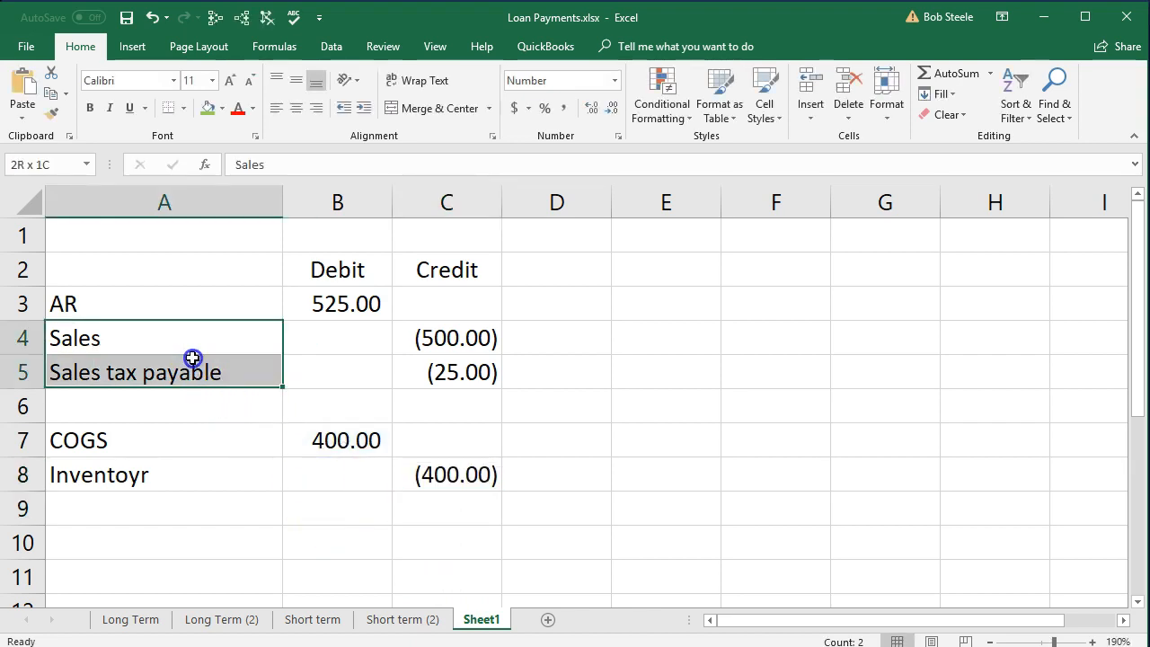
click(362, 108)
click(212, 478)
click(363, 107)
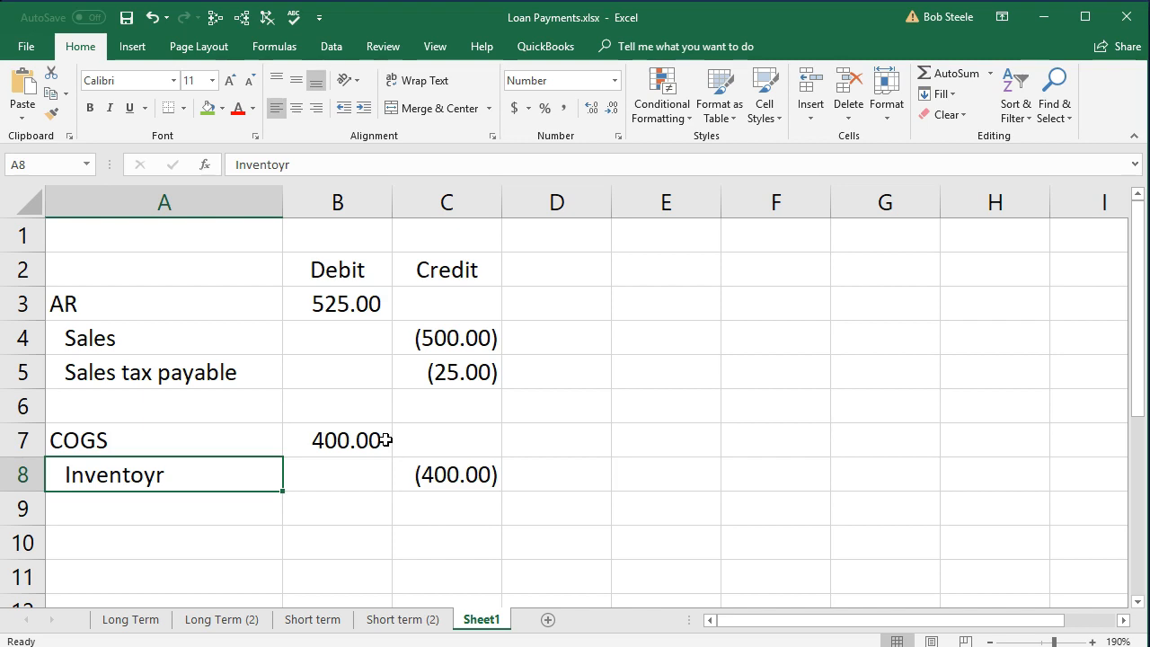
click(554, 430)
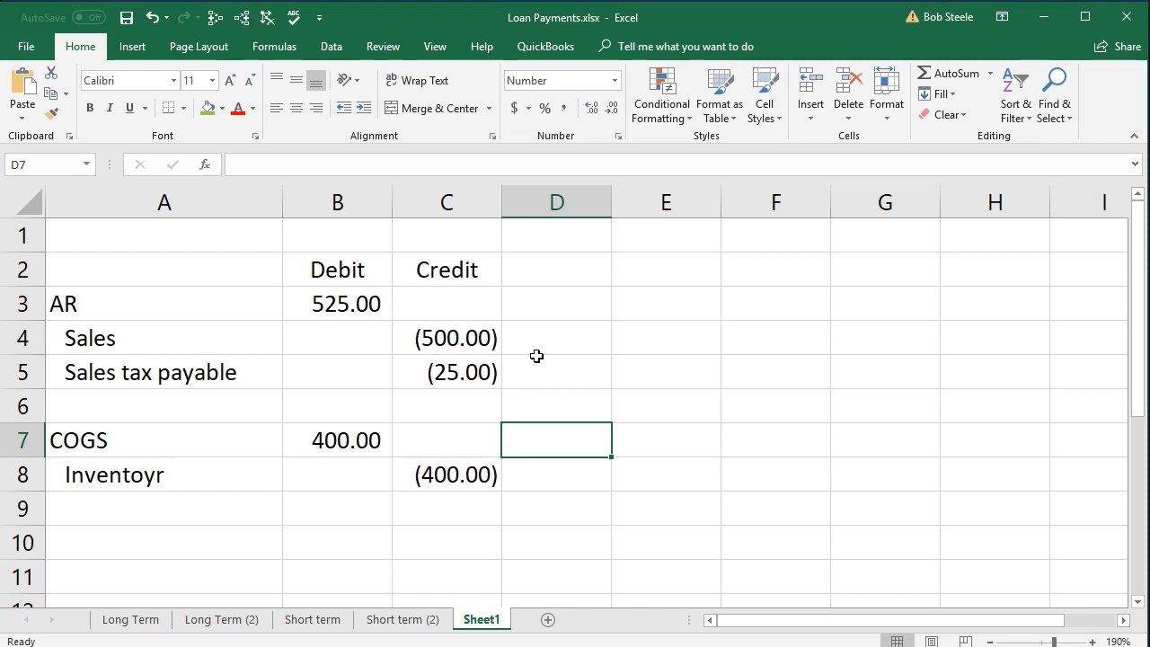
click(372, 269)
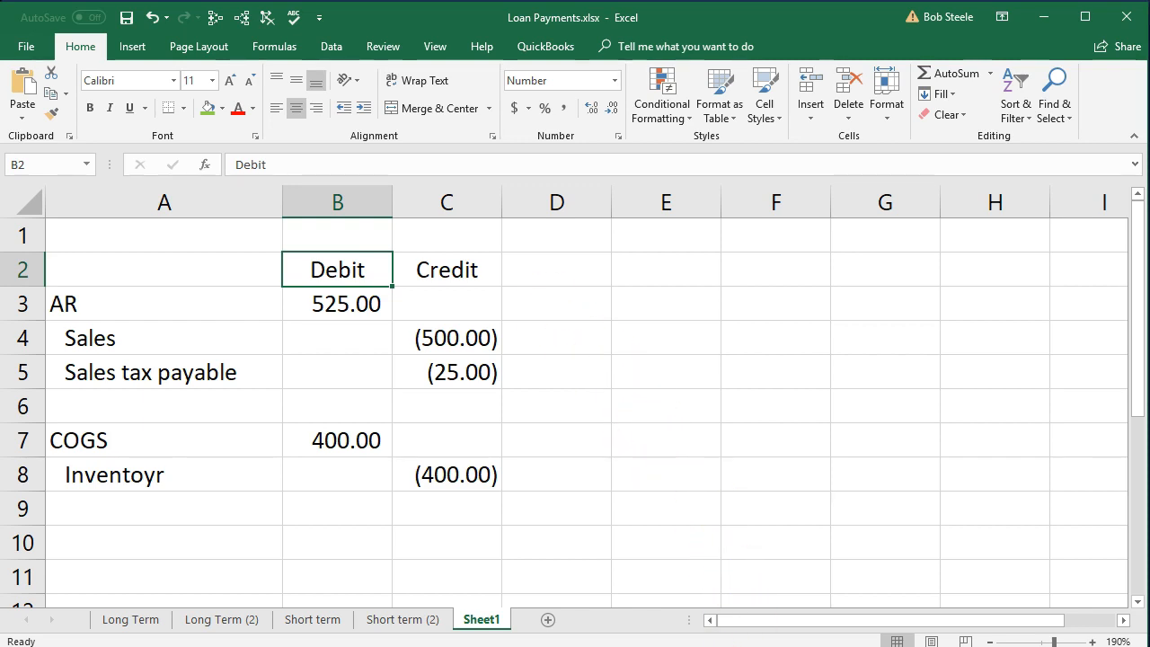
Switch to QuickBooks and close the ELP item, Item List, invoice and Transaction Detail by Account windows
click(420, 645)
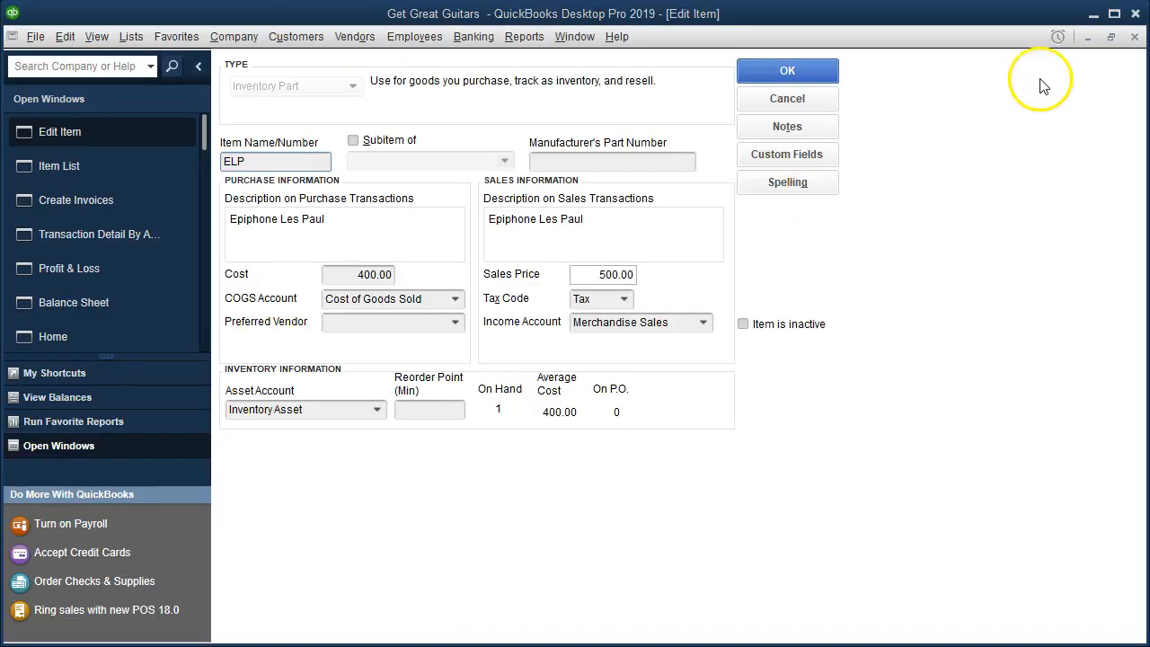
click(1135, 36)
click(1135, 36)
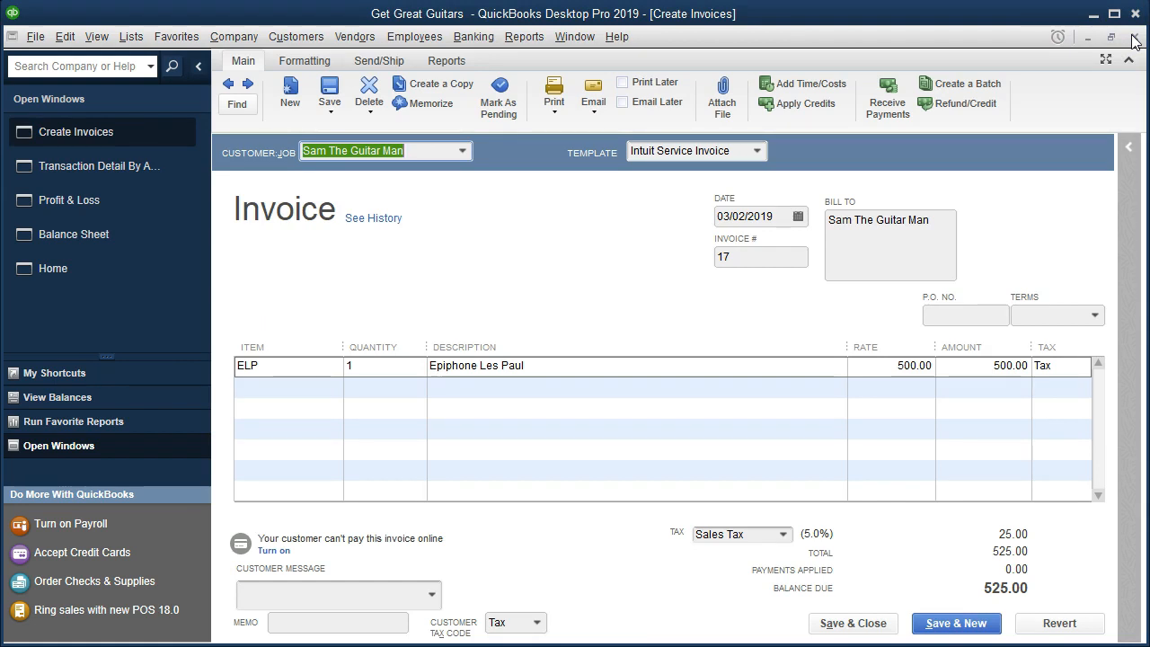
click(1135, 36)
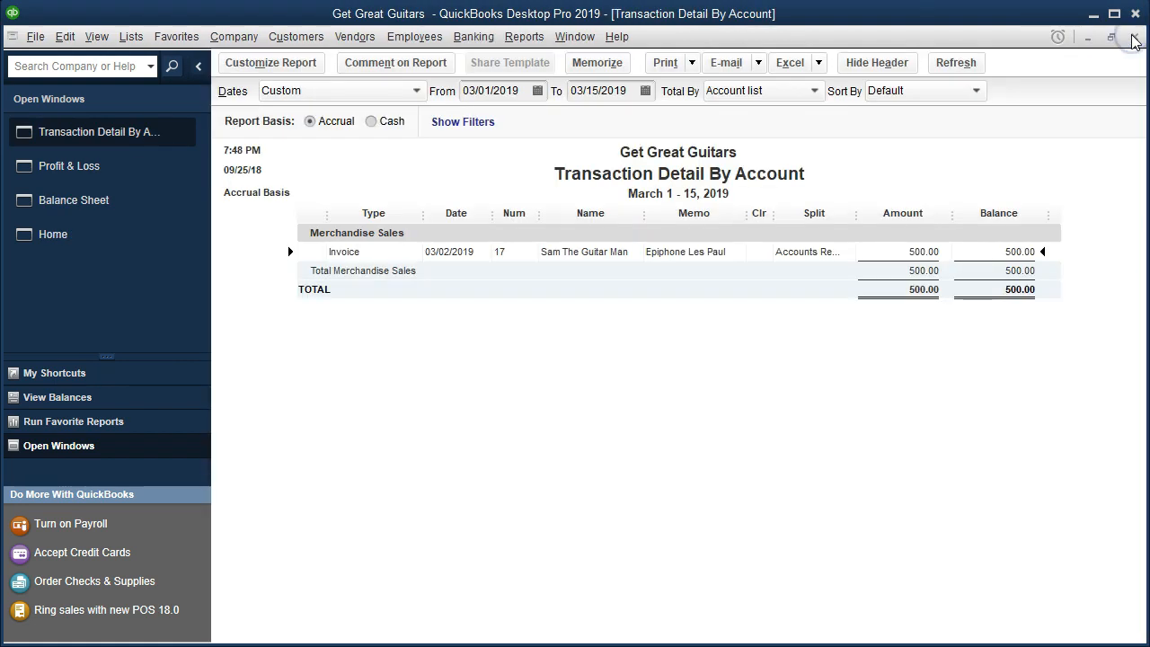
click(1135, 37)
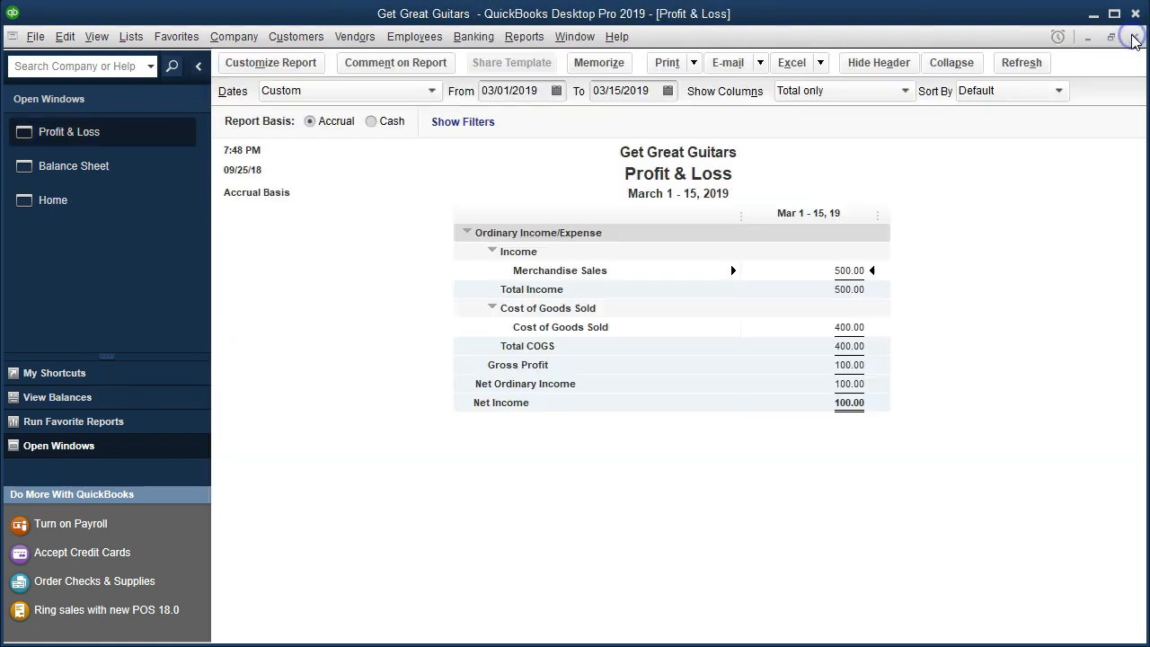
Start a new general journal entry dated 02/28/2019
click(239, 37)
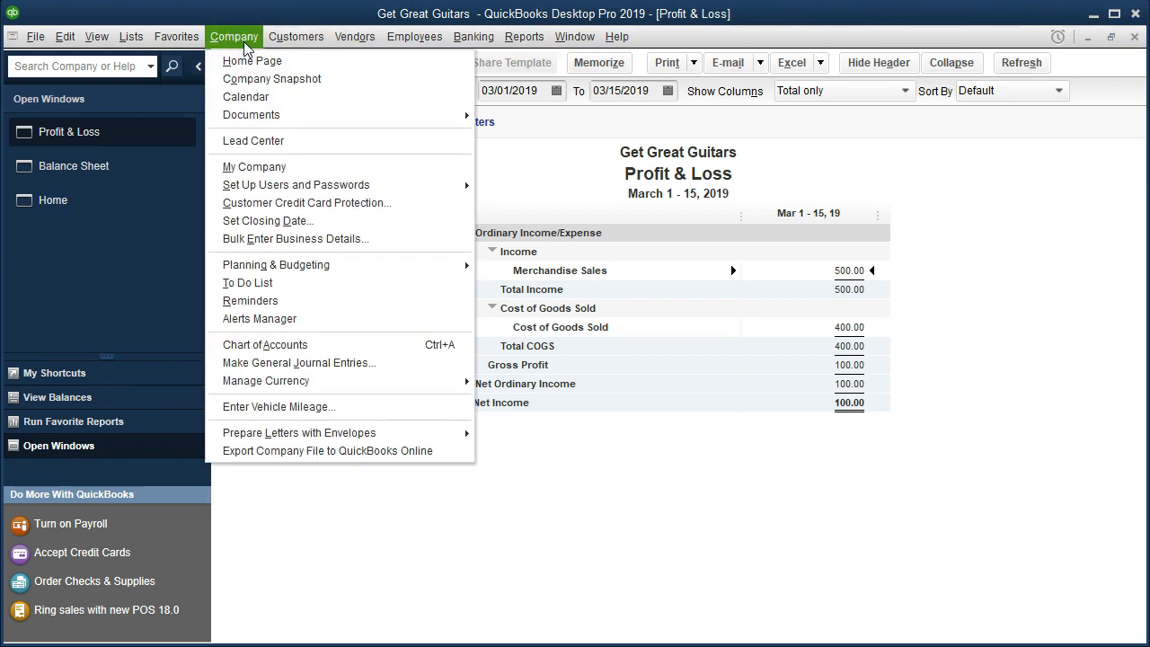
click(351, 362)
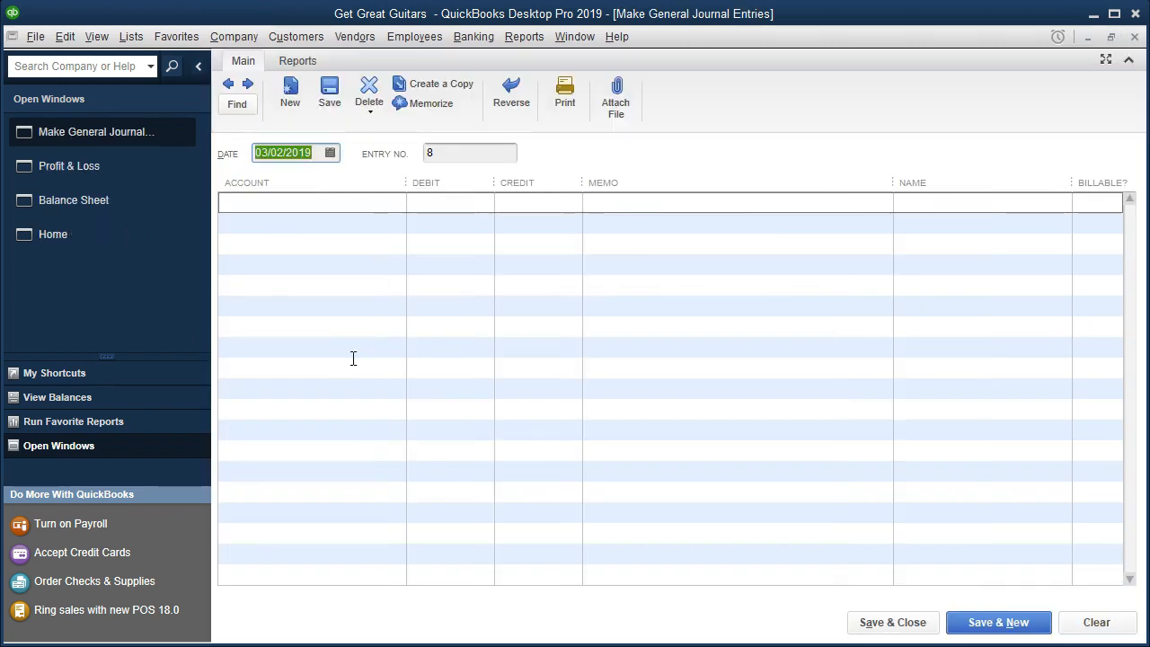
key(minus)
key(minus)
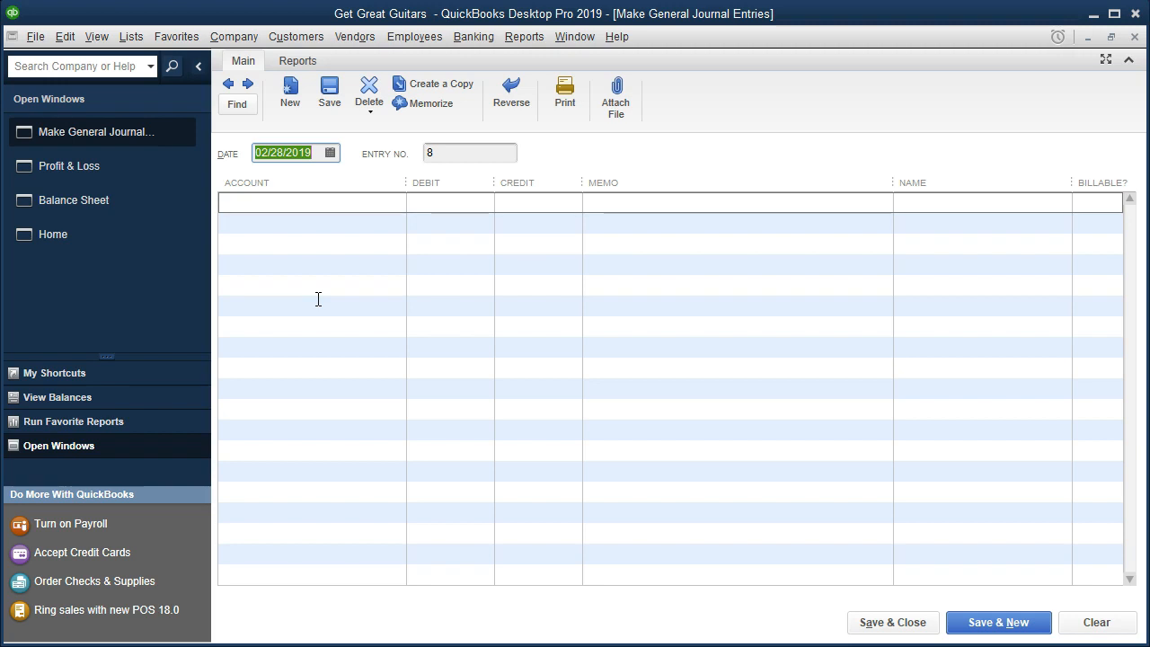
key(Tab)
key(Tab)
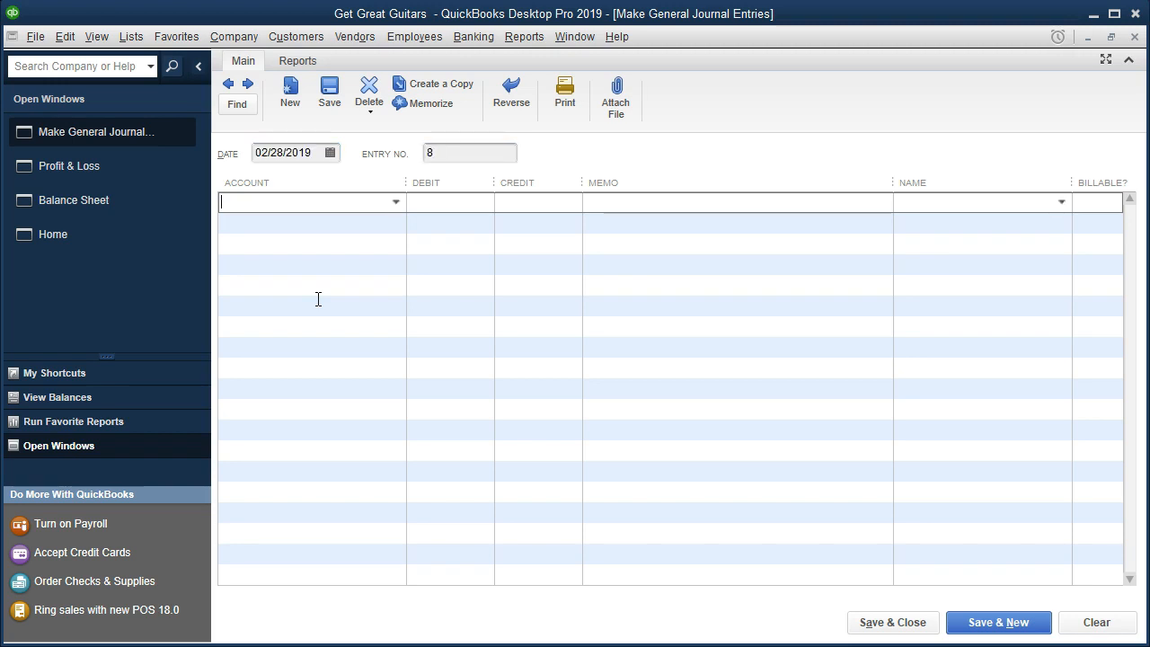
Fill the first journal line with Accounts Payable, a 525.00 debit and the memo "Adj. for invoice in March but work done in Feb."
click(396, 201)
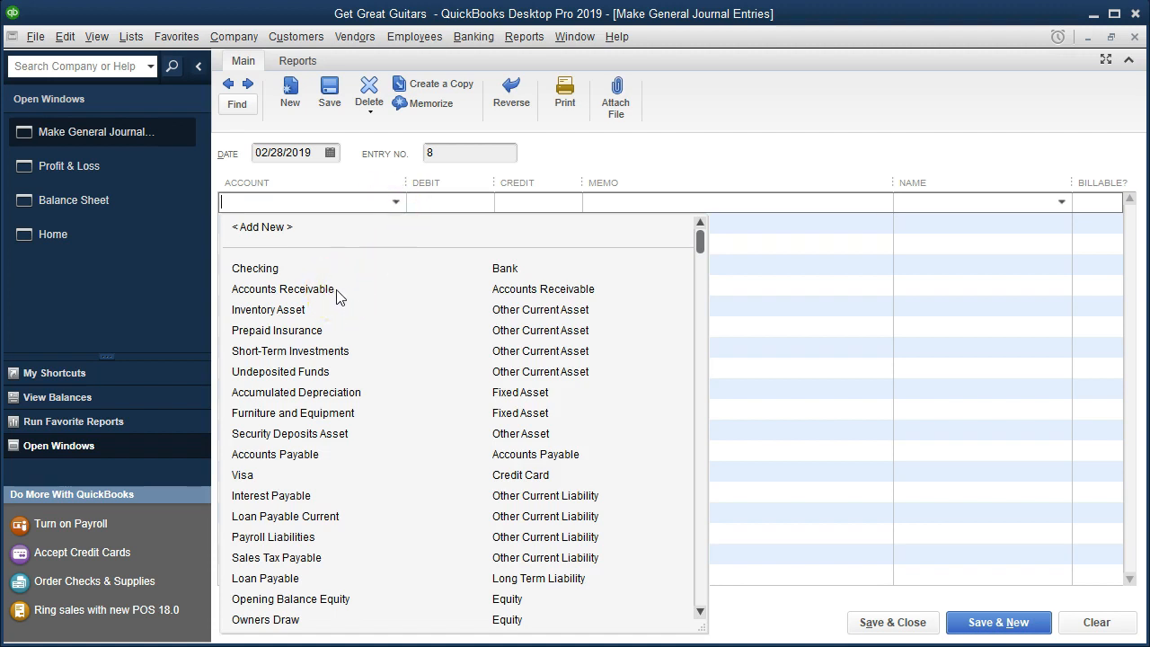
text(Accounts Payable)
key(Tab)
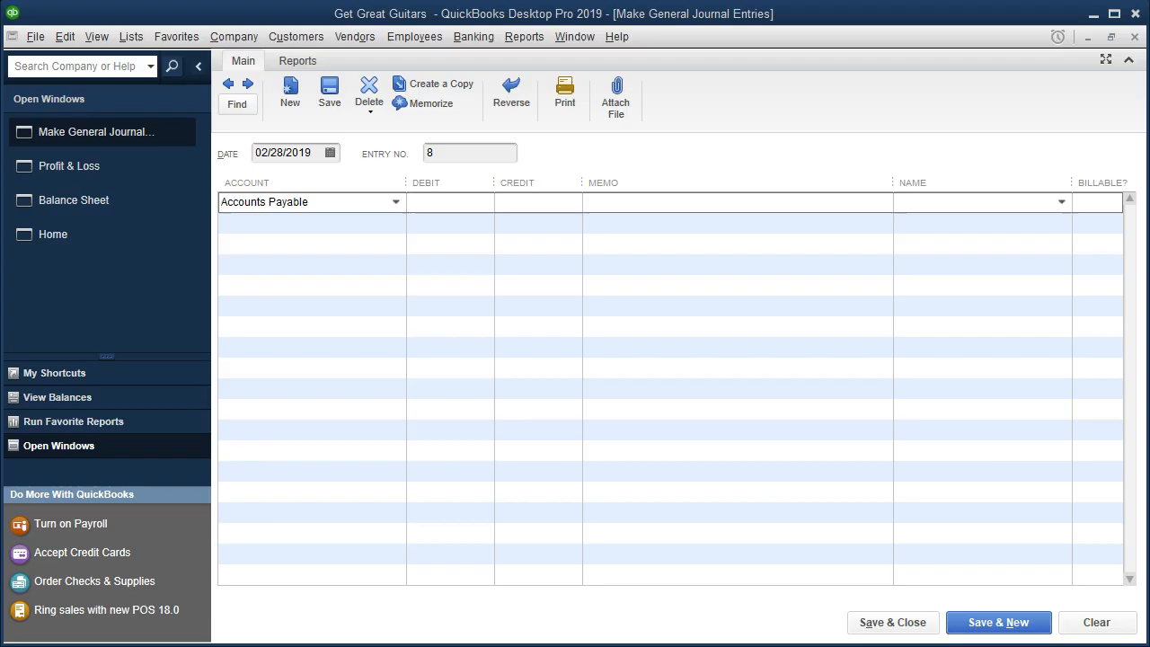
text(525)
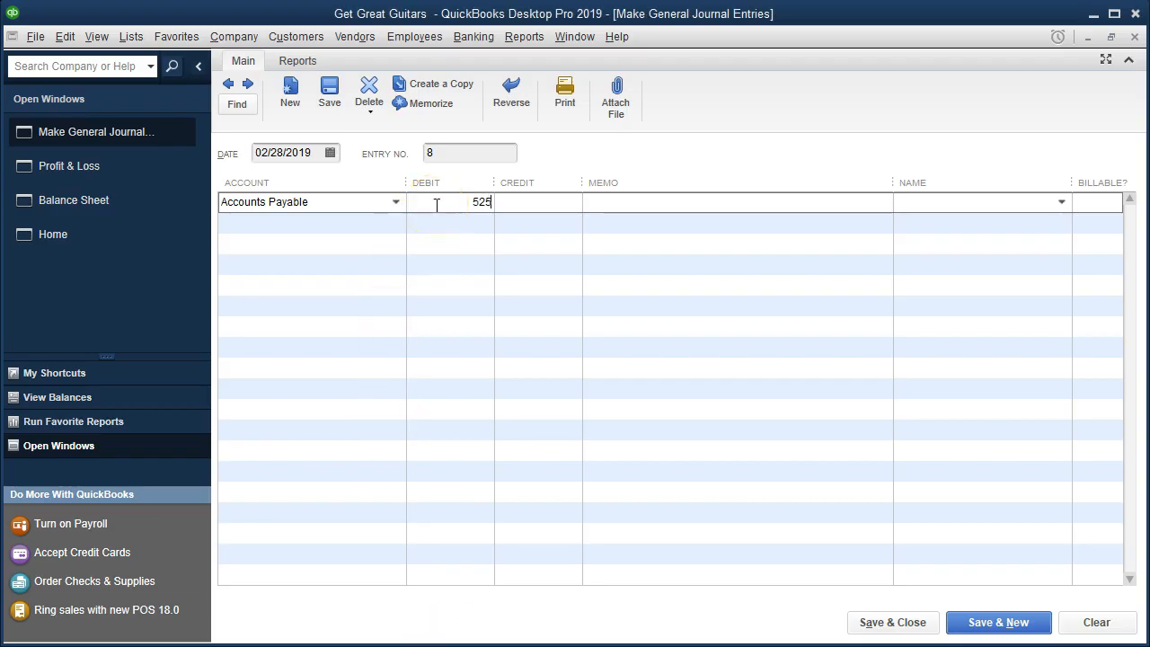
key(Tab)
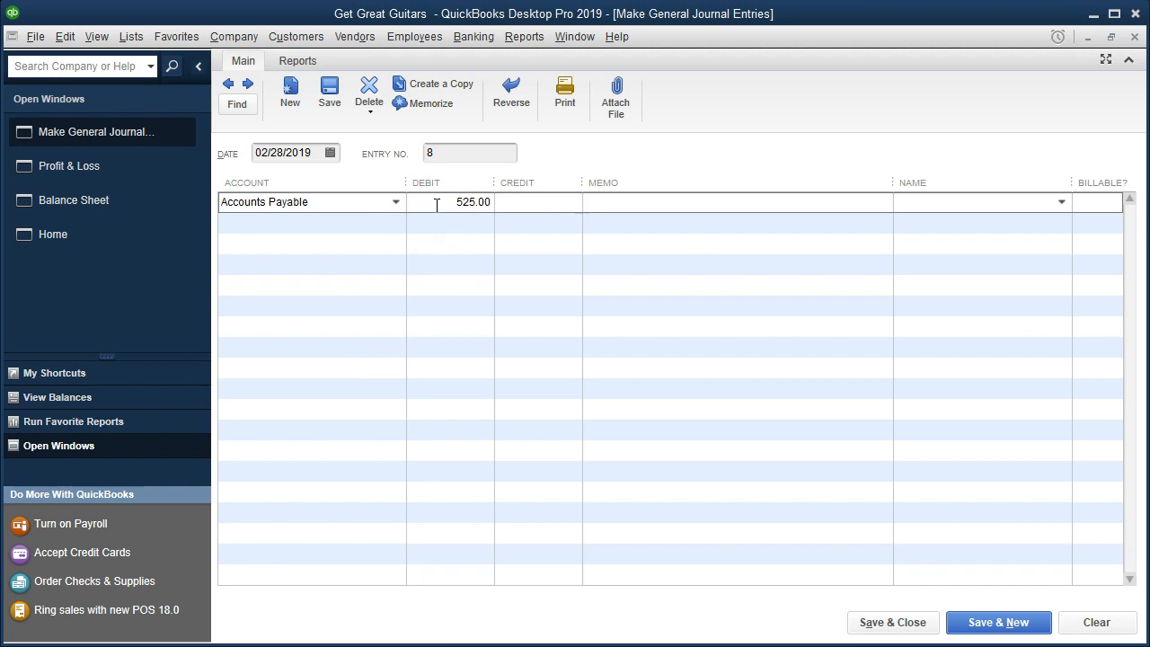
key(Tab)
text(A)
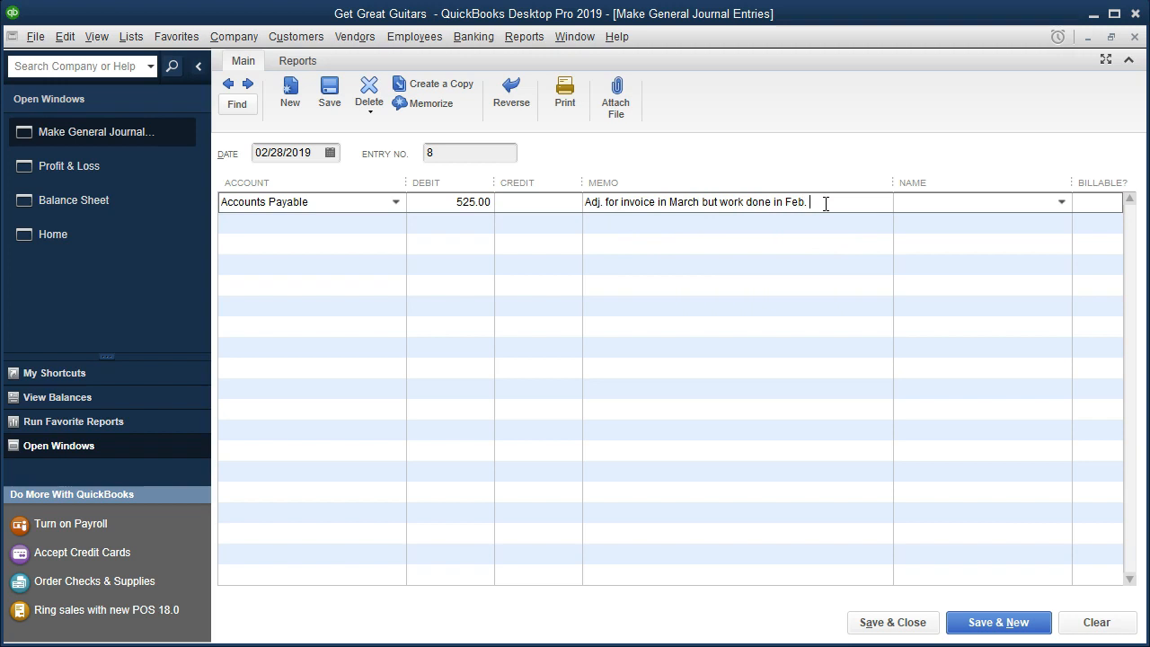
key(Tab)
Change the first line's account to Accounts Receivable and assign the invoice's customer as its name
drag(327, 204, 216, 203)
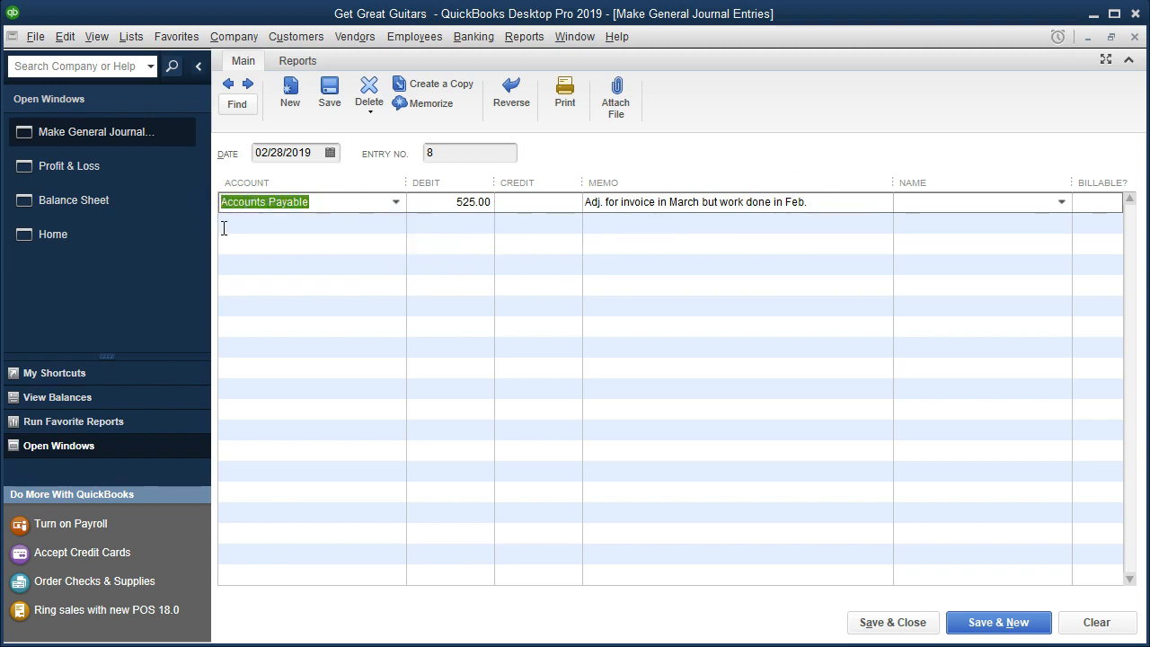
text(Accoun)
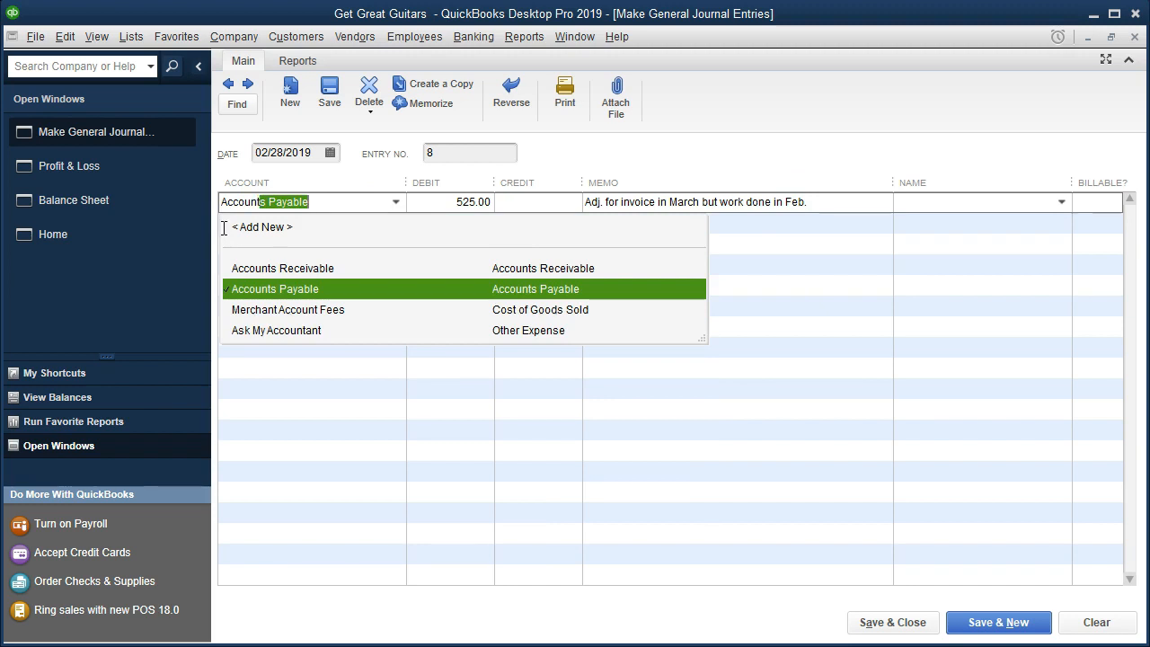
key(Up)
key(Tab)
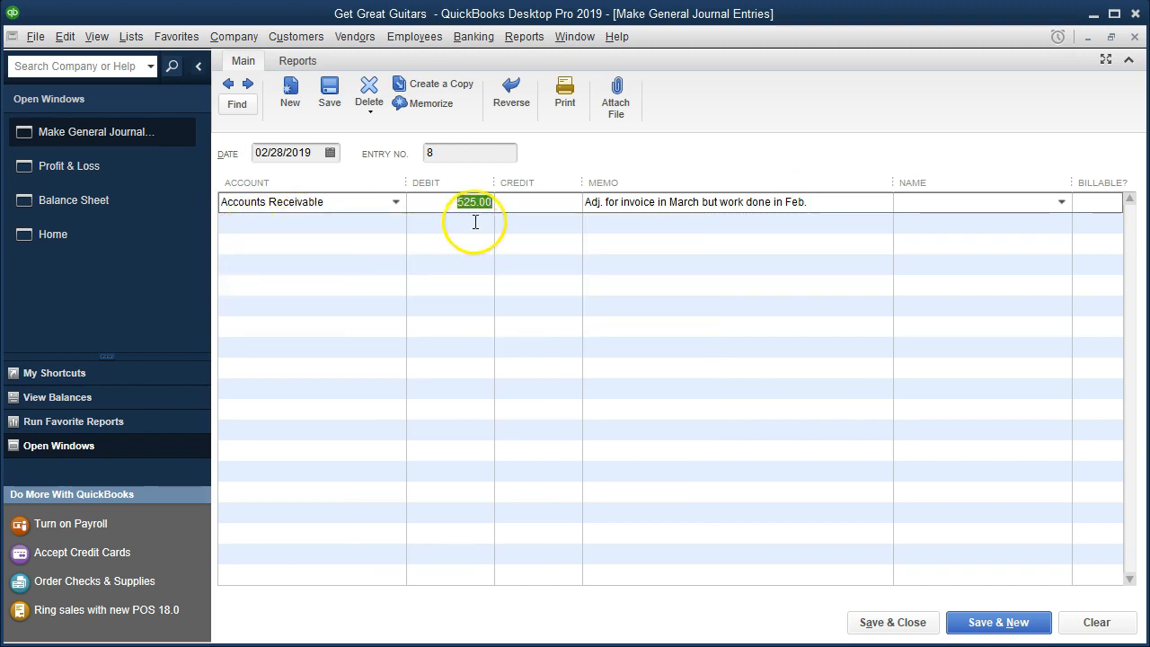
click(934, 203)
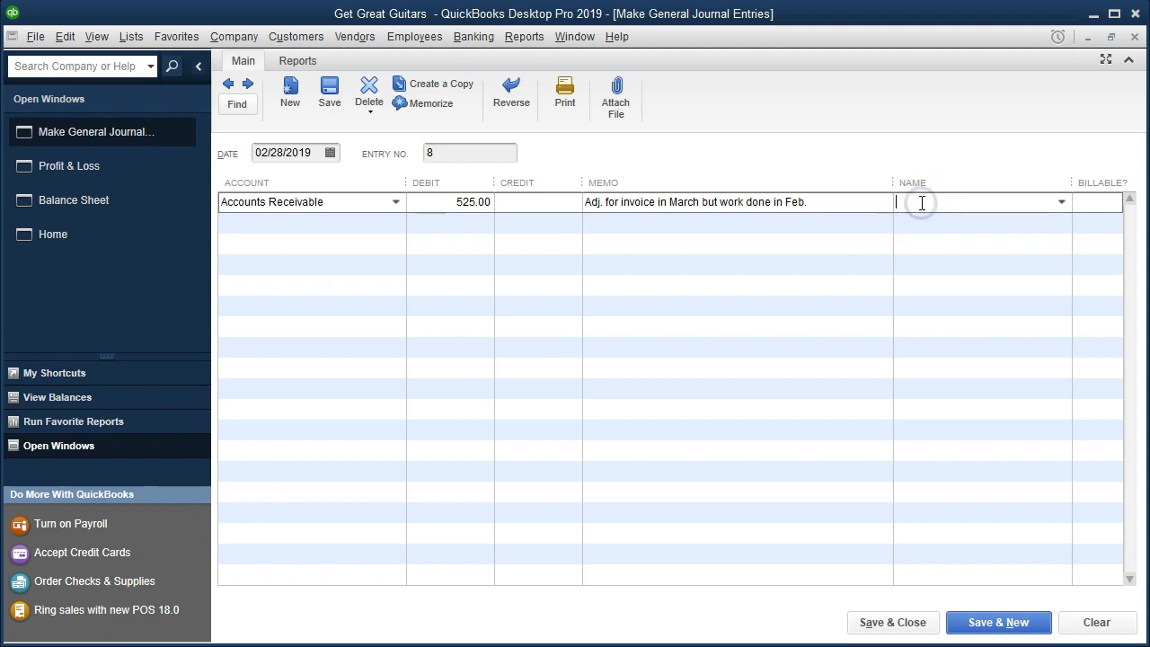
text(Sam The Guitar Man)
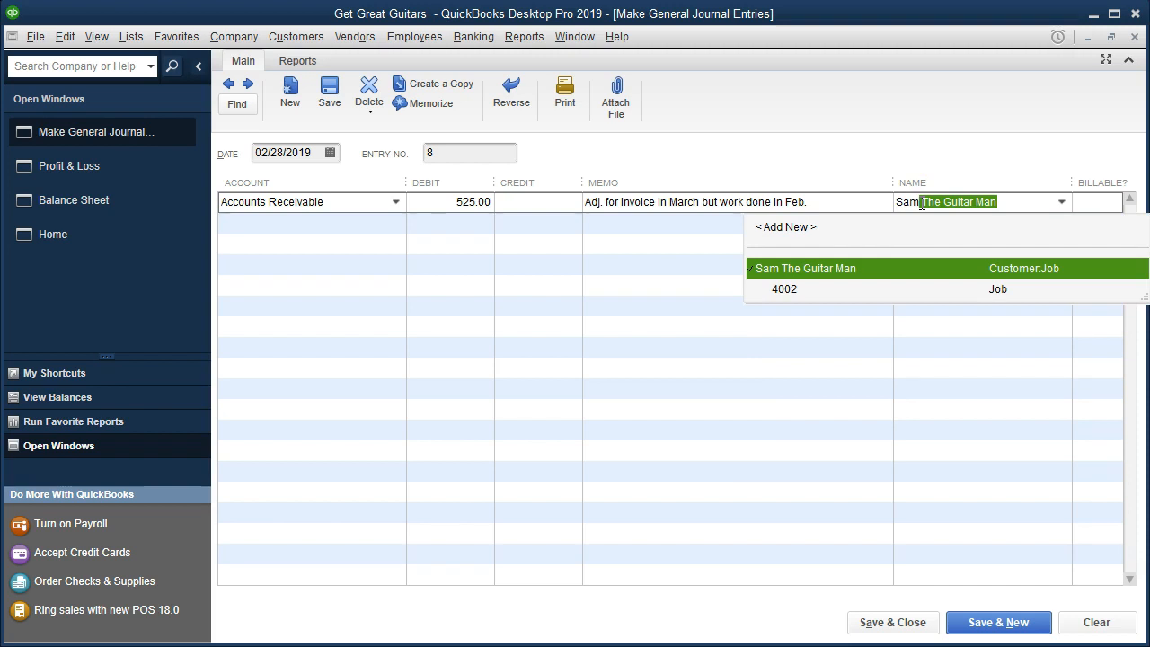
key(Tab)
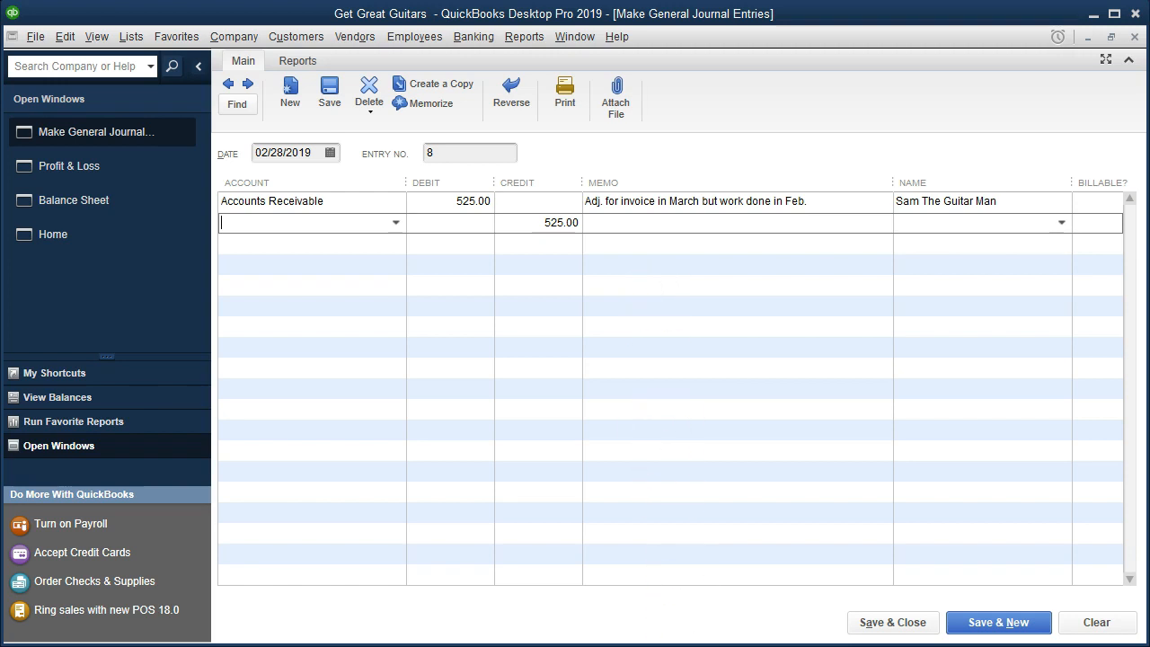
Fill the second journal line with the Merchandise Sales account and a 500.00 credit
click(396, 221)
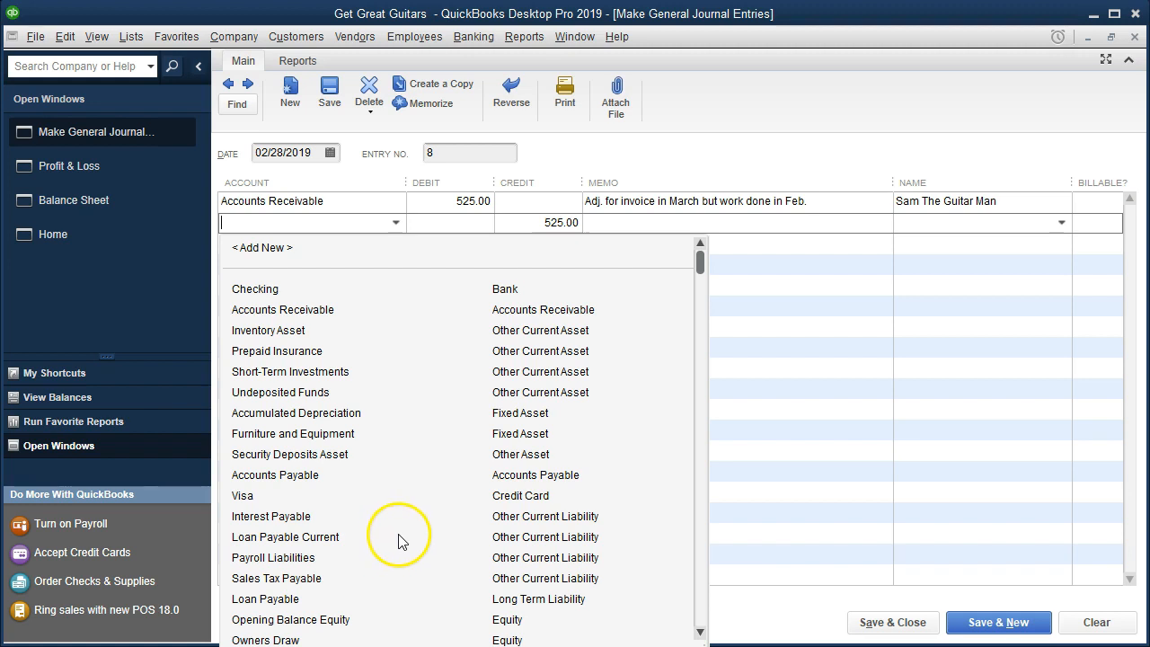
scroll(395, 566, down, 2)
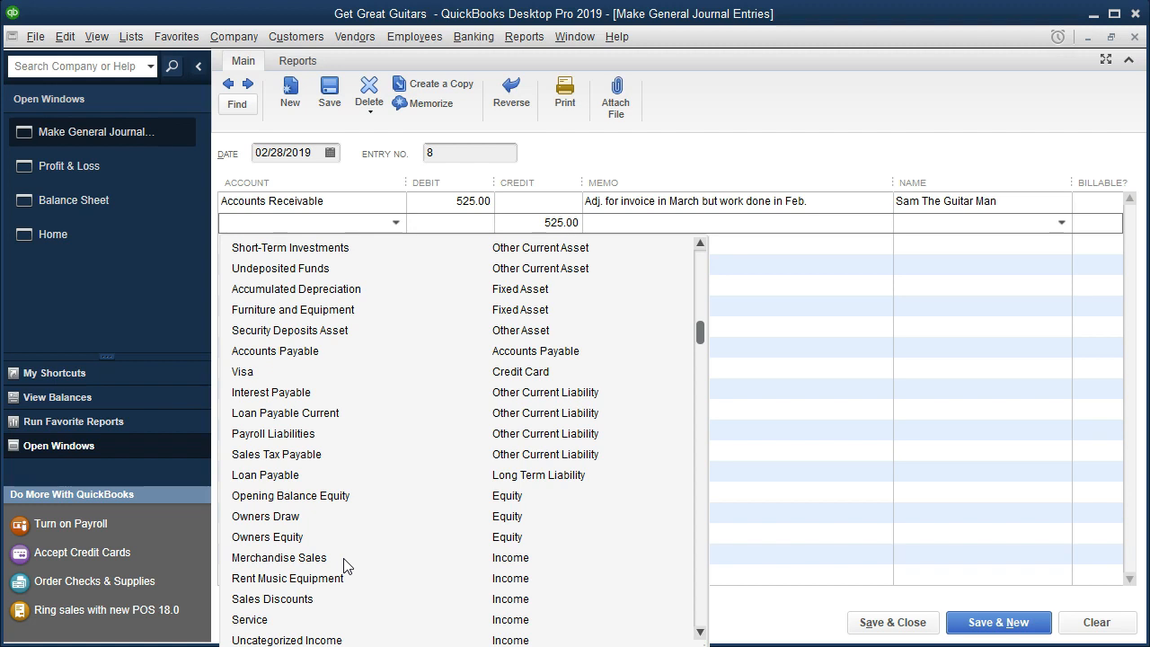
click(345, 564)
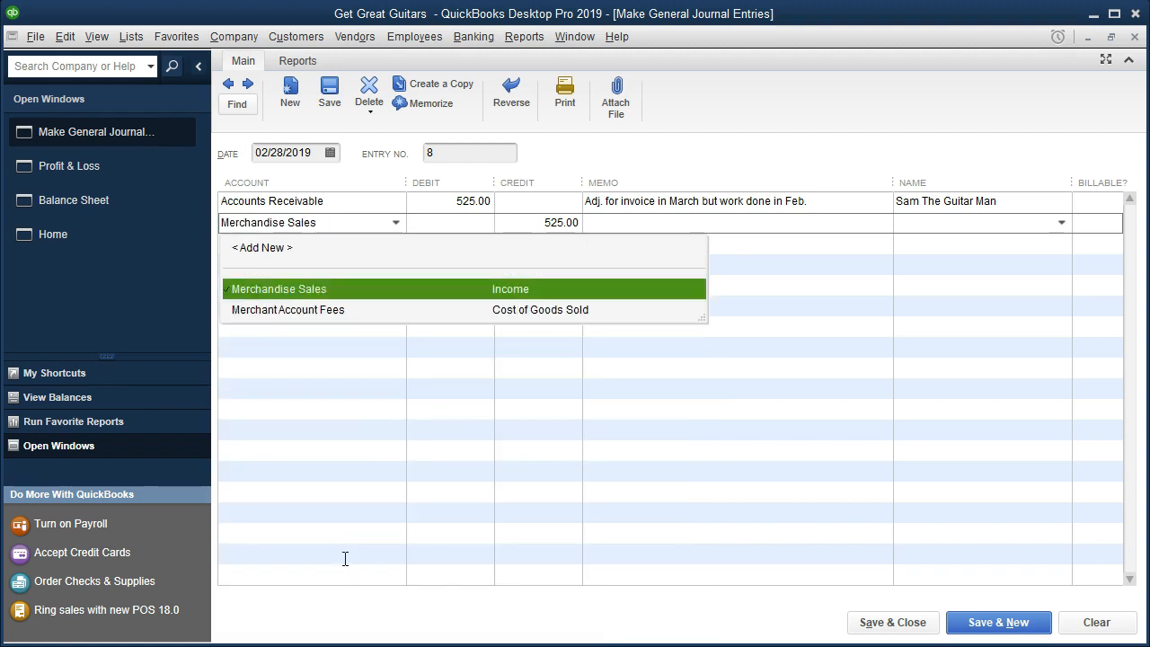
key(Tab)
key(Tab)
text(500)
key(Tab)
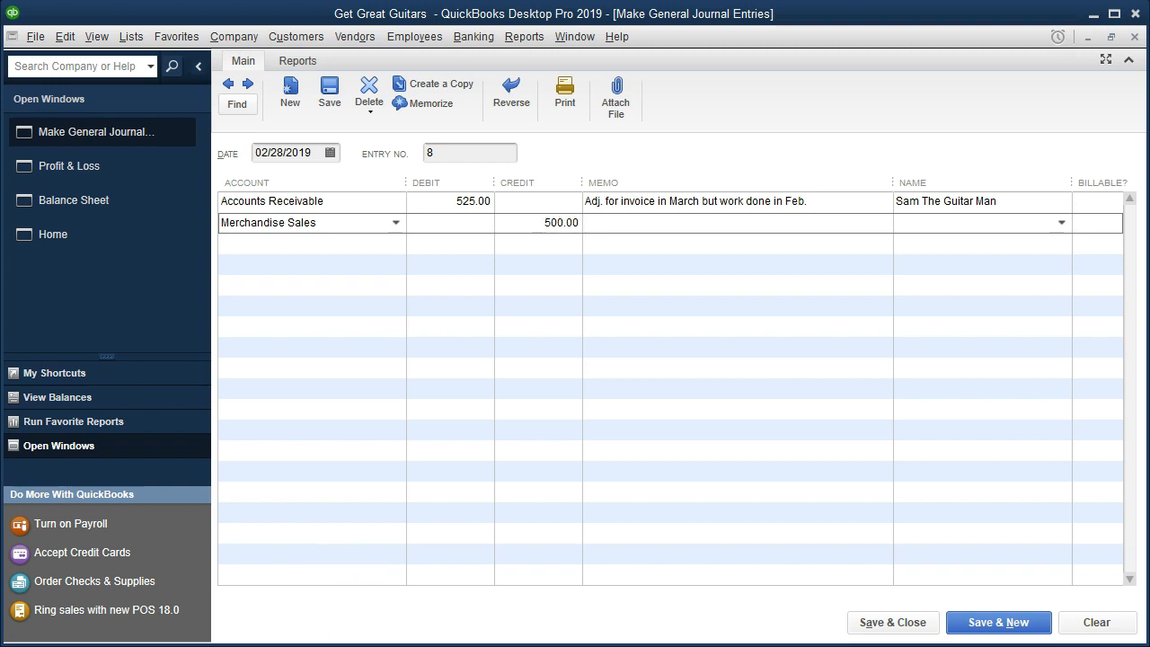
Copy the memo of the Accounts Receivable line into the Merchandise Sales line
key(alt+Tab)
key(alt+Tab)
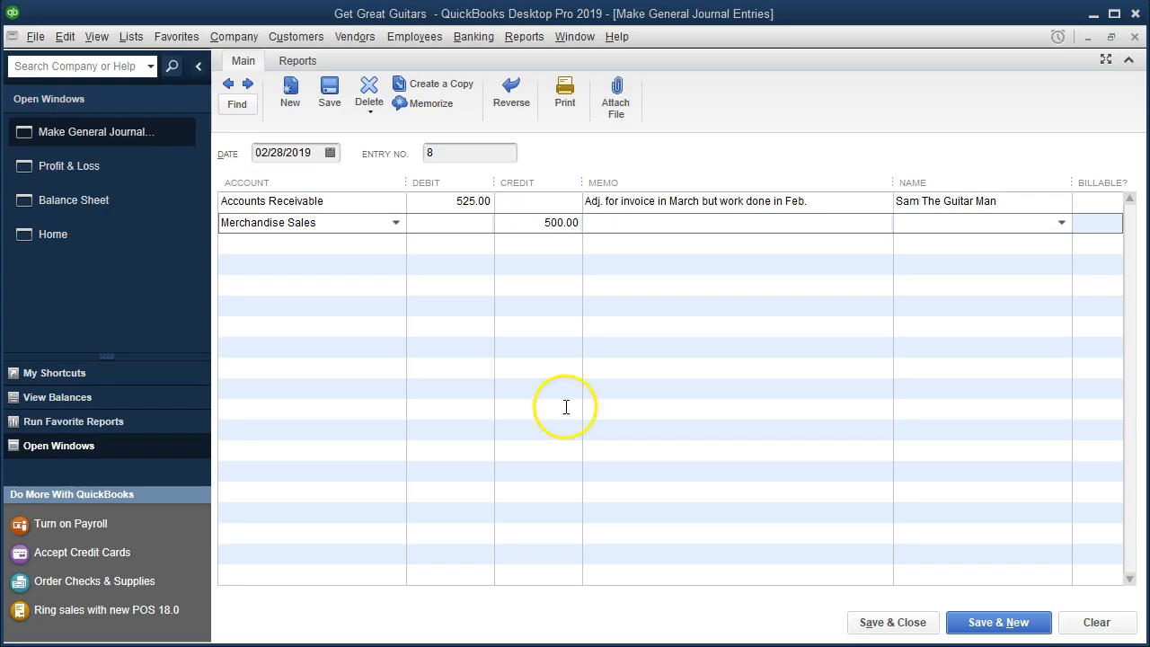
drag(586, 201, 850, 191)
key(ctrl+c)
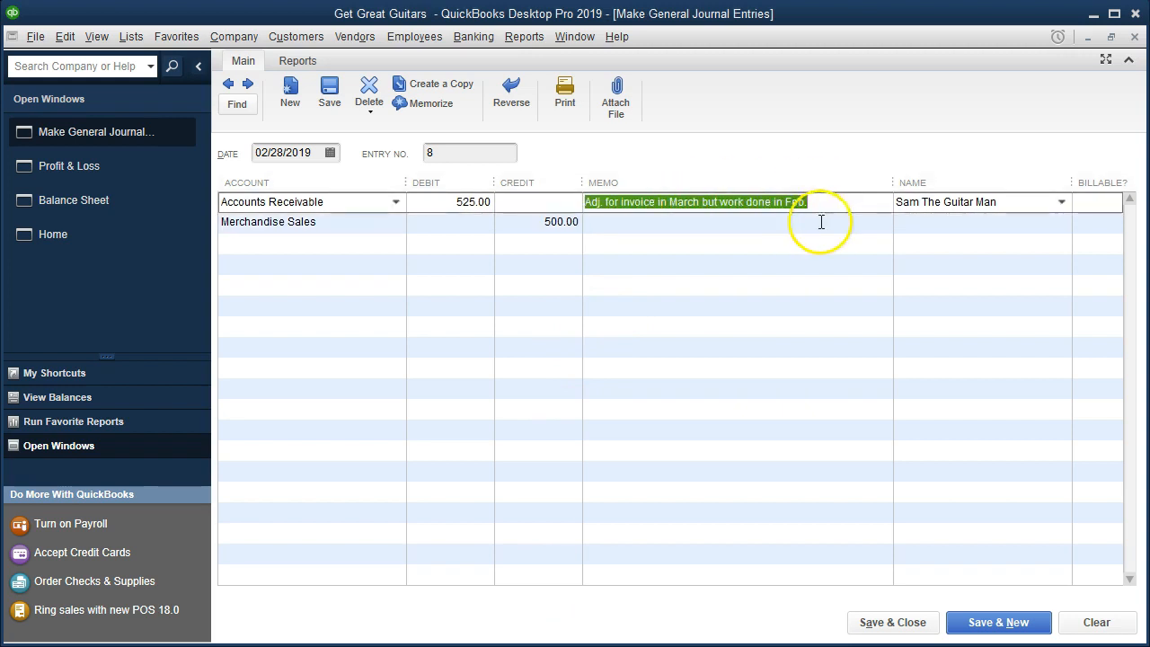
click(693, 222)
key(ctrl+v)
key(Tab)
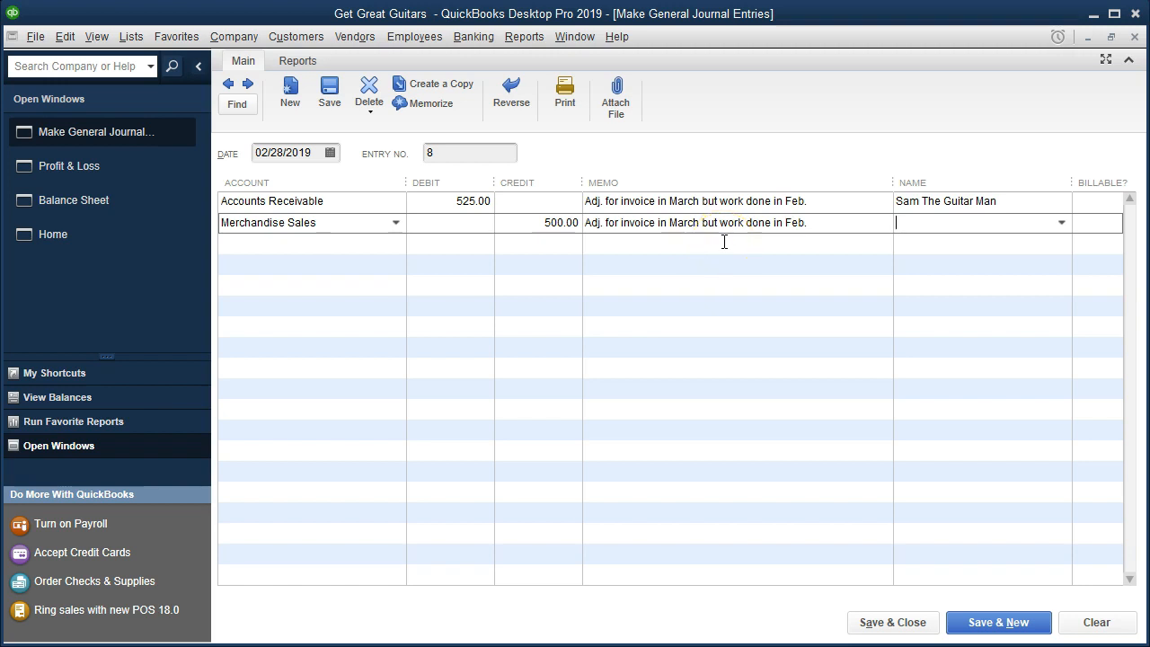
Assign the Sales Tax Payable account to the third journal line, keeping the 25.00 credit
key(Tab)
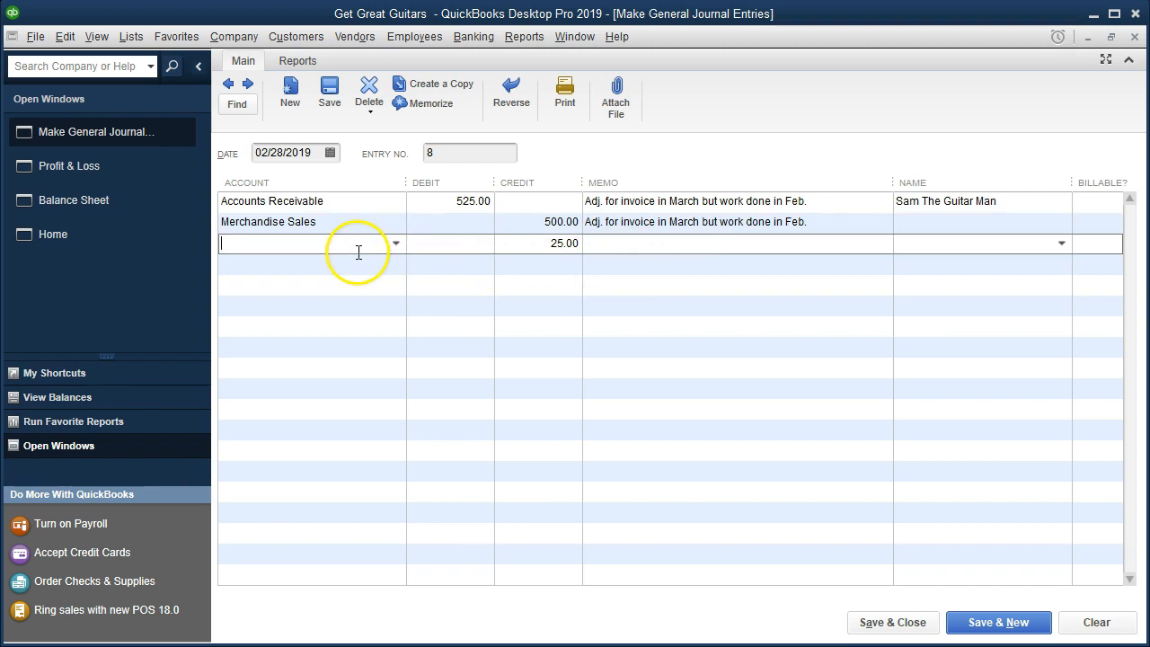
text(Sale)
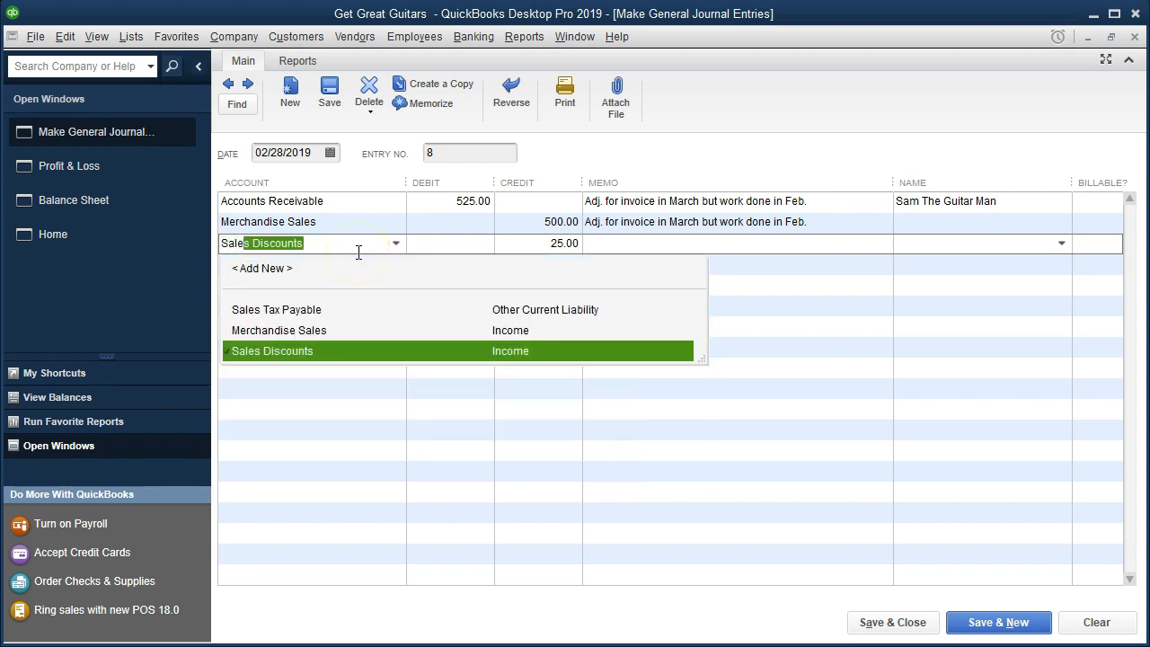
key(BackSpace)
text(s Tax)
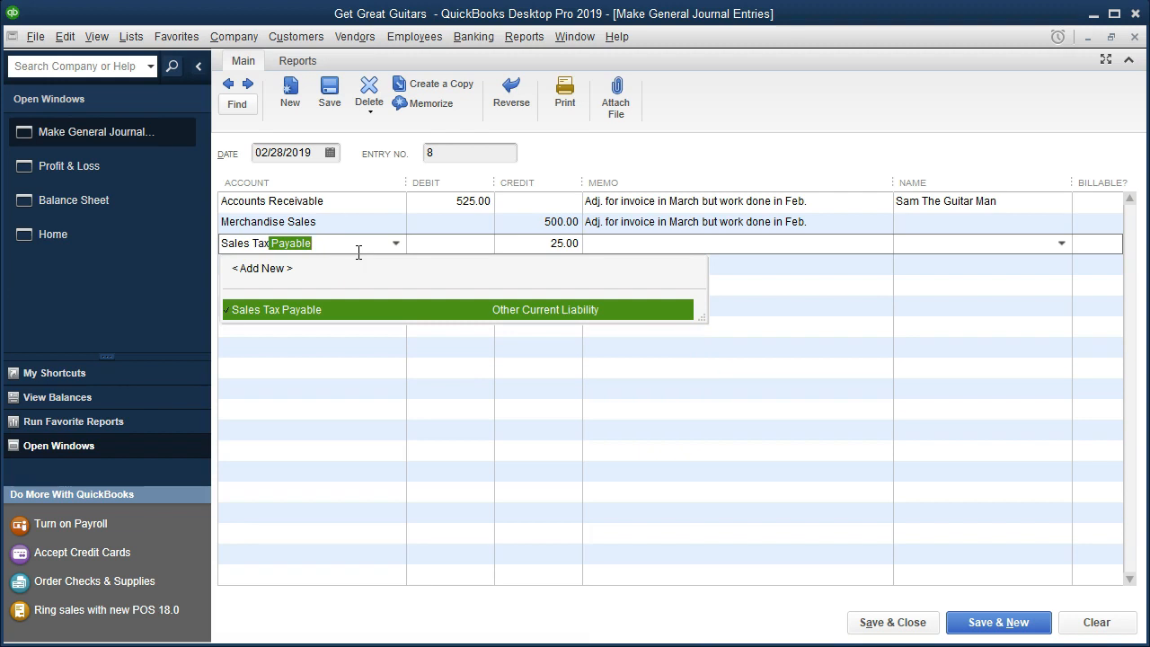
key(Tab)
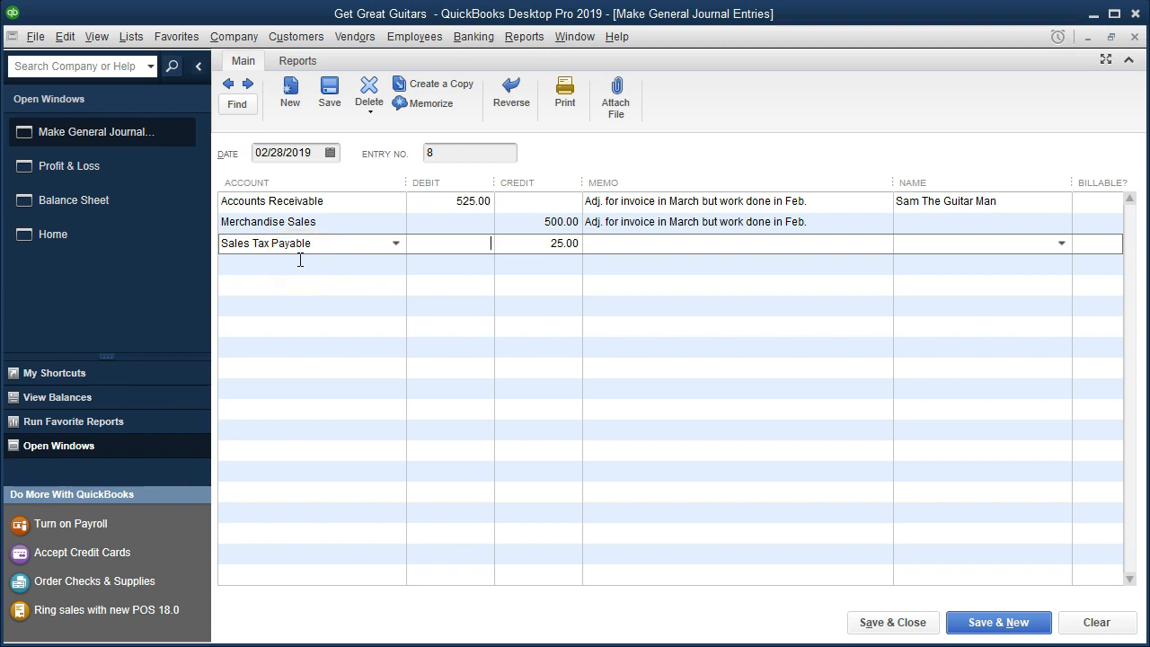
key(Tab)
key(Tab)
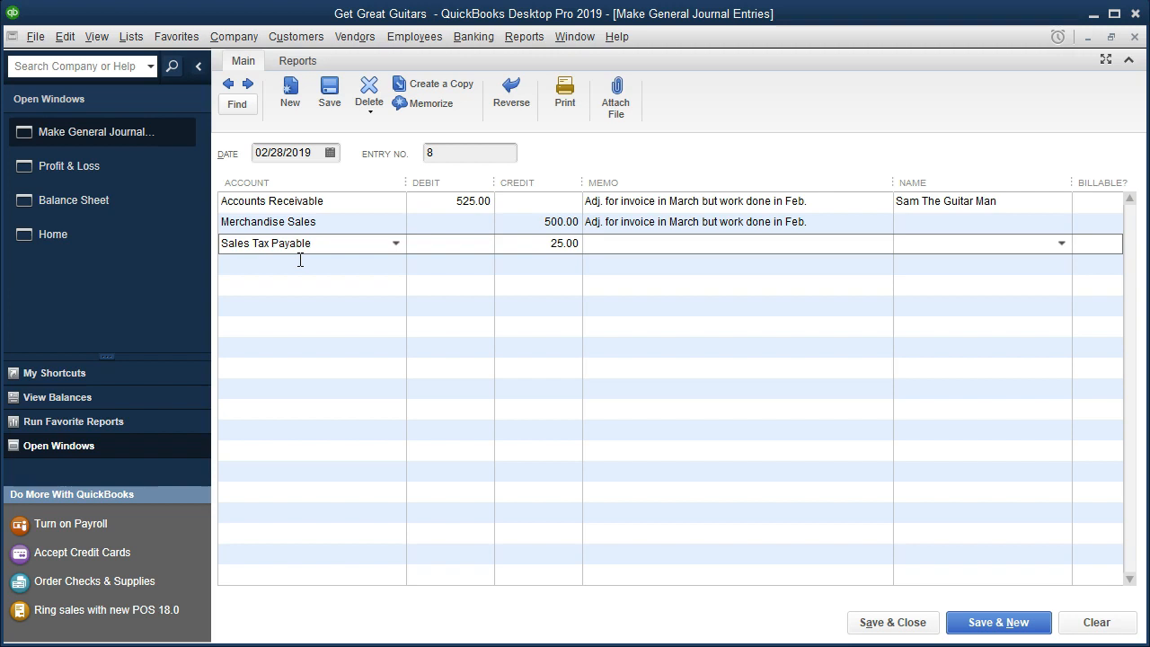
Set the Sales Tax Payable line's name to NY State Sales Tax and give it the same memo as the Merchandise Sales line
click(855, 244)
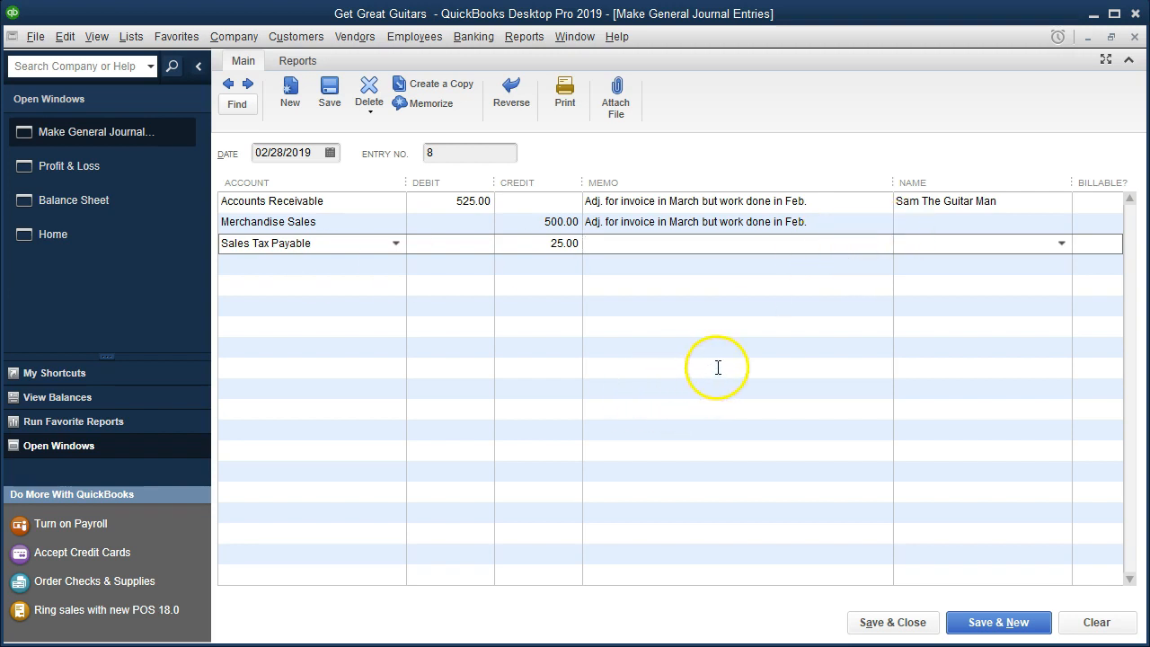
click(931, 243)
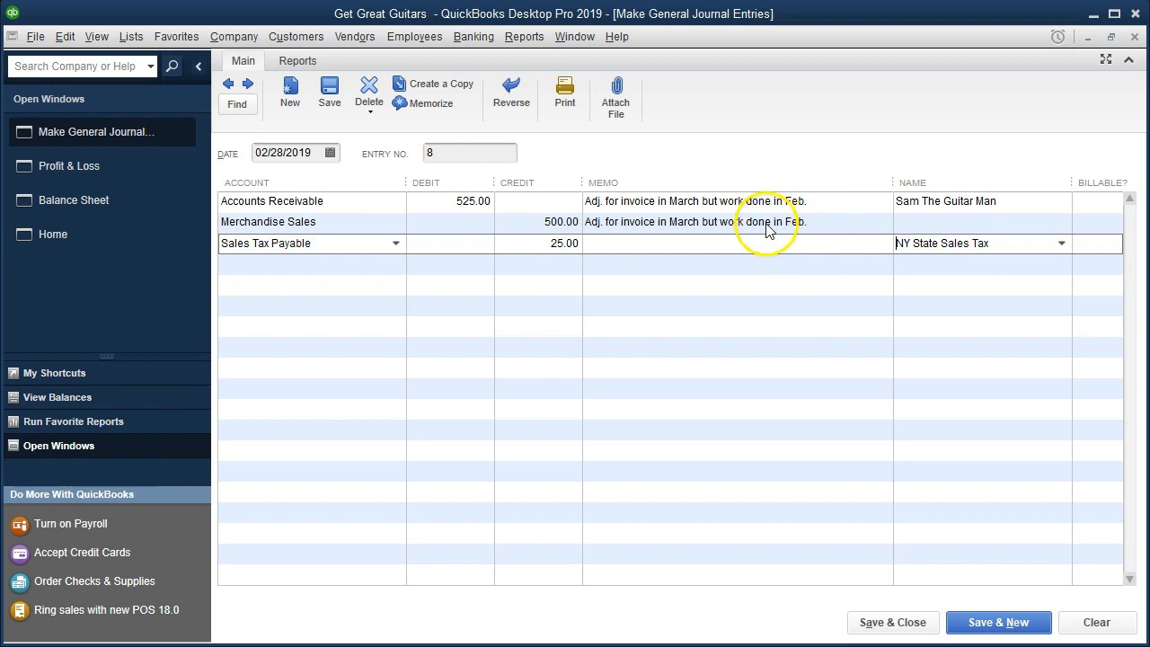
drag(807, 222, 580, 202)
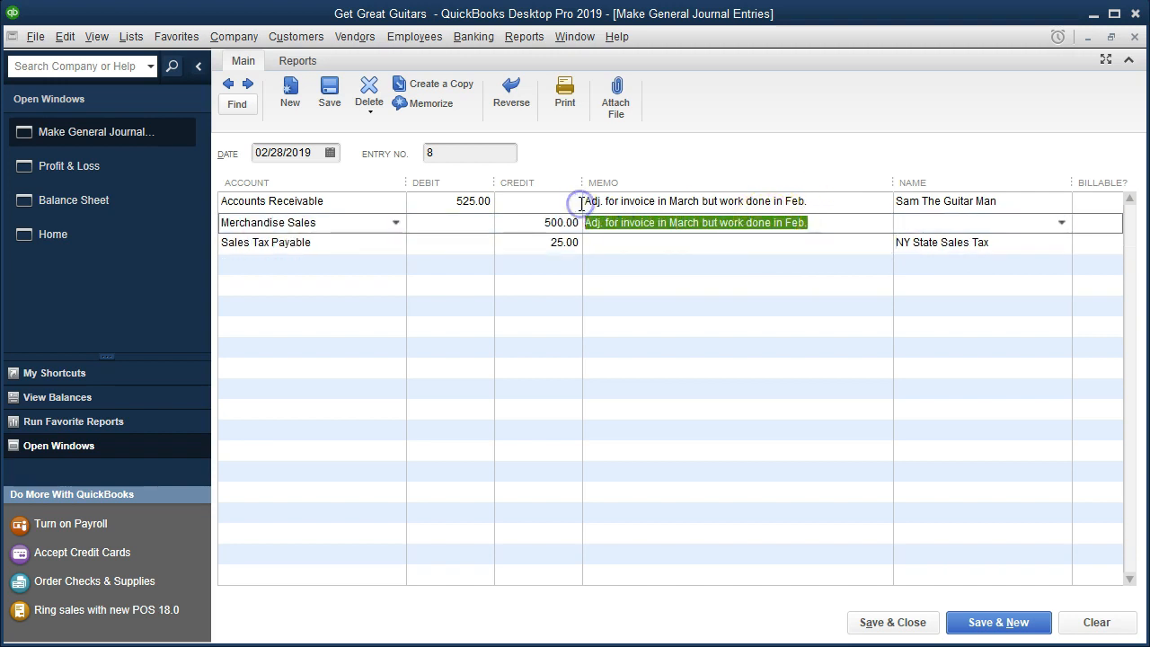
click(632, 243)
key(ctrl+v)
click(353, 267)
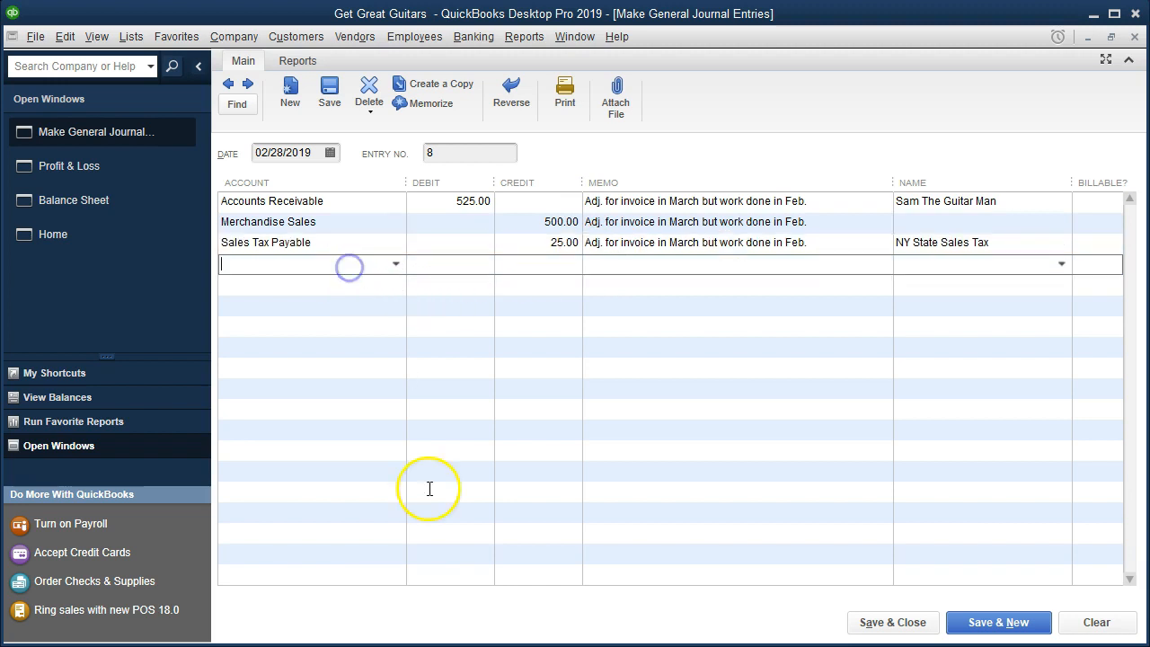
Switch to Excel and correct the misspelled label in cell A8 to Inventory
key(alt+Tab)
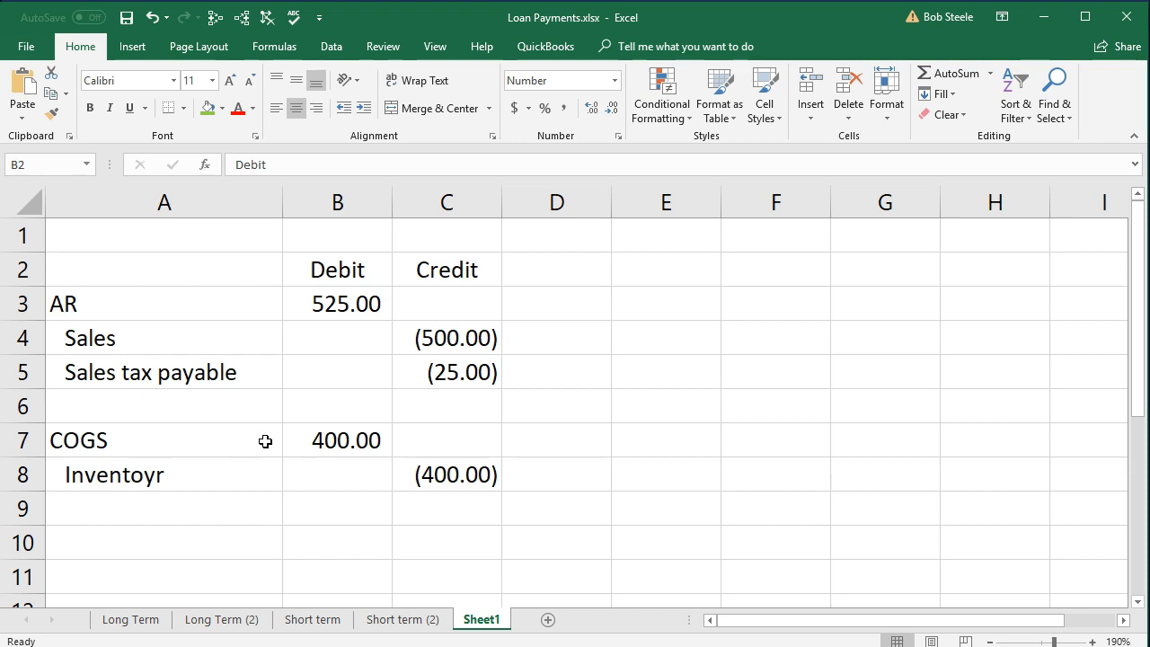
double_click(221, 469)
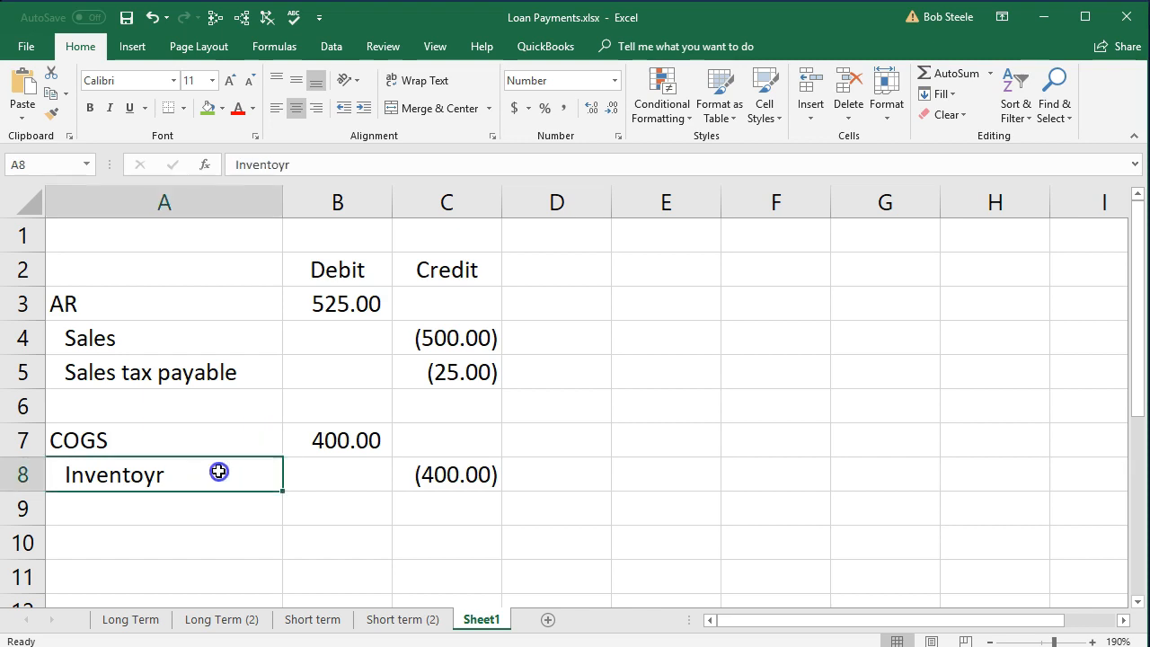
key(BackSpace)
key(BackSpace)
text(ry)
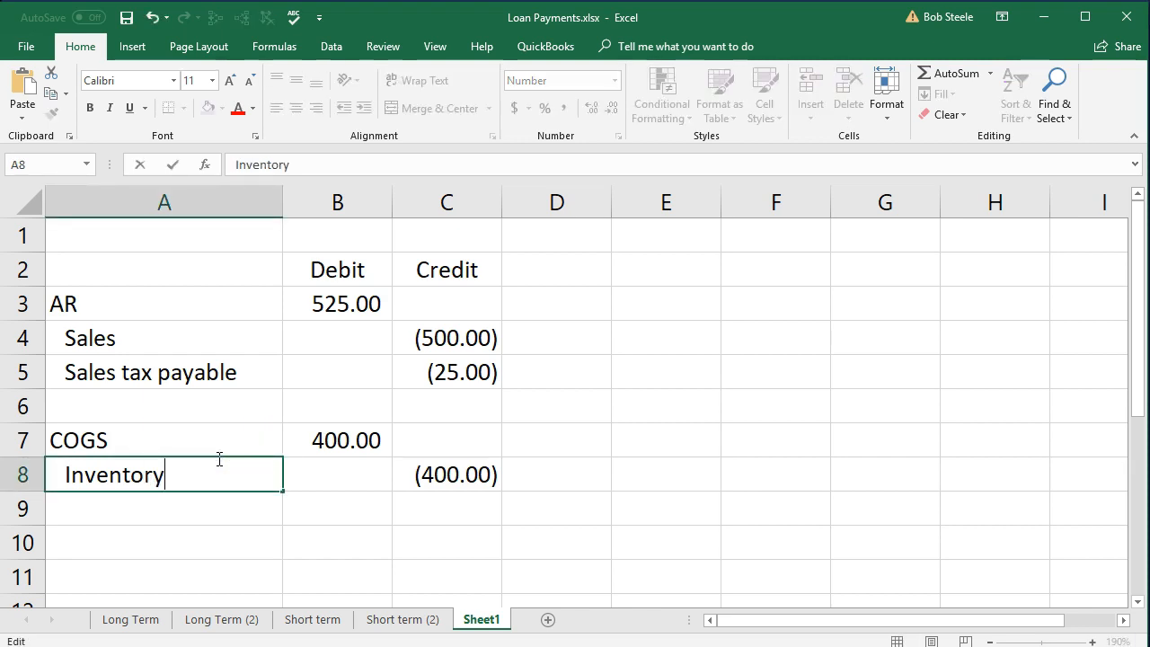
key(Return)
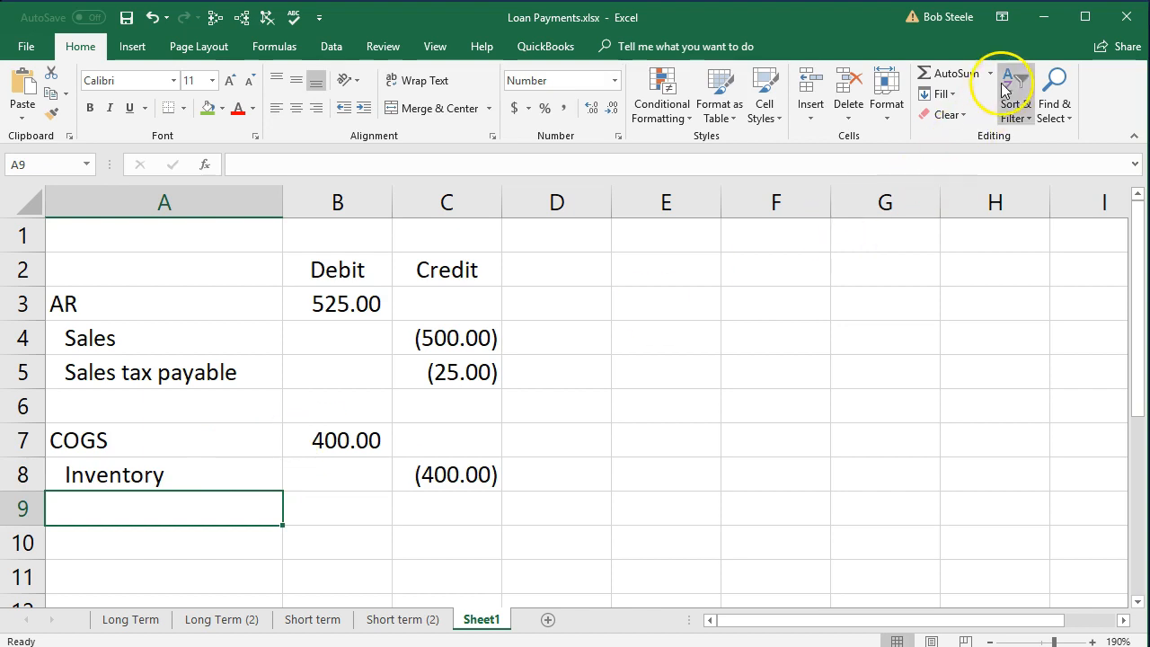
Return to QuickBooks and fill the fourth journal line with the Cost of Goods Sold account and a 400.00 debit
click(1045, 18)
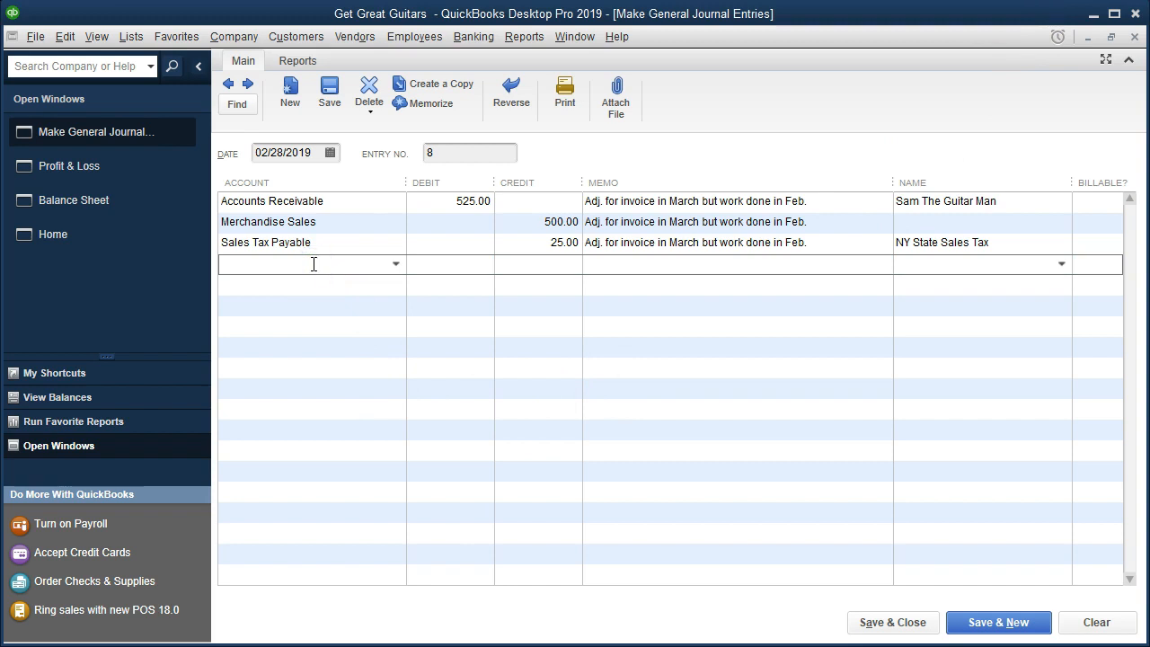
click(396, 262)
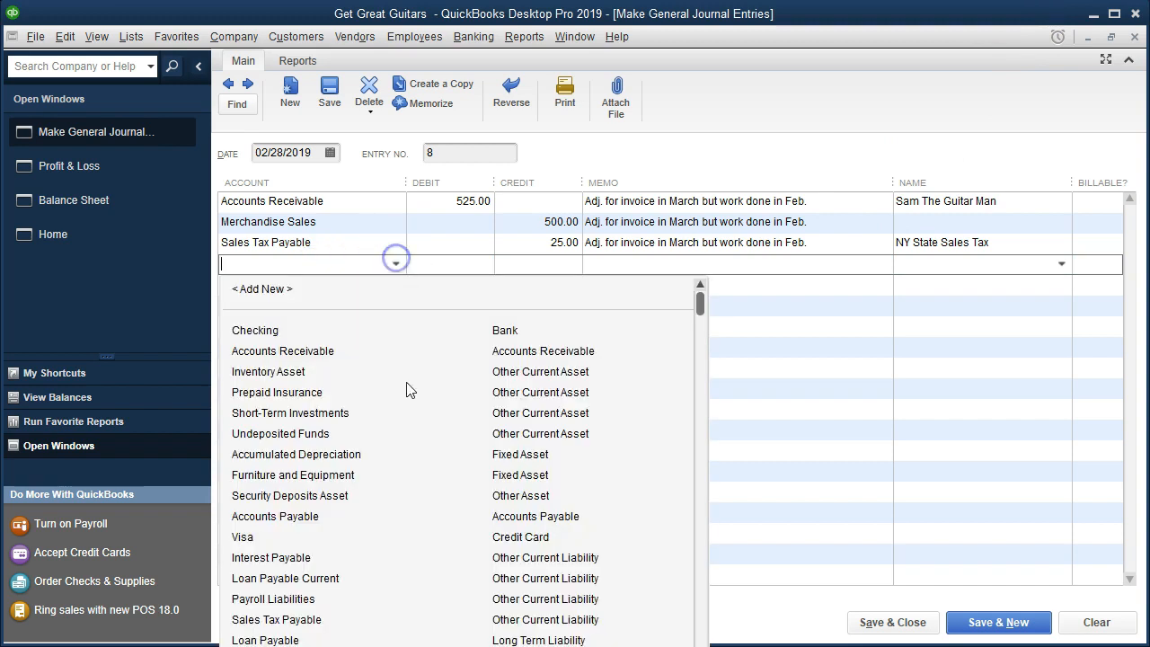
scroll(419, 500, down, 4)
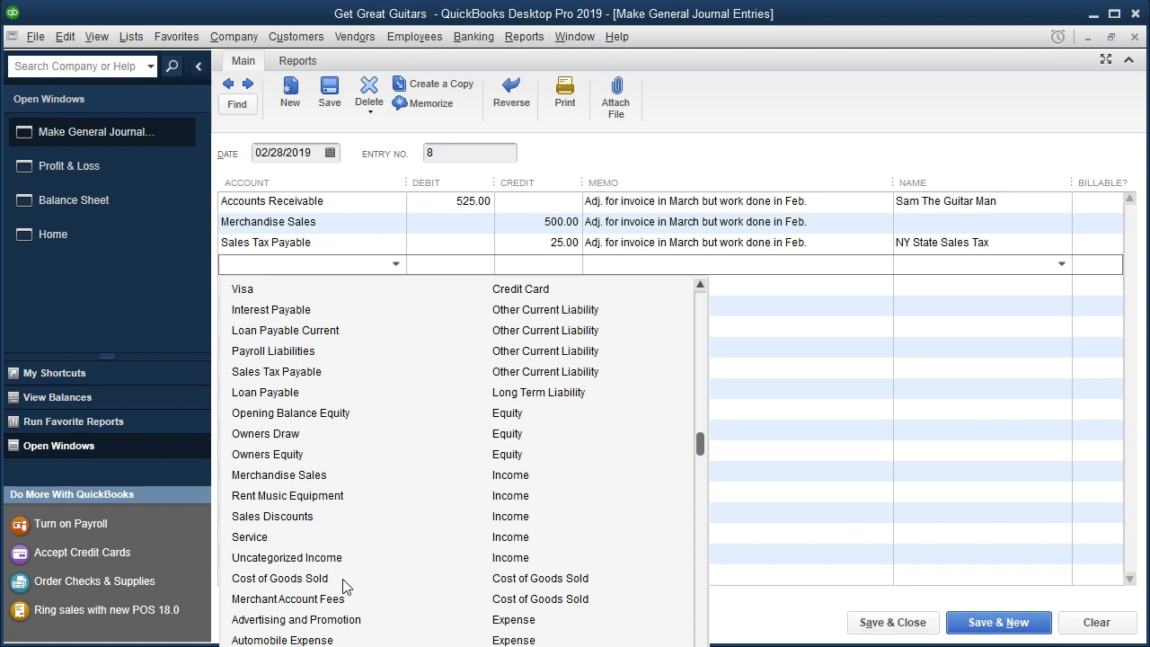
click(321, 578)
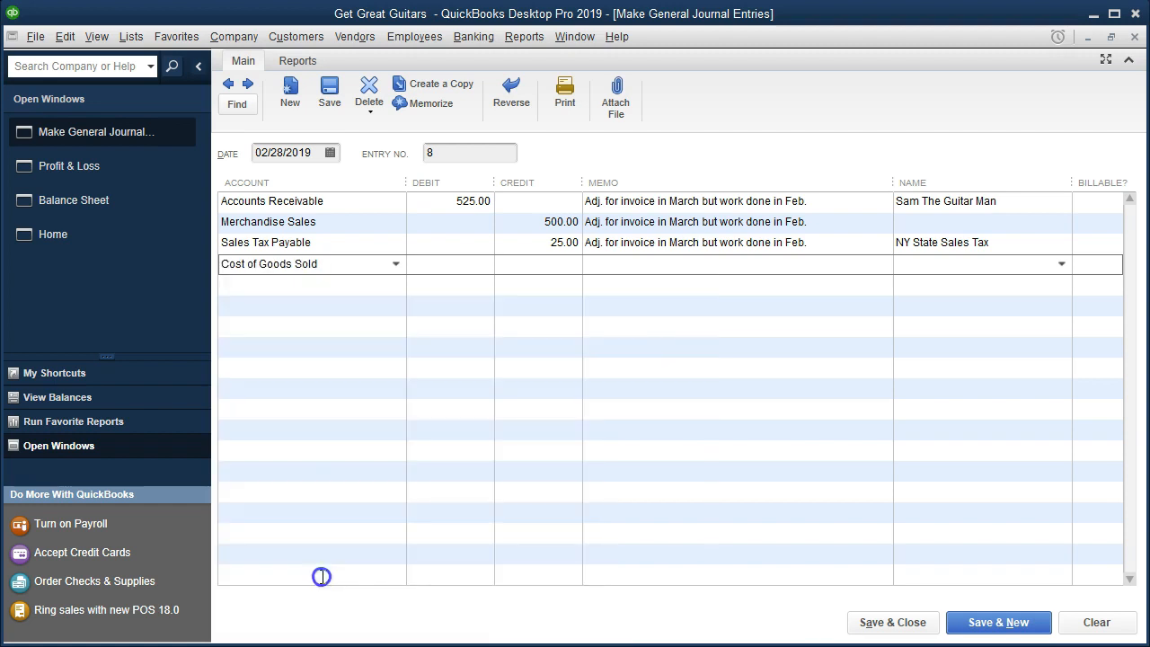
key(Tab)
click(457, 261)
text(400)
key(Tab)
Copy the memo of the Sales Tax Payable line into the Cost of Goods Sold line
click(699, 263)
click(813, 242)
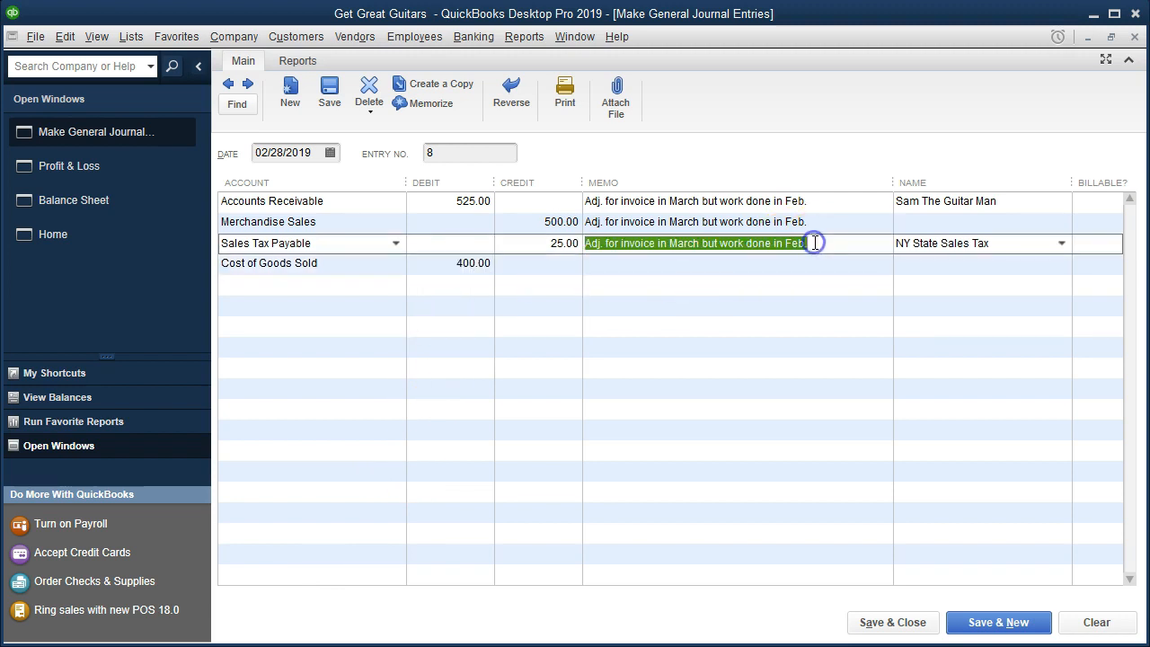
click(620, 268)
key(ctrl+v)
Assign the Inventory Asset account to the fifth journal line, keeping the 400.00 credit
click(294, 282)
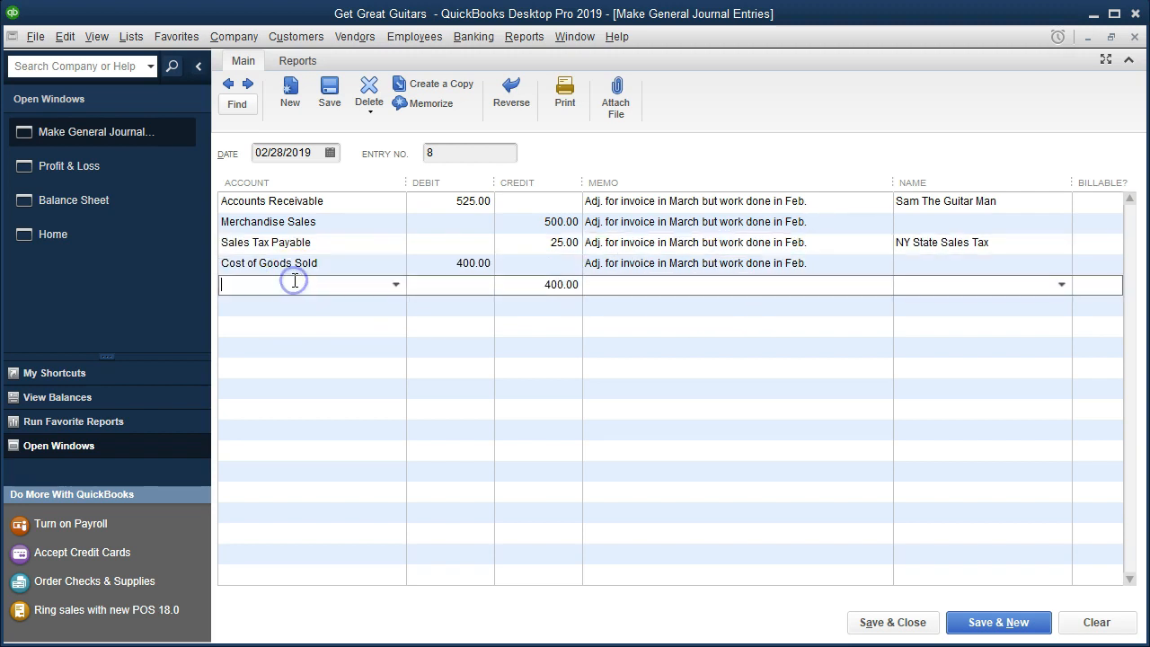
text(Inve)
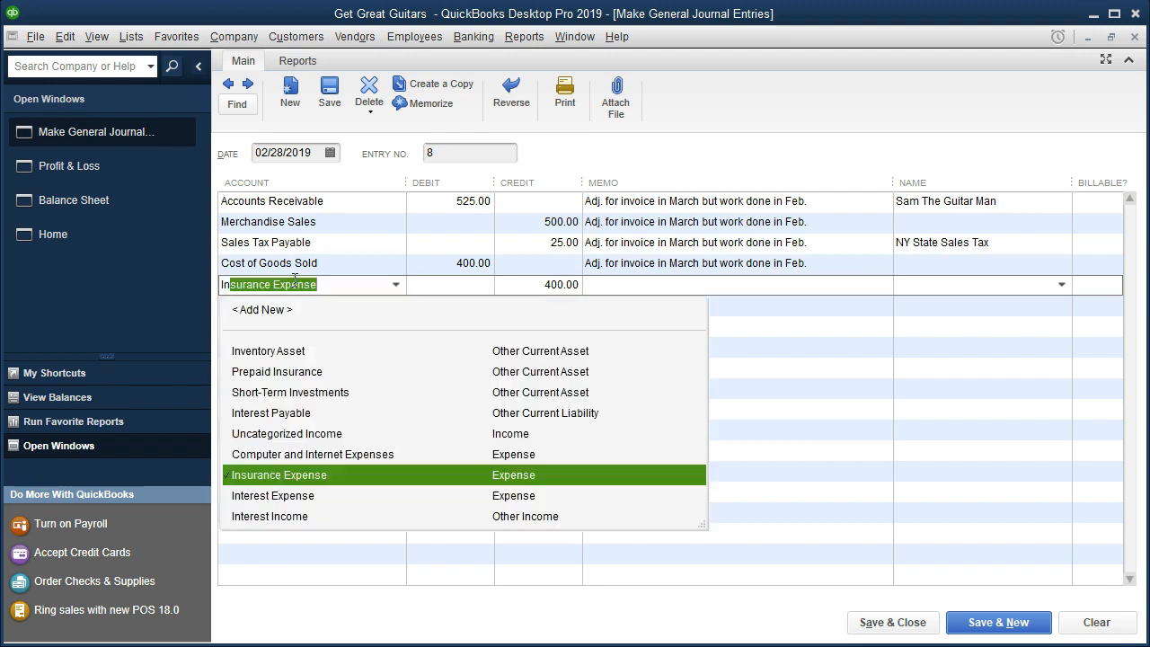
key(BackSpace)
key(BackSpace)
key(BackSpace)
key(BackSpace)
key(BackSpace)
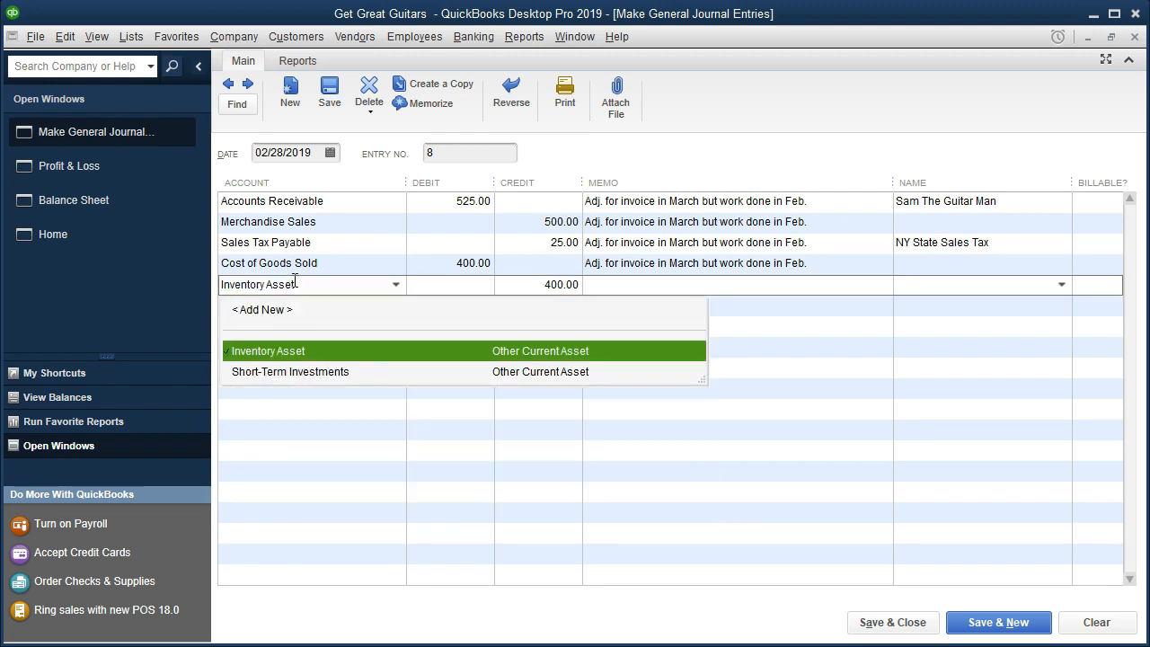
click(395, 285)
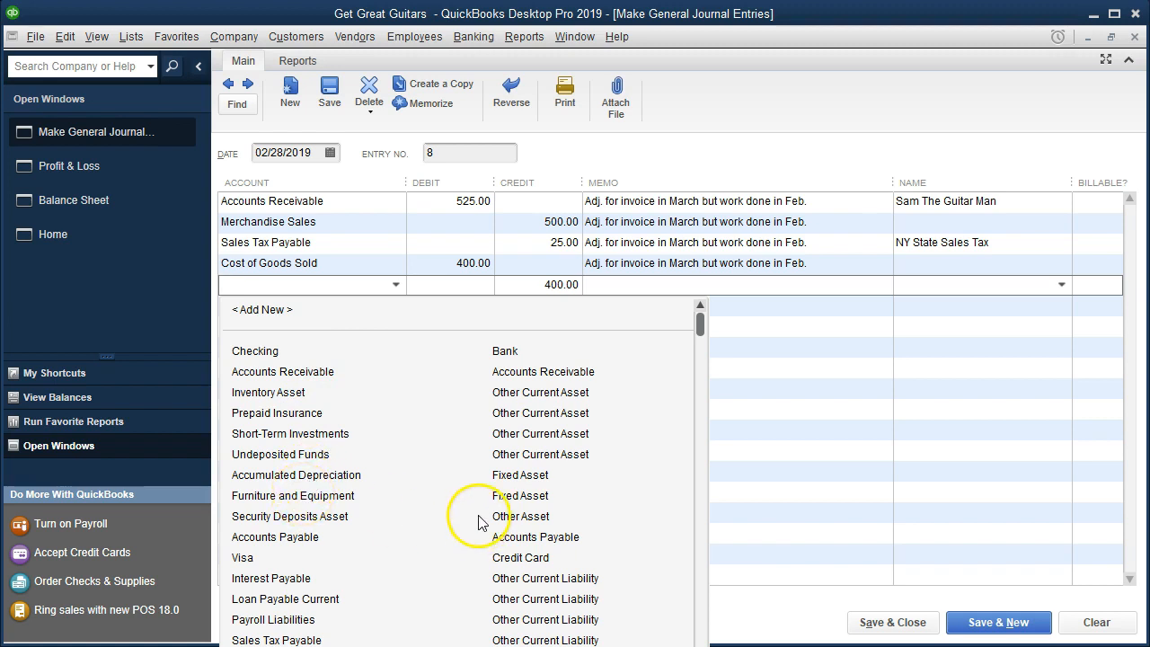
text(Merchandise Sales)
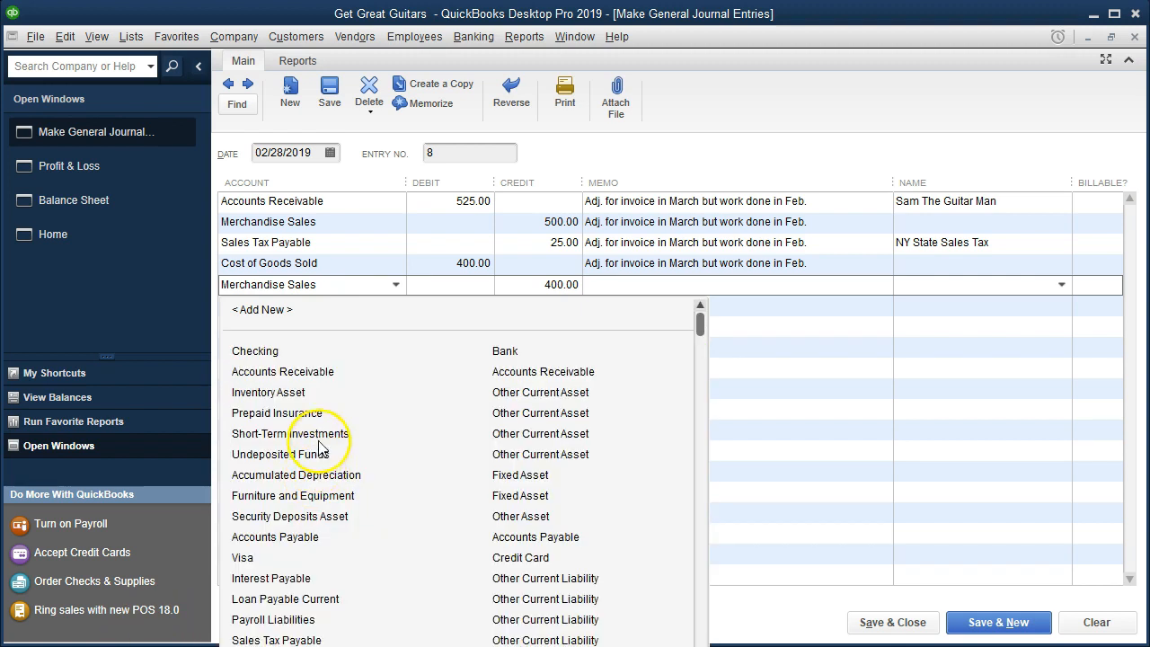
click(299, 396)
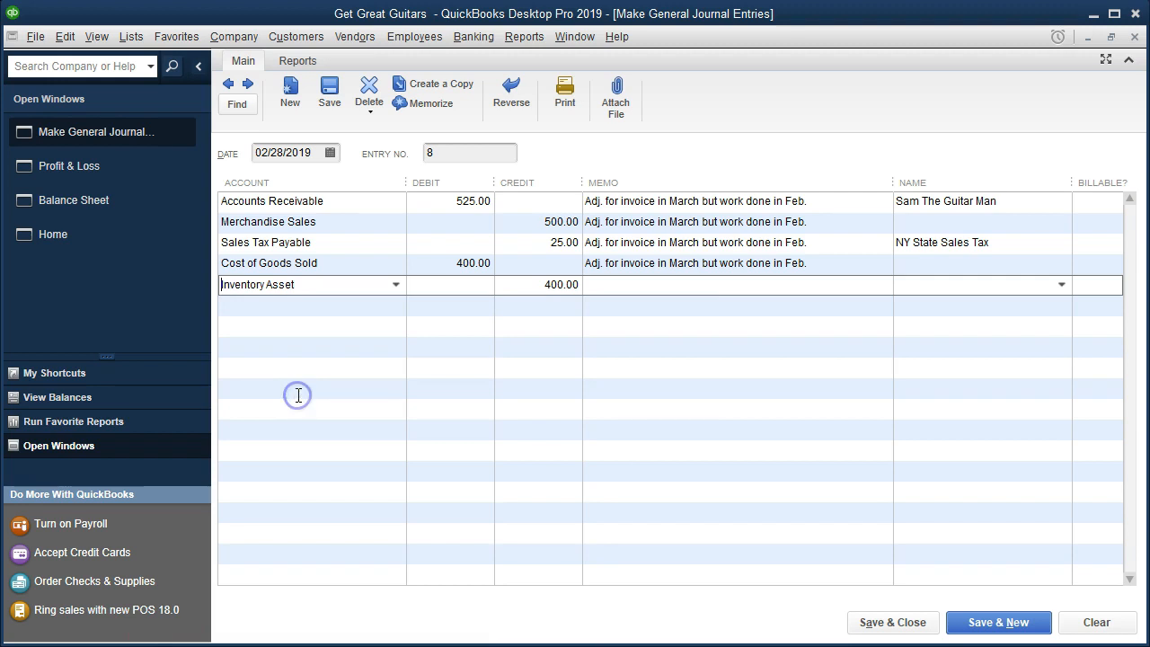
Give the Inventory Asset line the same memo as the Cost of Goods Sold line
key(Tab)
key(Tab)
key(Tab)
click(814, 264)
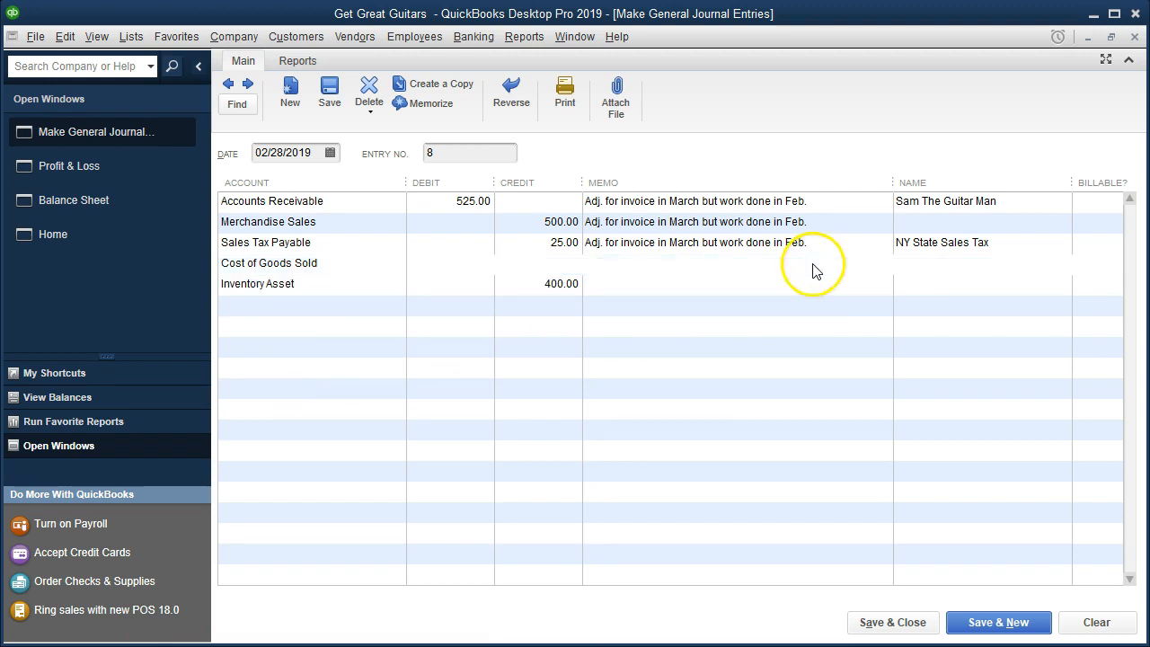
click(670, 287)
key(Tab)
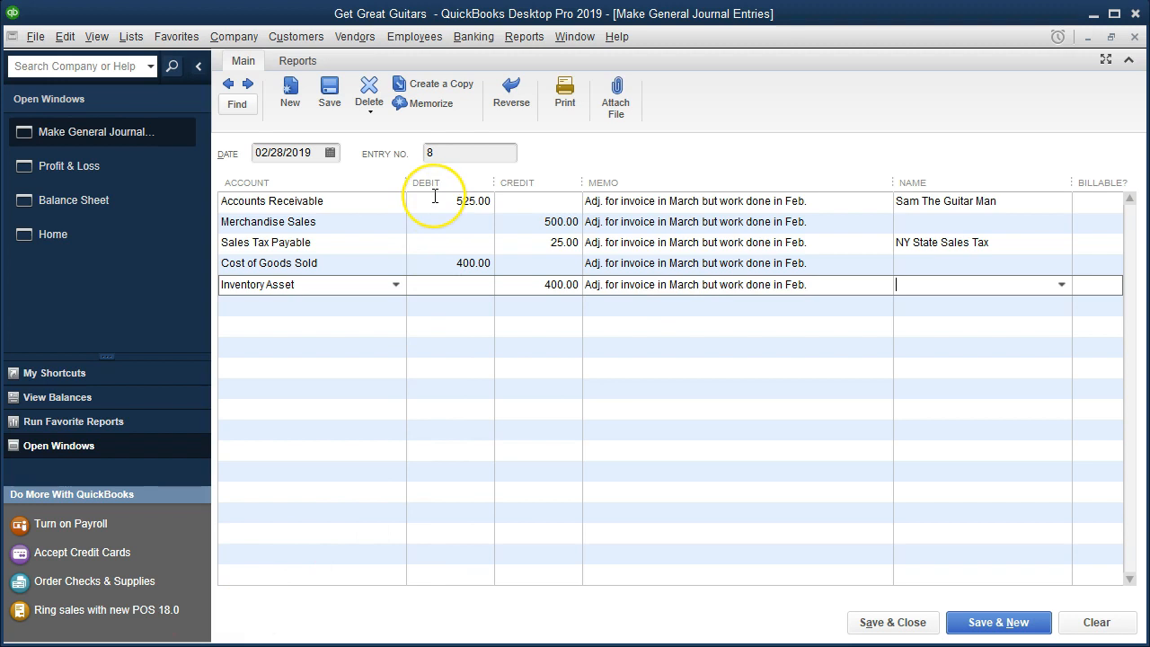
Check the amounts and names on the journal lines, and save and close the entry
click(504, 221)
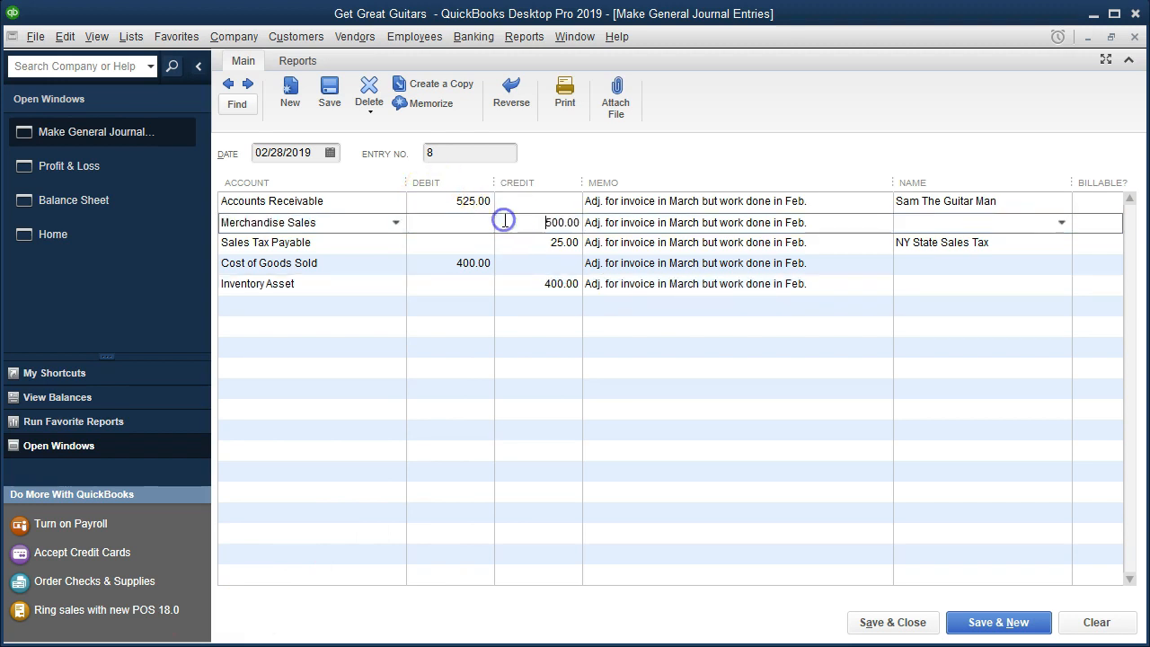
click(513, 242)
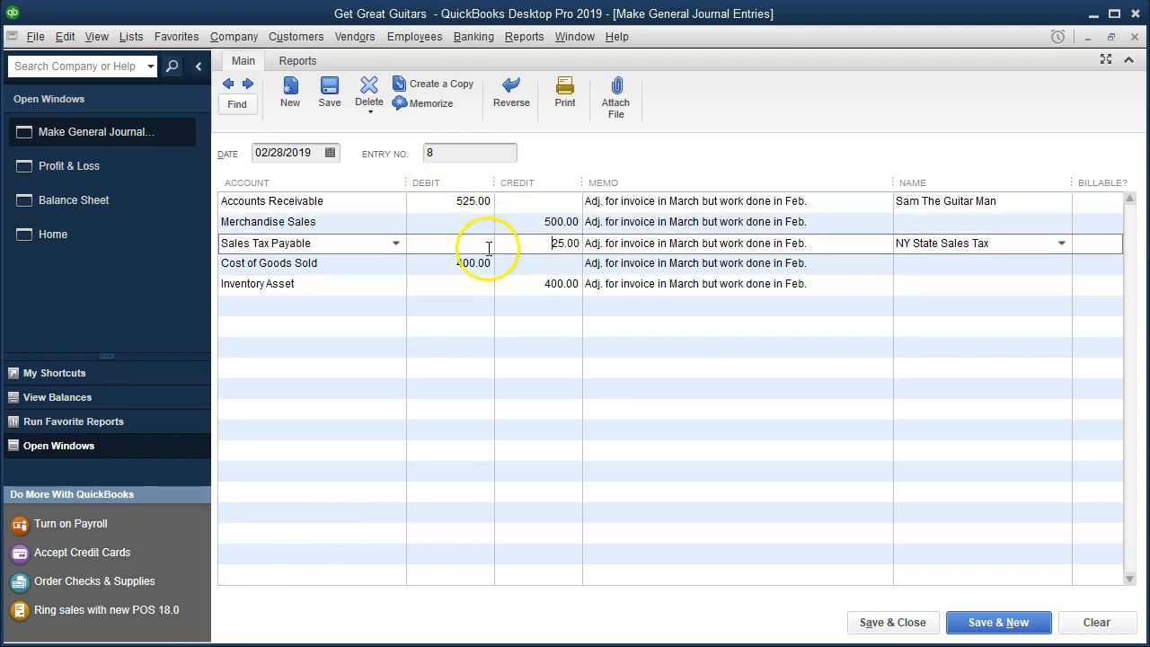
click(444, 261)
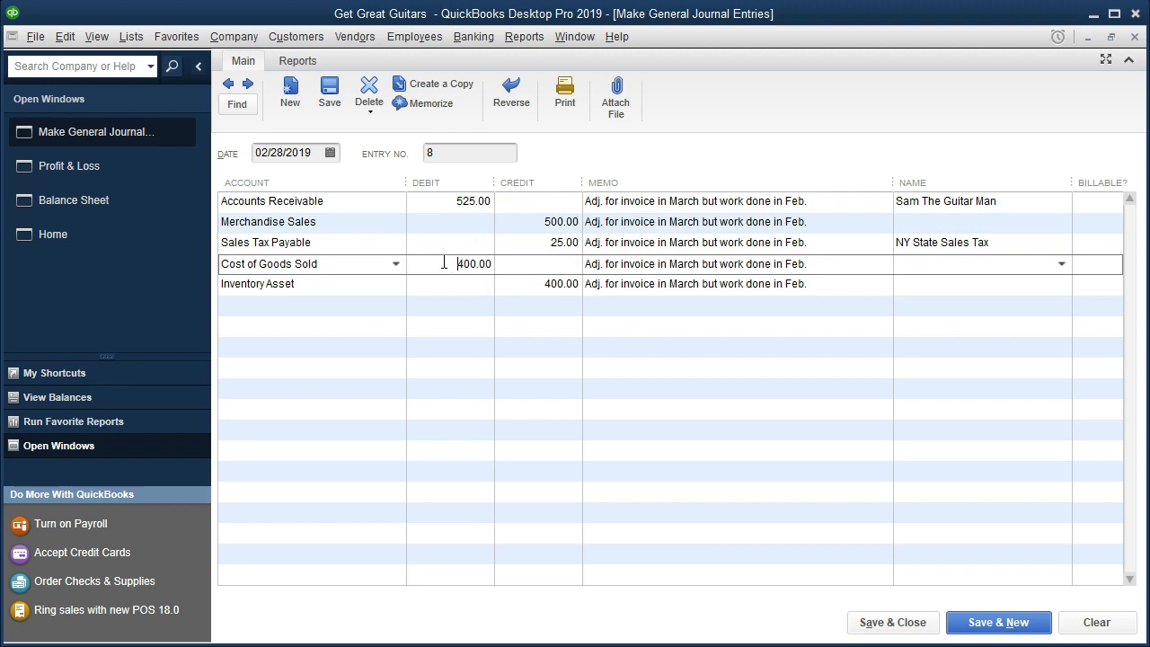
click(526, 286)
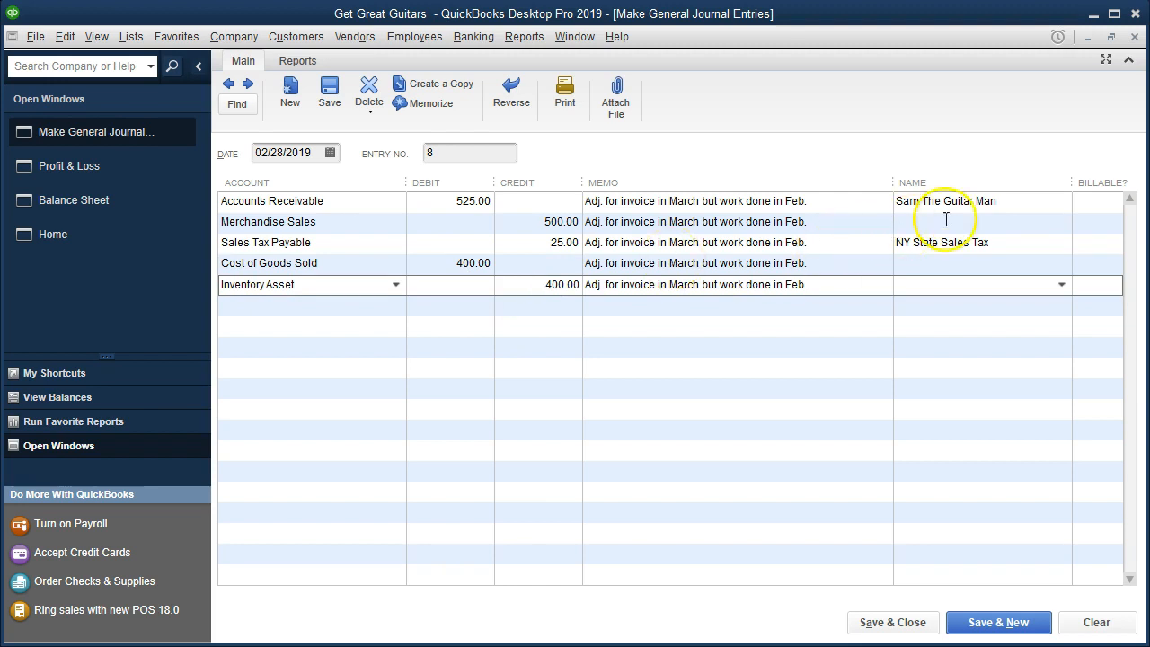
click(1010, 201)
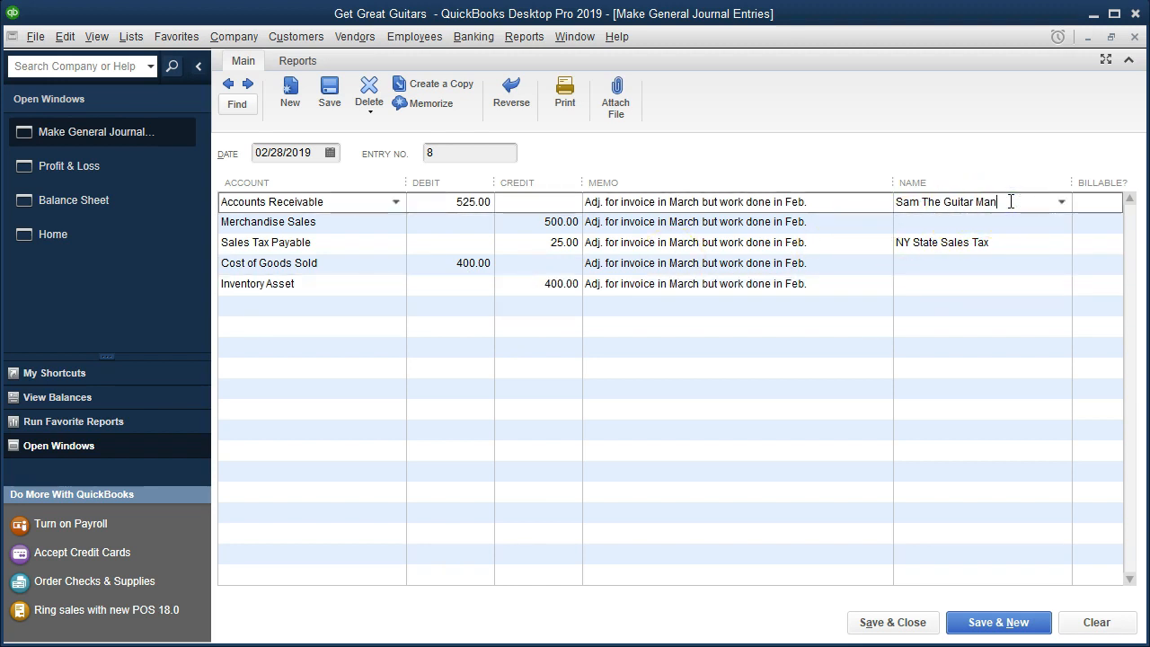
click(1010, 244)
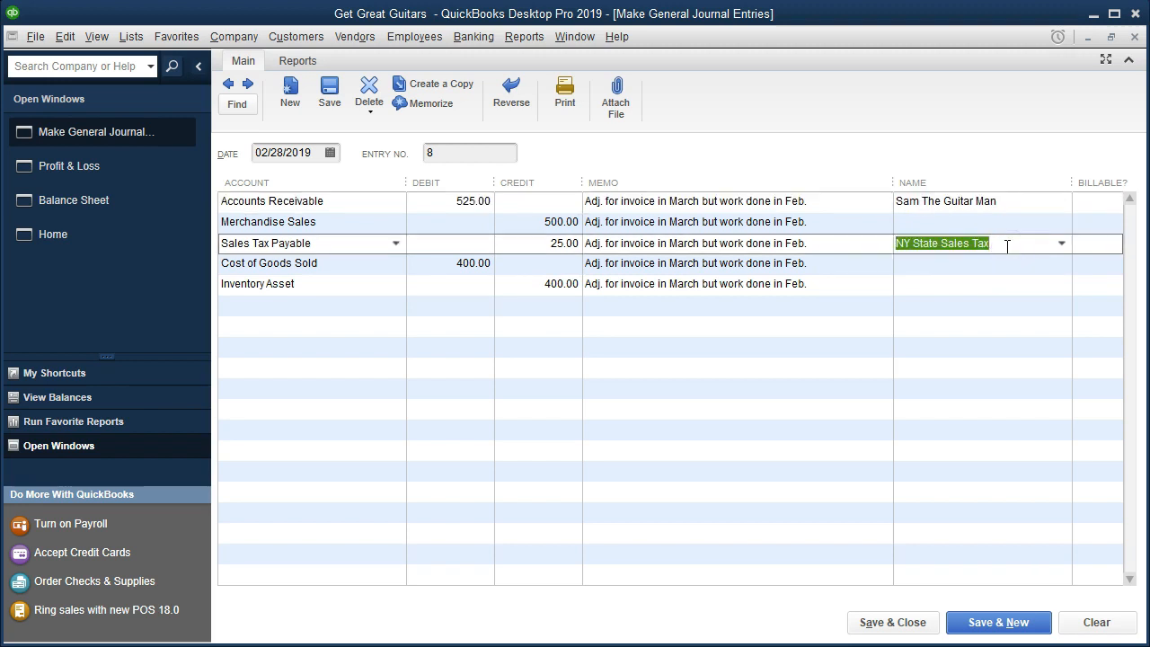
click(981, 280)
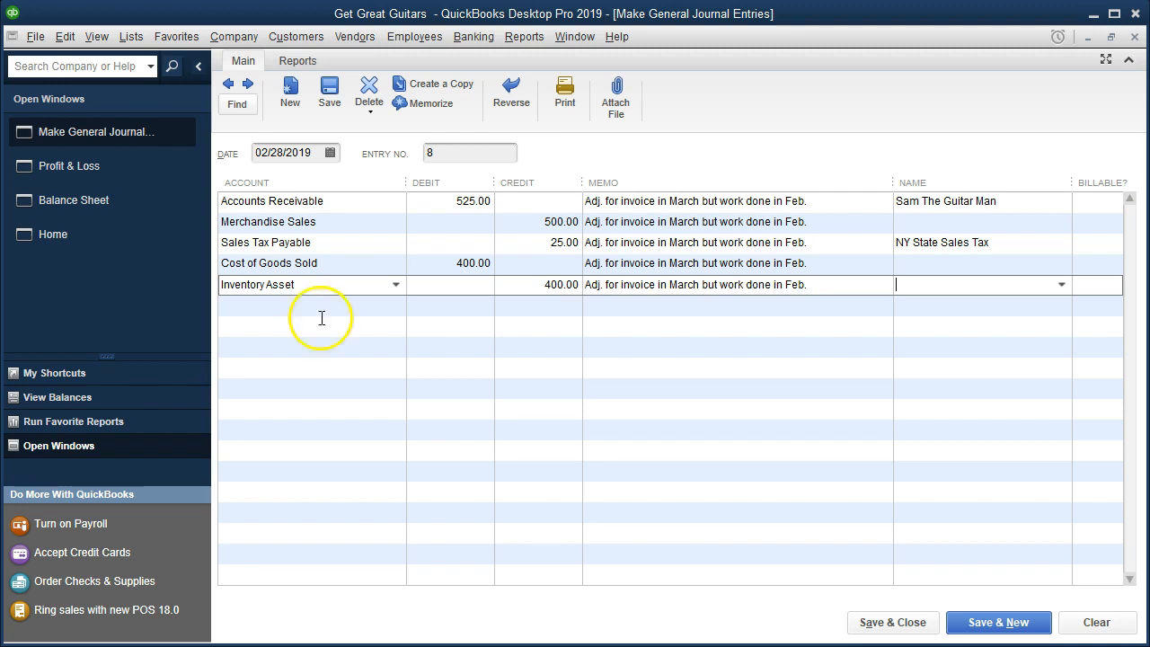
click(871, 626)
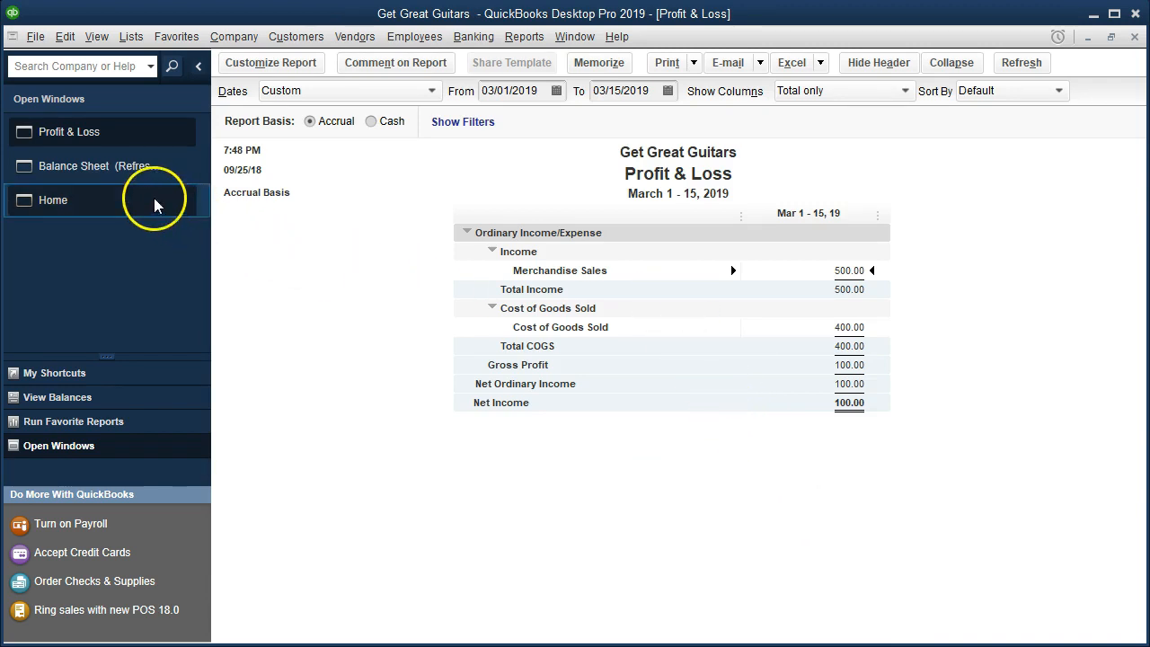
Open the Balance Sheet report and examine the transactions behind its Accounts Receivable balance
click(115, 169)
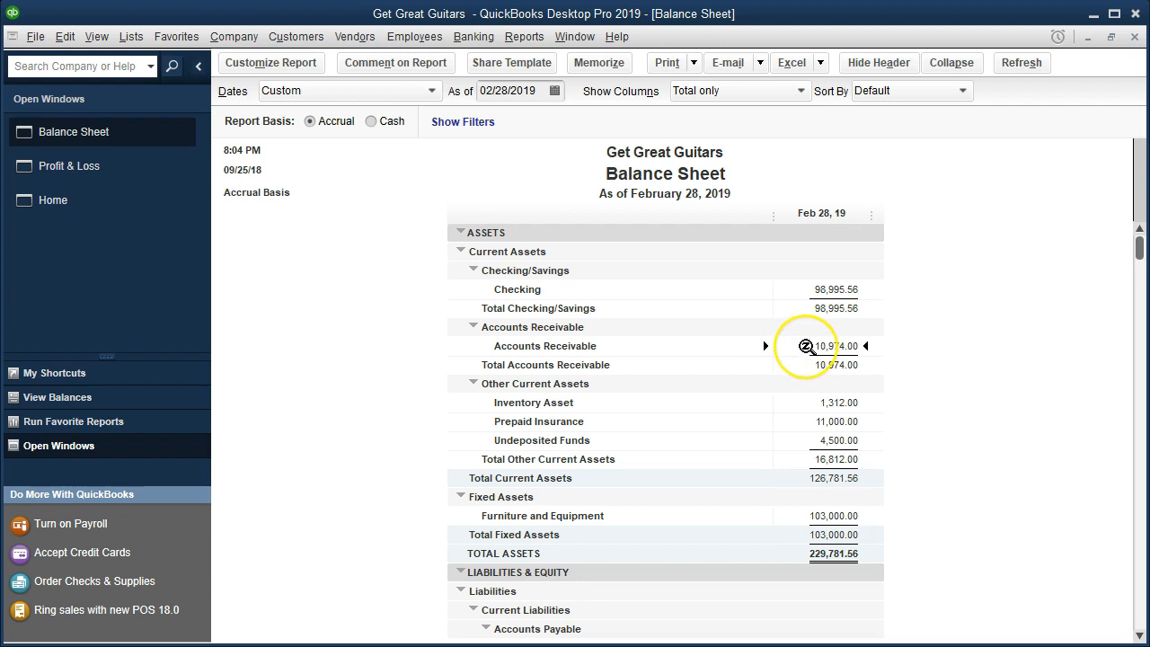
double_click(806, 347)
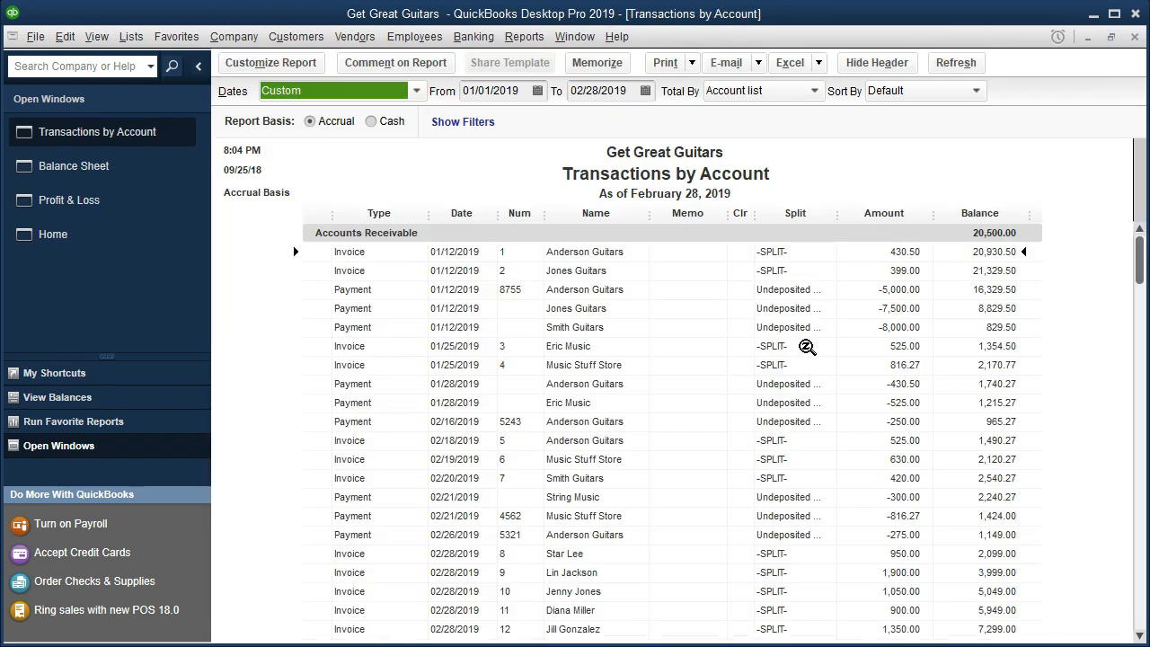
scroll(807, 344, down, 3)
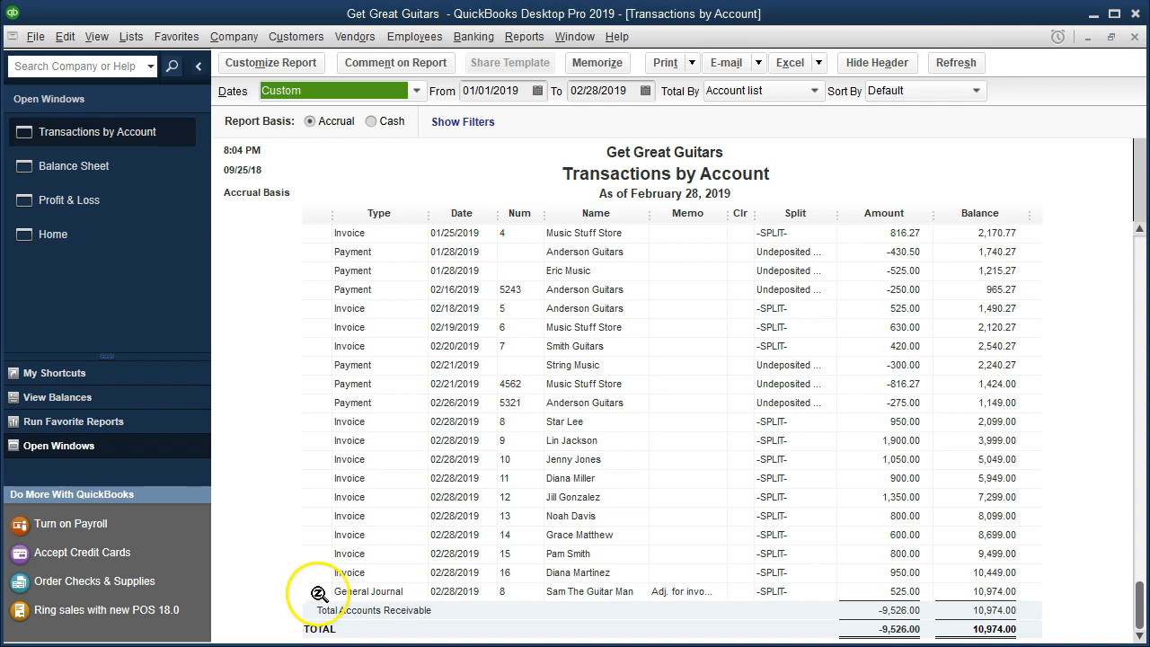
Trace the General Journal line through the customer's receivables register to its journal entry, and return to the Balance Sheet
double_click(859, 593)
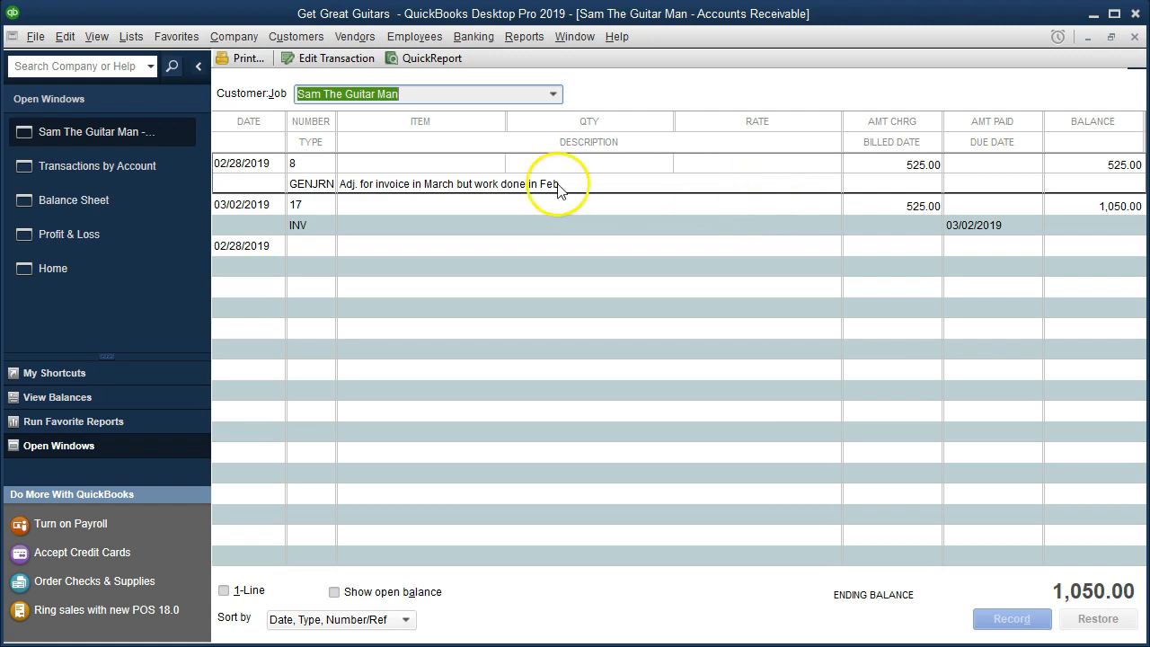
double_click(324, 191)
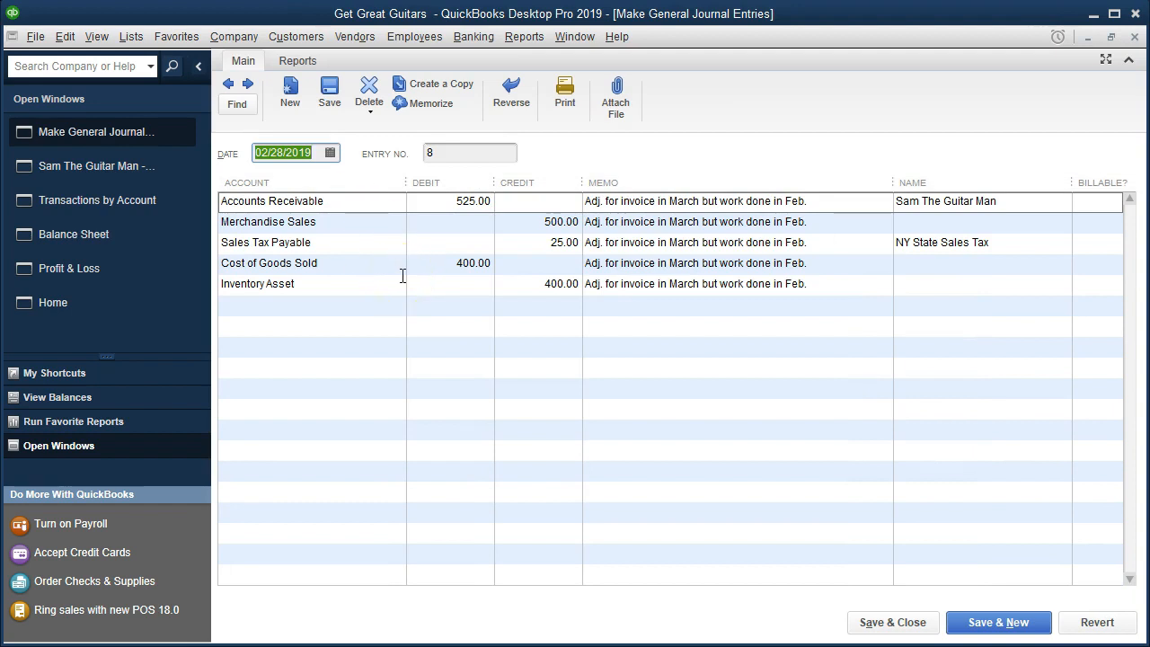
click(1135, 36)
click(1136, 37)
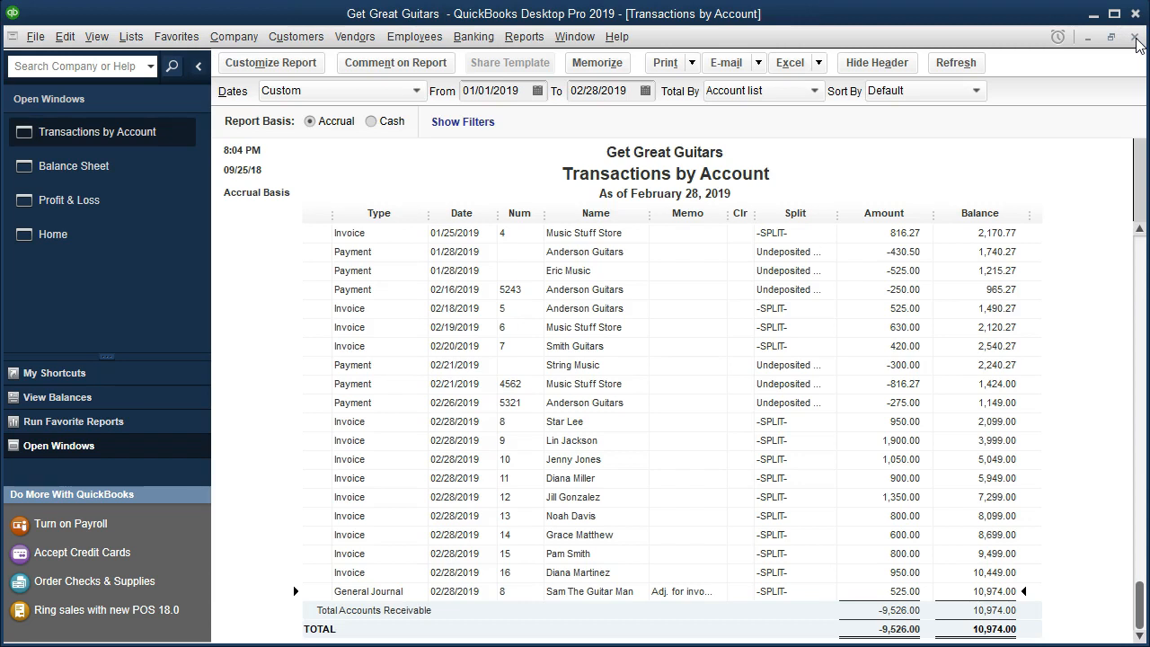
click(1135, 37)
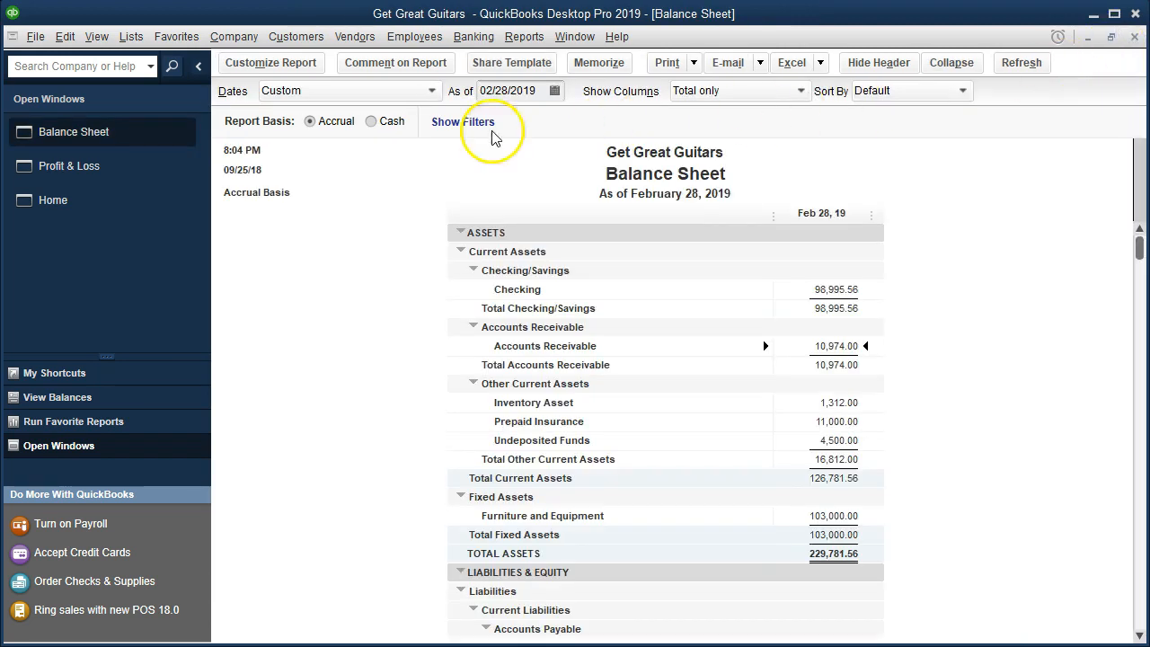
Set the Profit & Loss report's date range from 01/01/2019 to 02/28/2019
click(146, 167)
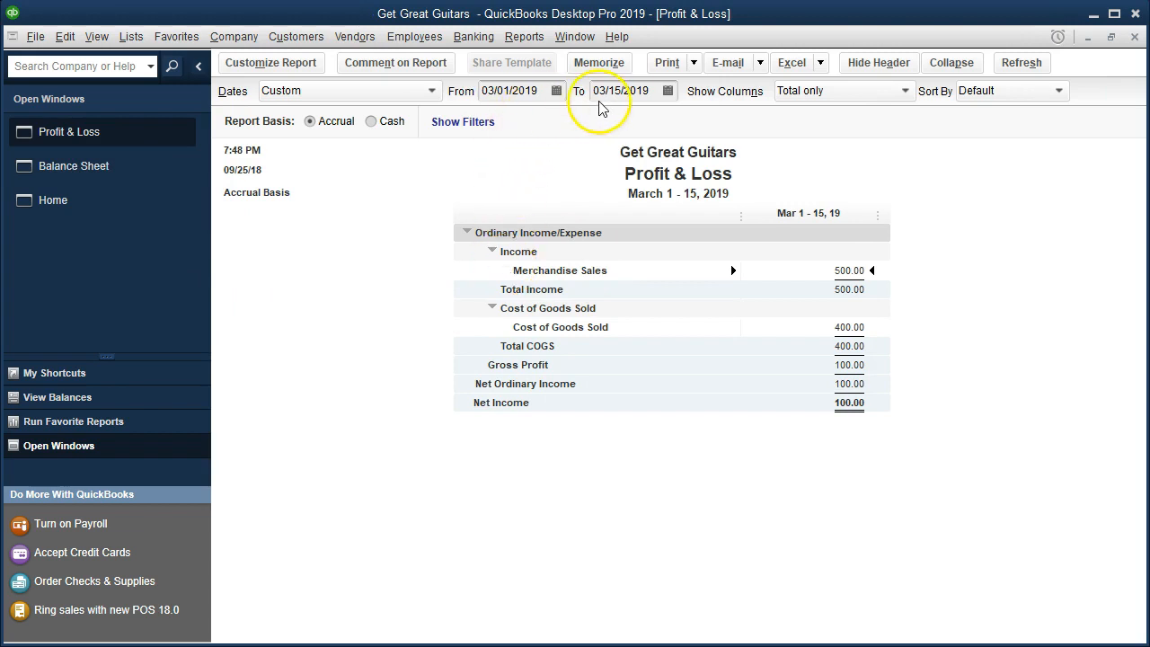
click(516, 91)
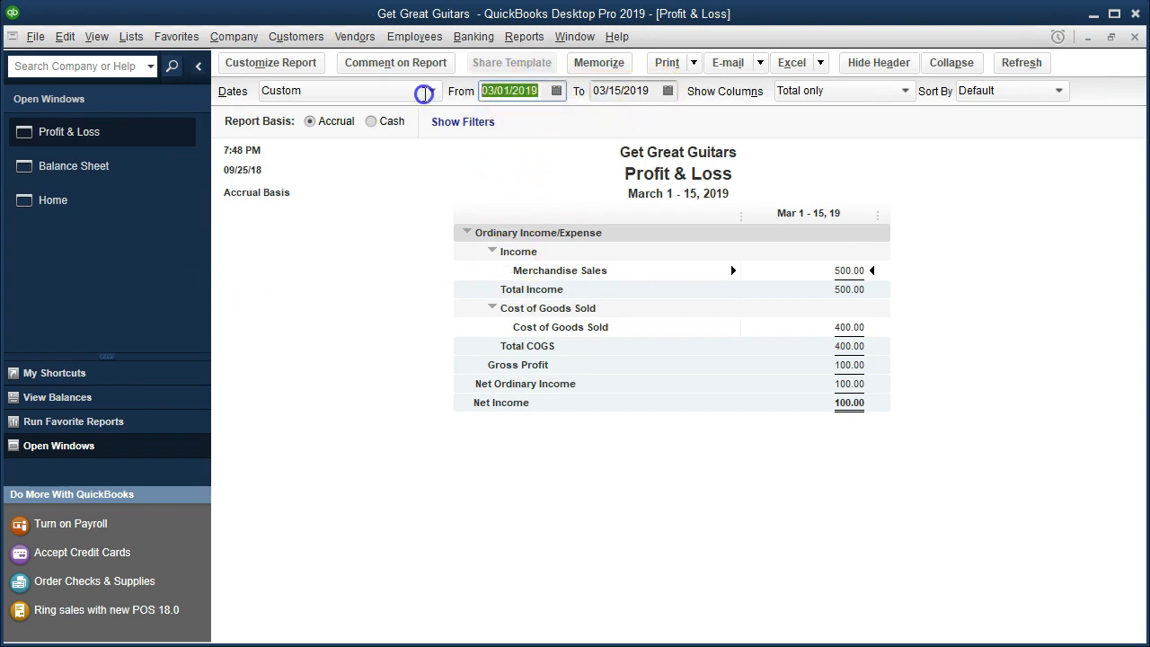
text(01/01/19)
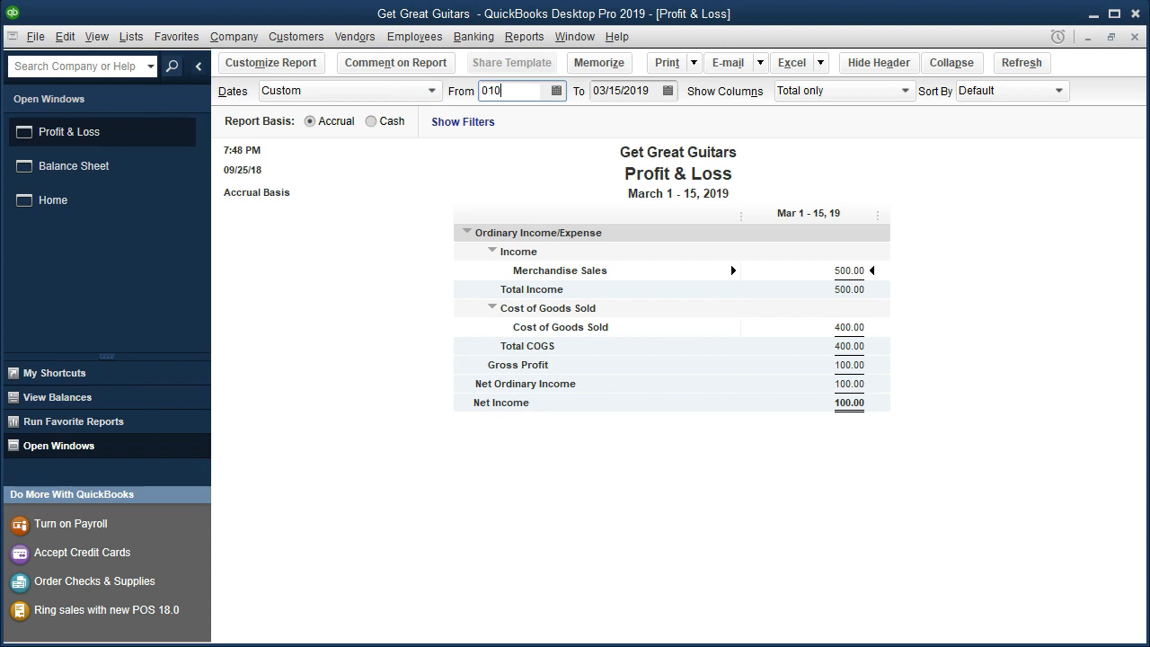
key(Tab)
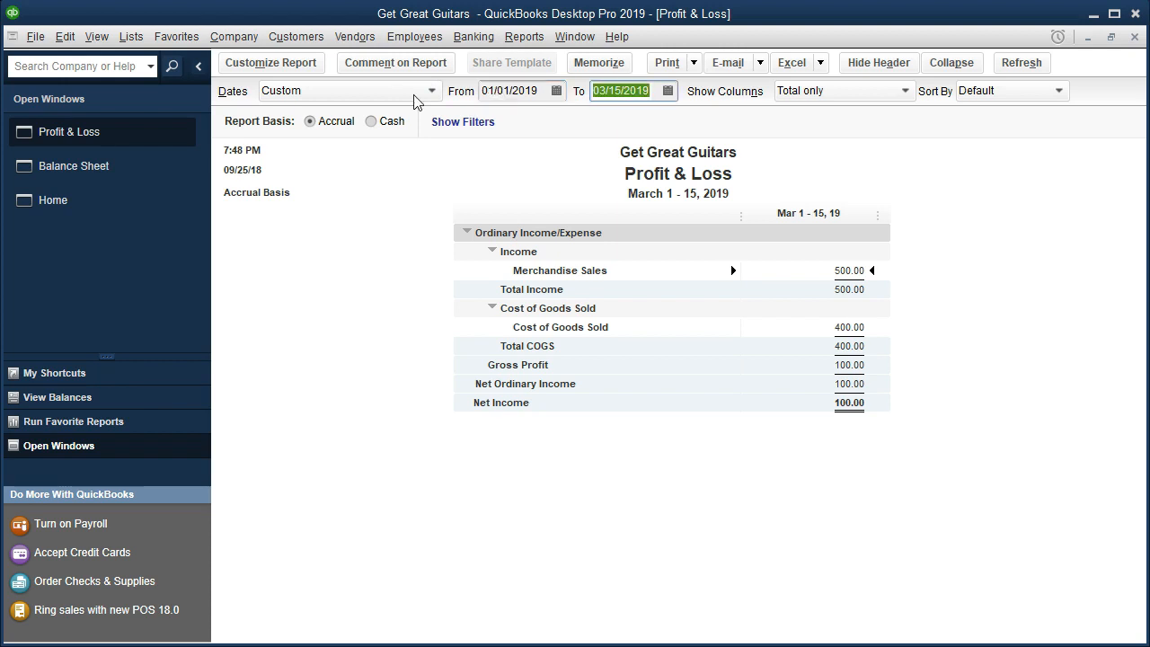
text(02/28/19)
key(Tab)
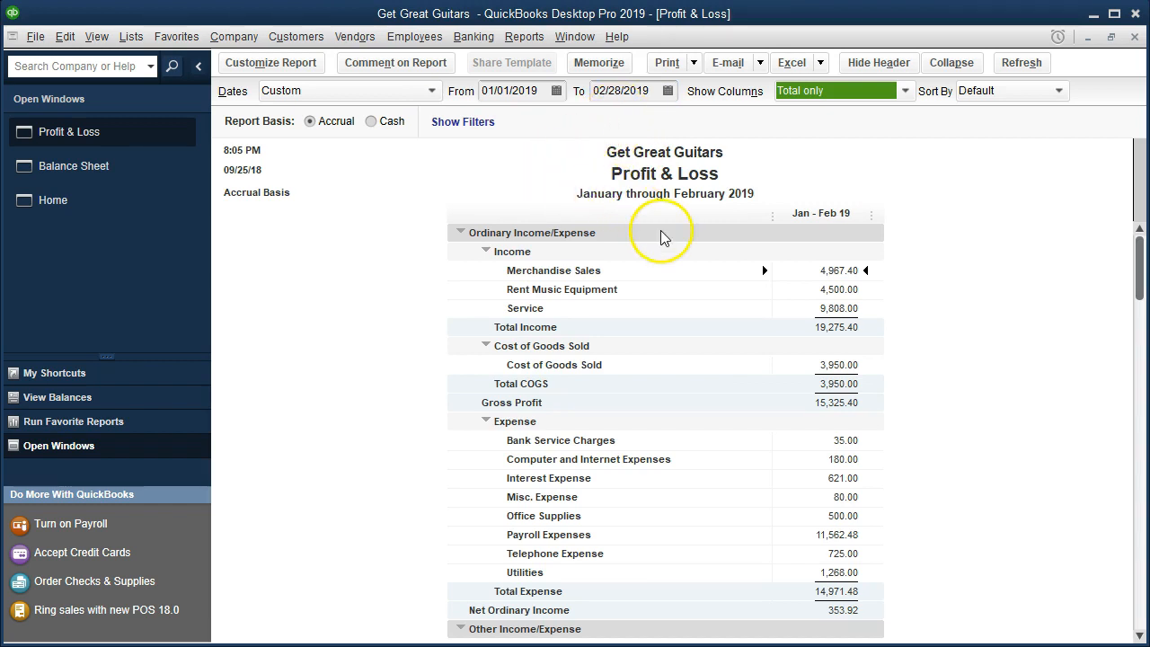
Trace Merchandise Sales on the Profit & Loss through its General Journal line to the source journal entry, and return to the report
click(807, 266)
click(811, 271)
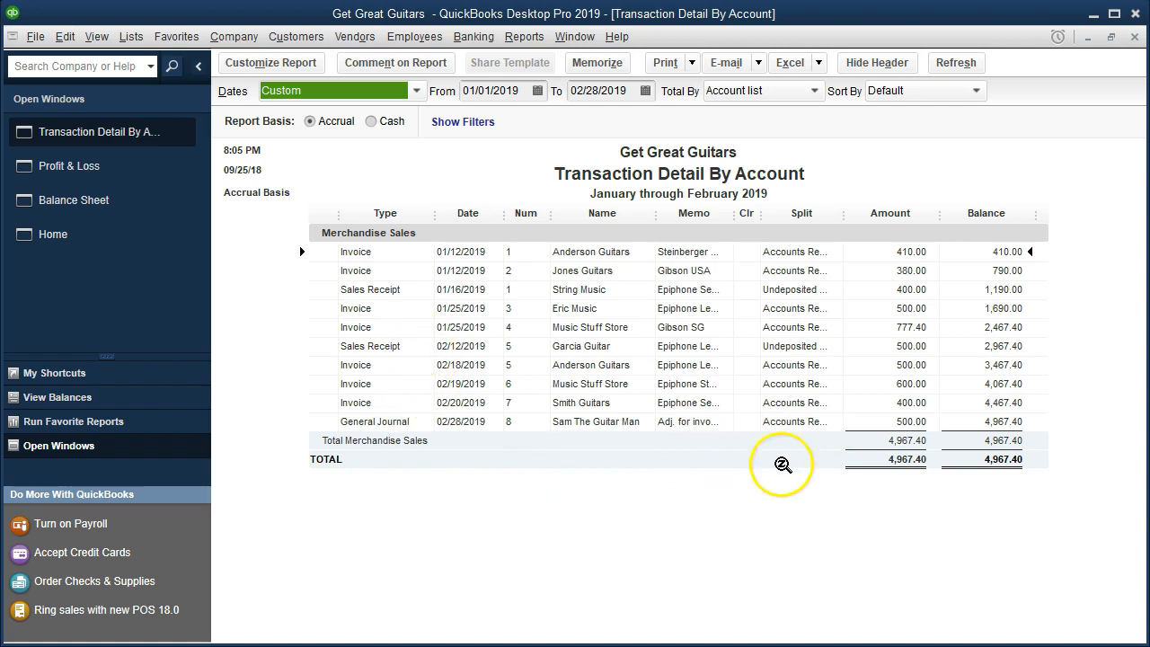
double_click(868, 422)
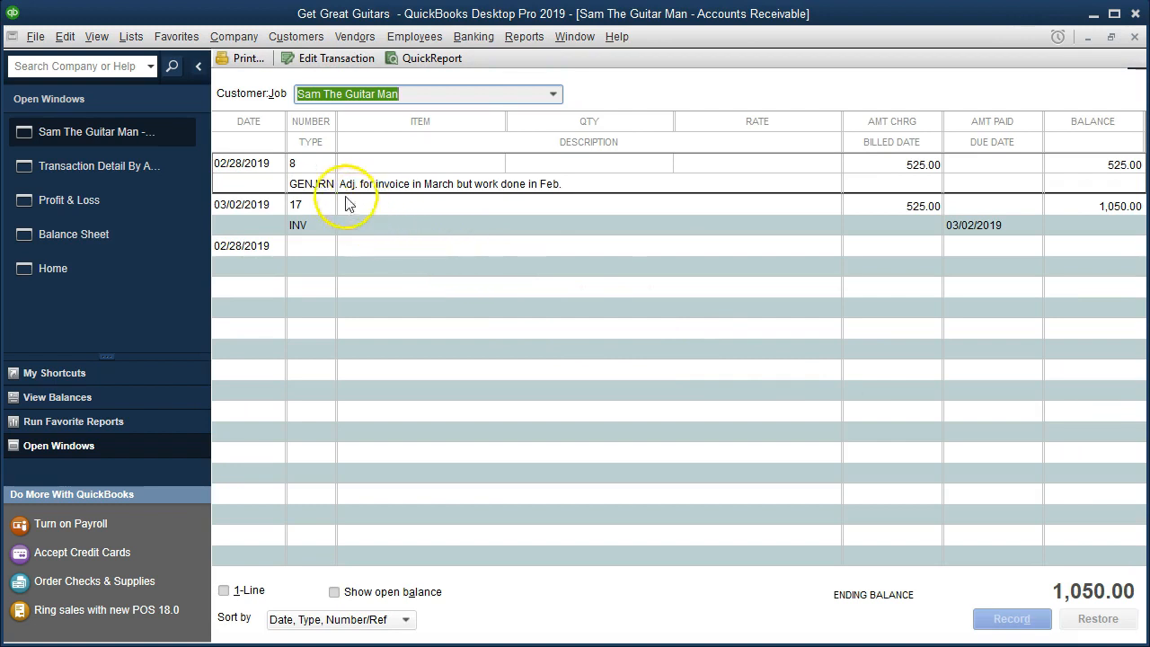
double_click(322, 186)
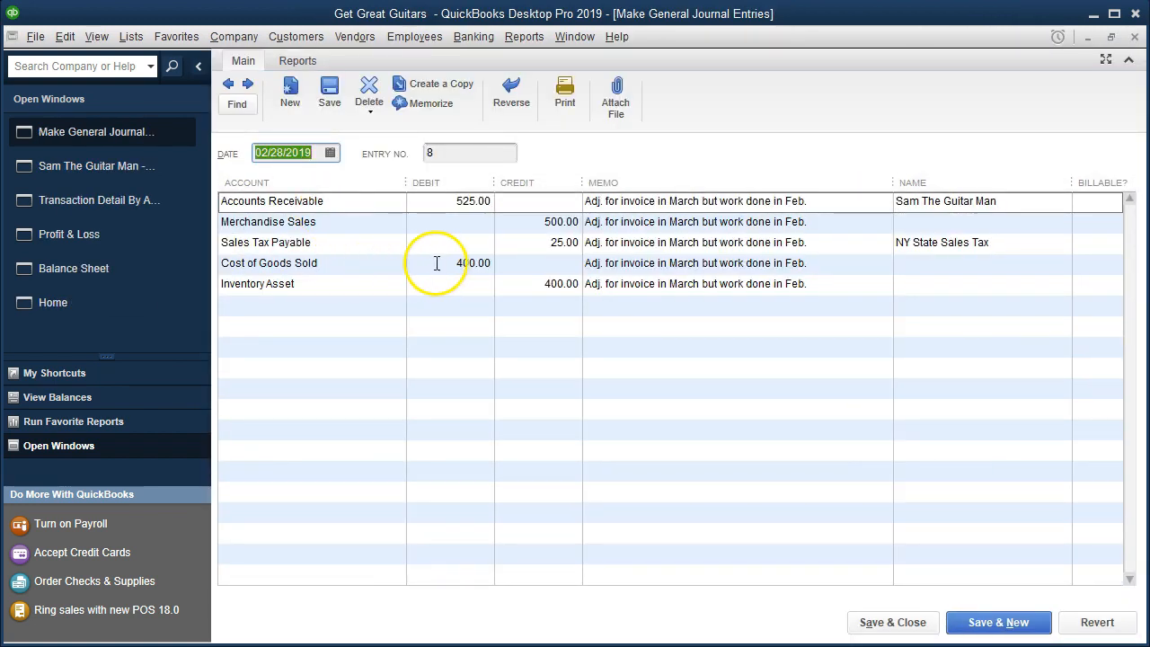
click(1134, 37)
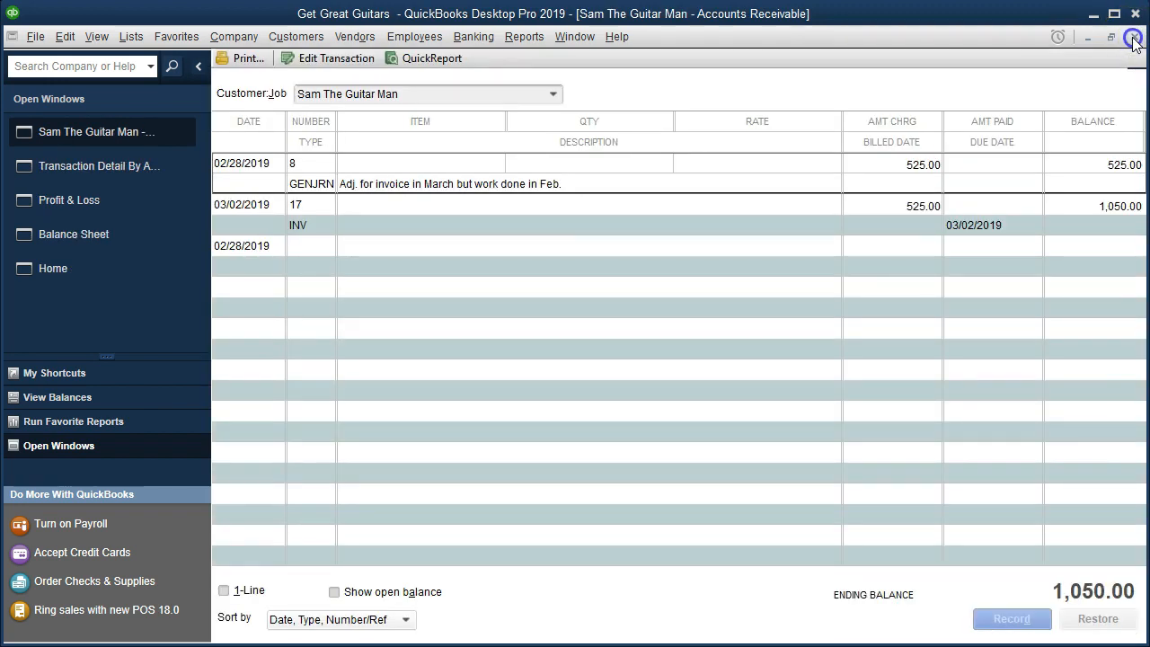
click(1135, 37)
click(1135, 37)
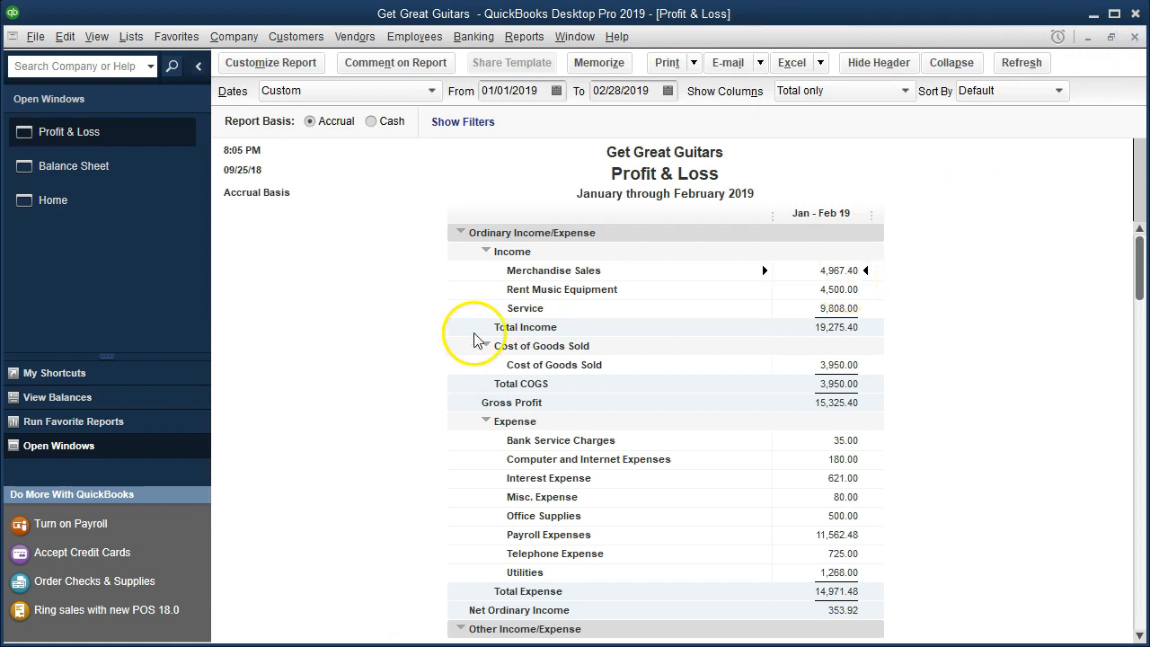
Trace Sales Tax Payable on the Balance Sheet through its General Journal line to the source journal entry, and return to the report
click(94, 175)
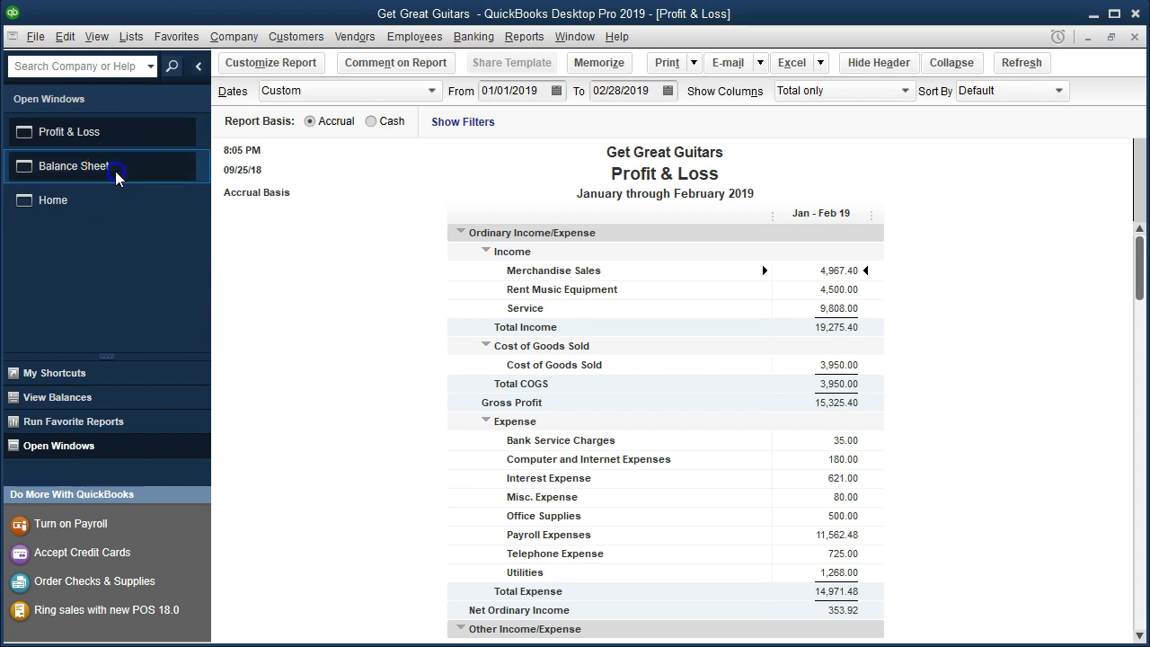
scroll(454, 388, down, 1)
scroll(454, 388, down, 5)
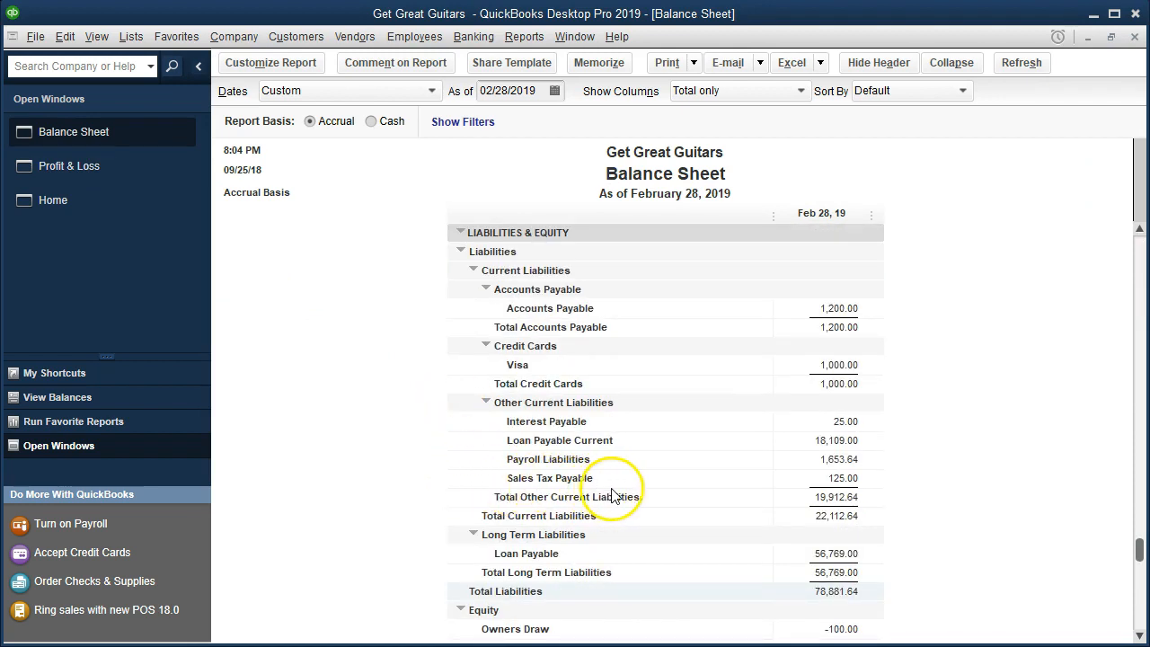
double_click(813, 479)
scroll(813, 479, down, 2)
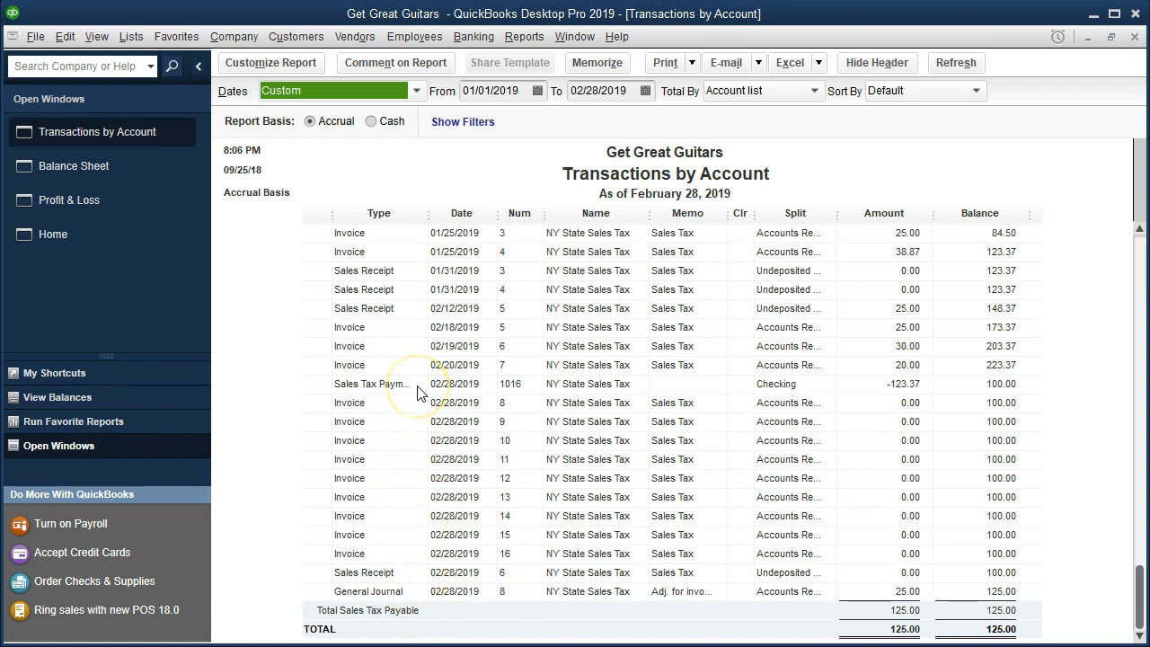
double_click(908, 591)
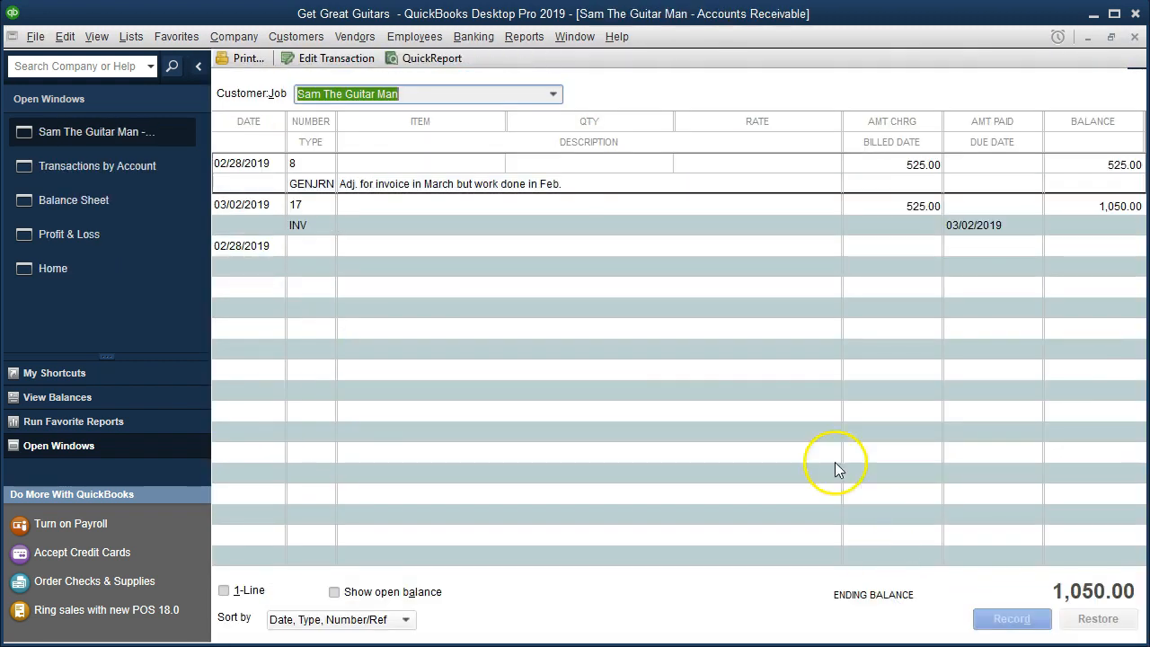
double_click(308, 184)
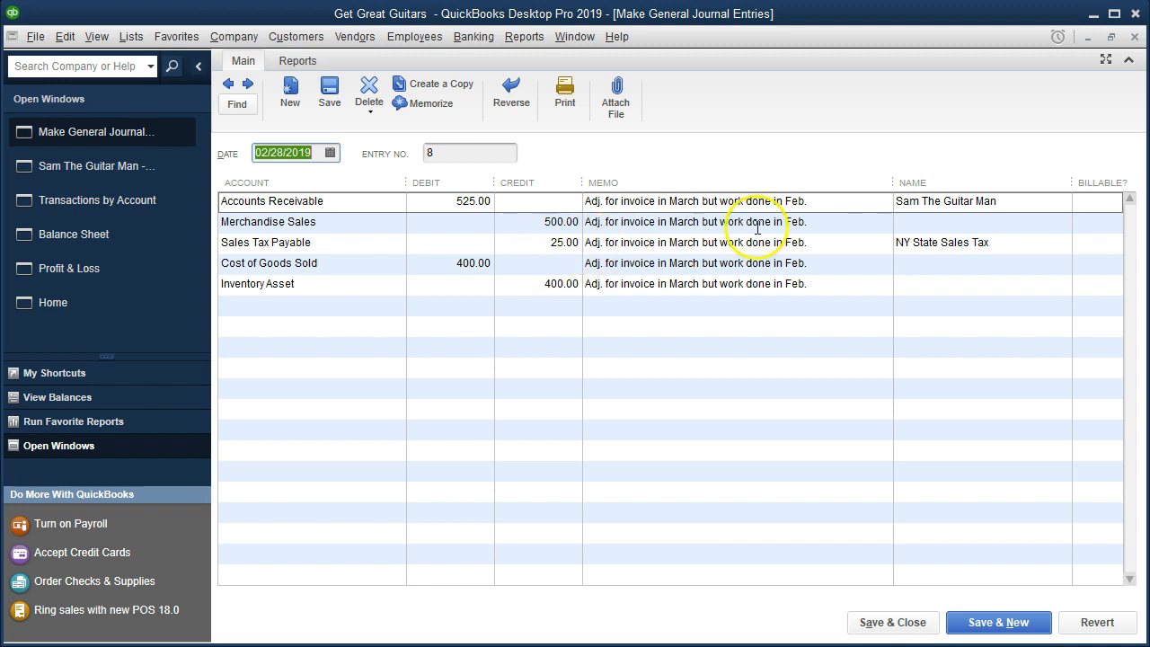
click(1135, 38)
click(1136, 37)
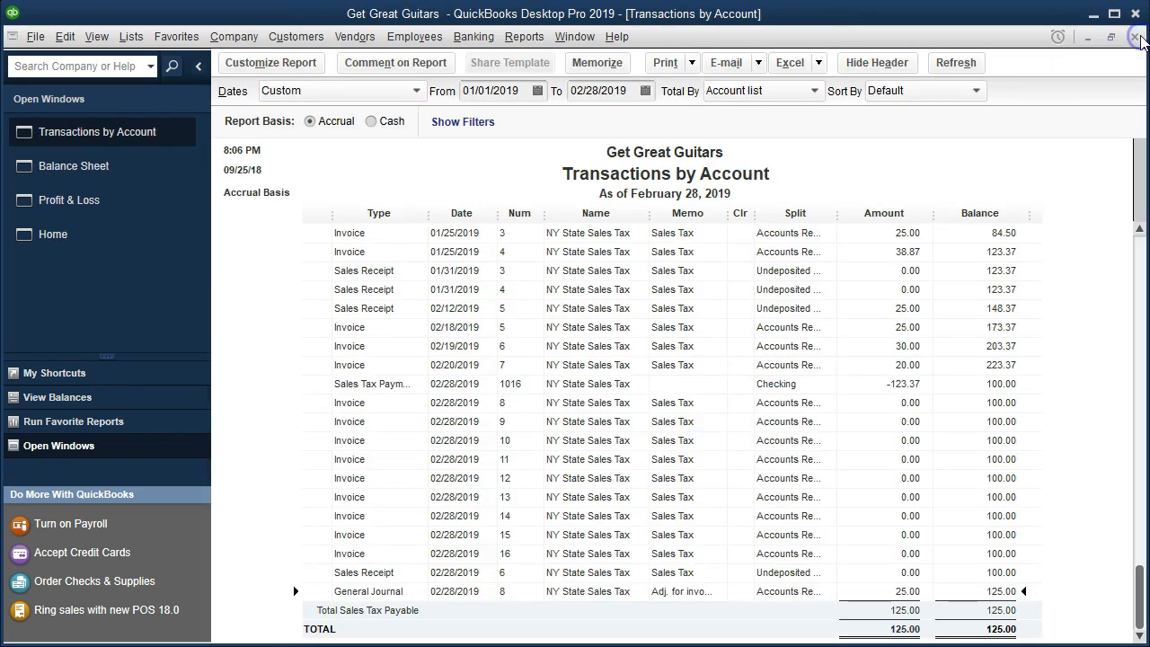
click(1136, 37)
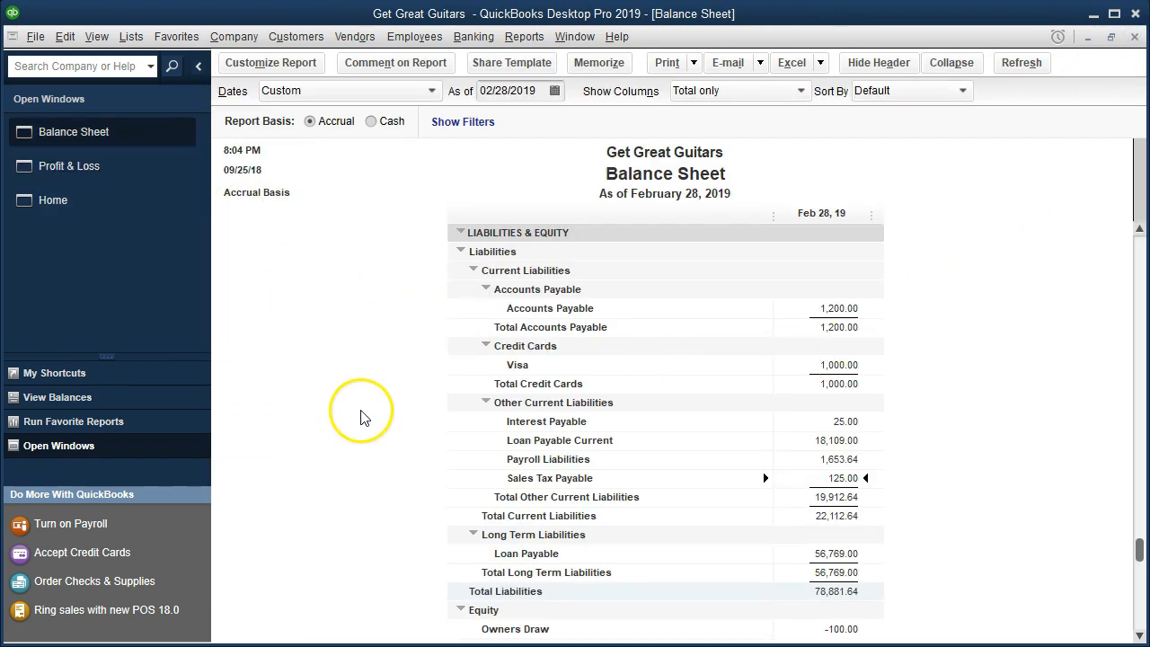
Trace Inventory Asset on the Balance Sheet through its General Journal line to the source journal entry, and return to the report
scroll(390, 467, up, 3)
scroll(390, 466, up, 3)
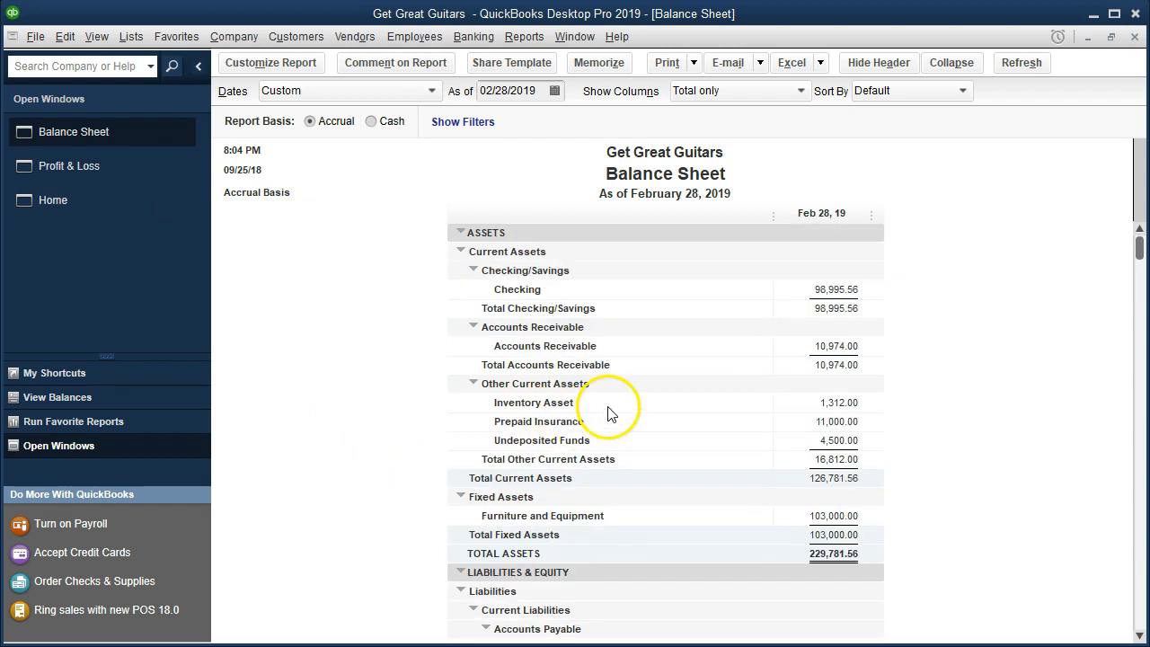
double_click(811, 405)
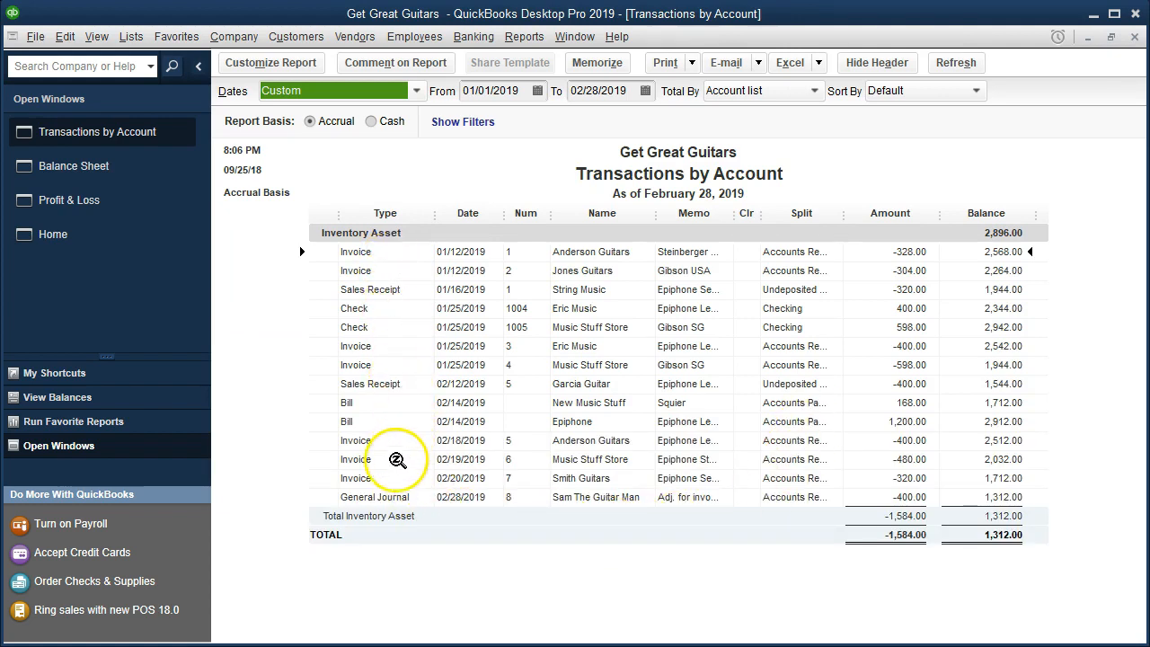
double_click(871, 497)
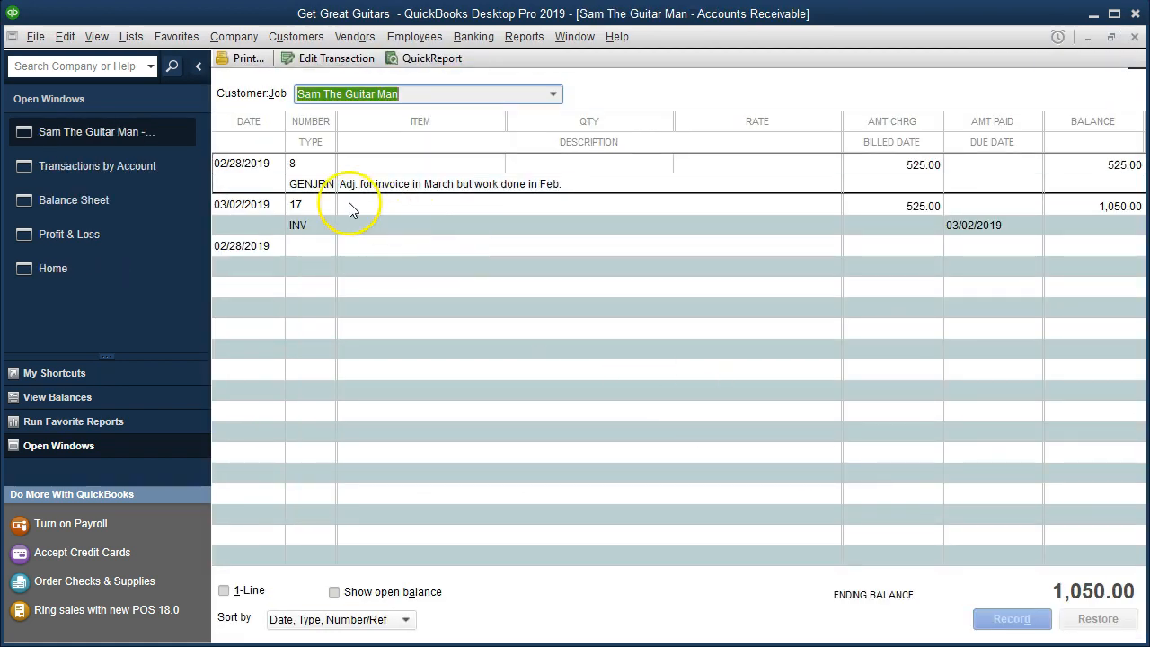
double_click(316, 185)
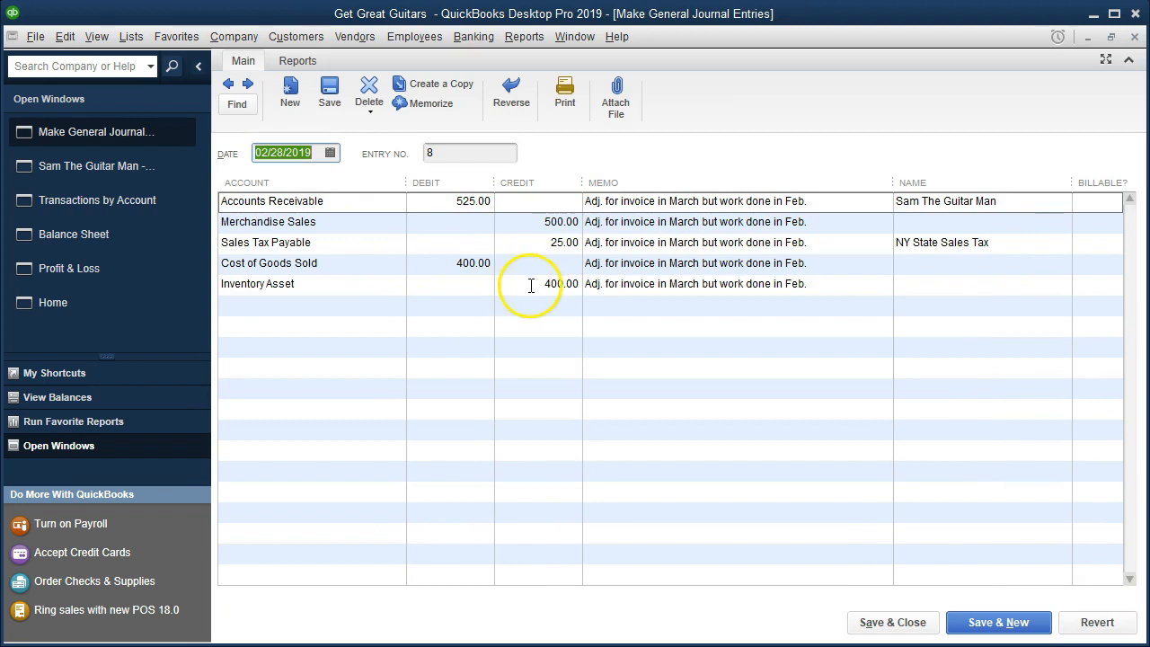
click(1134, 37)
click(1134, 37)
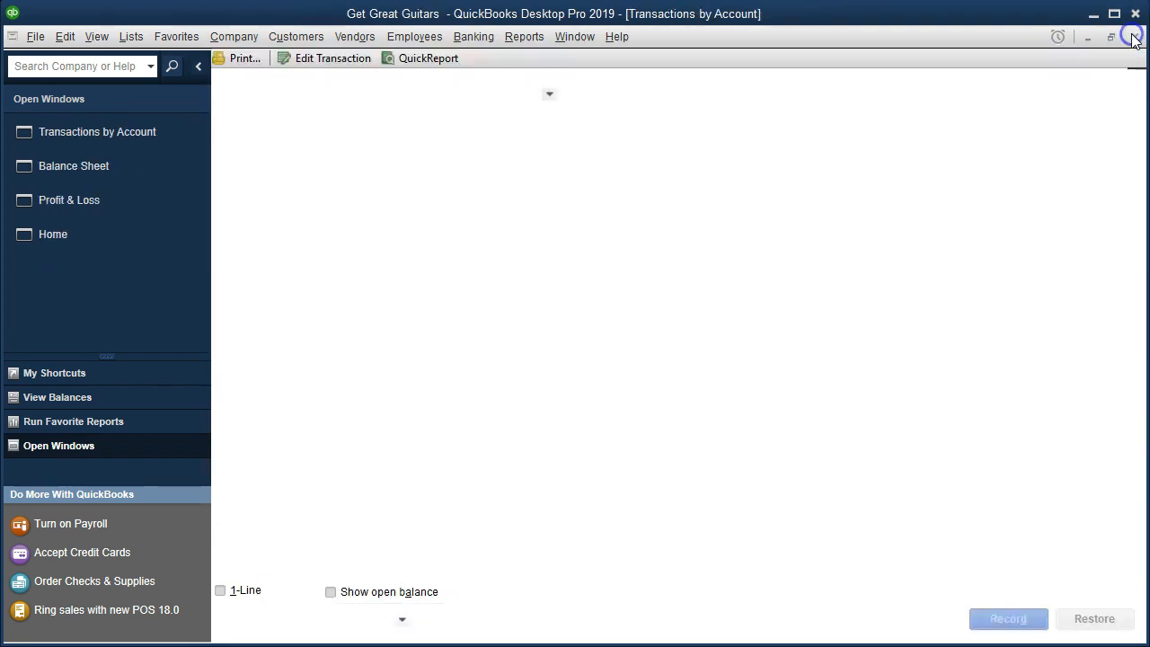
click(1135, 37)
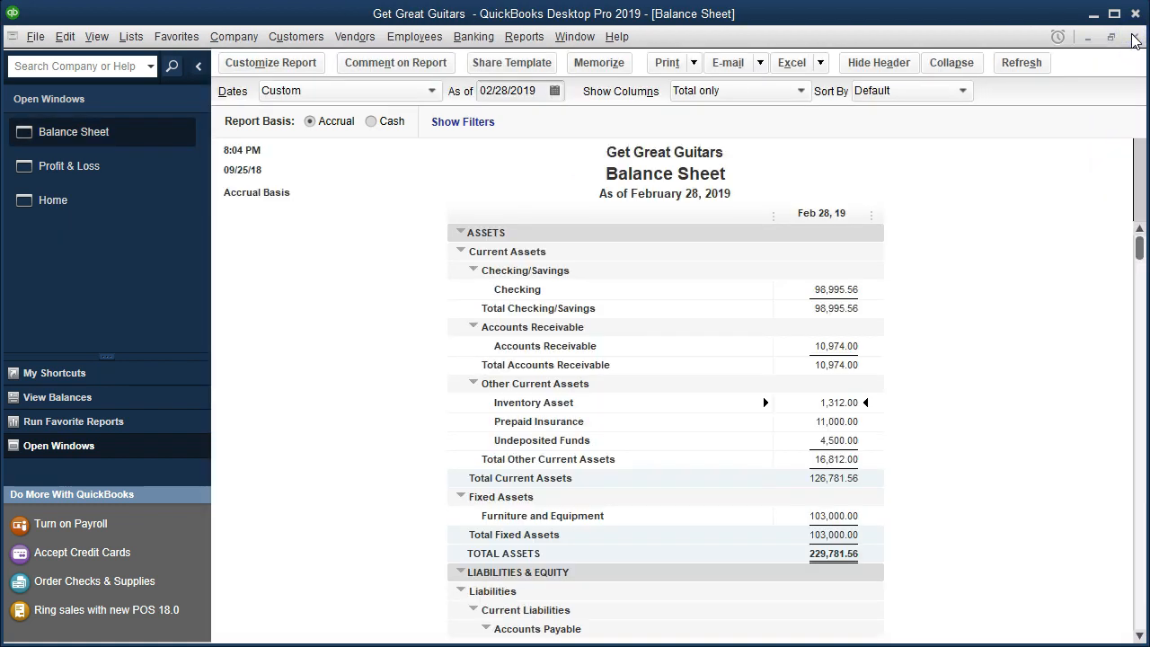
Trace Cost of Goods Sold on the Profit & Loss to its journal entry, and compare it with Merchandise Sales back on the report
click(133, 167)
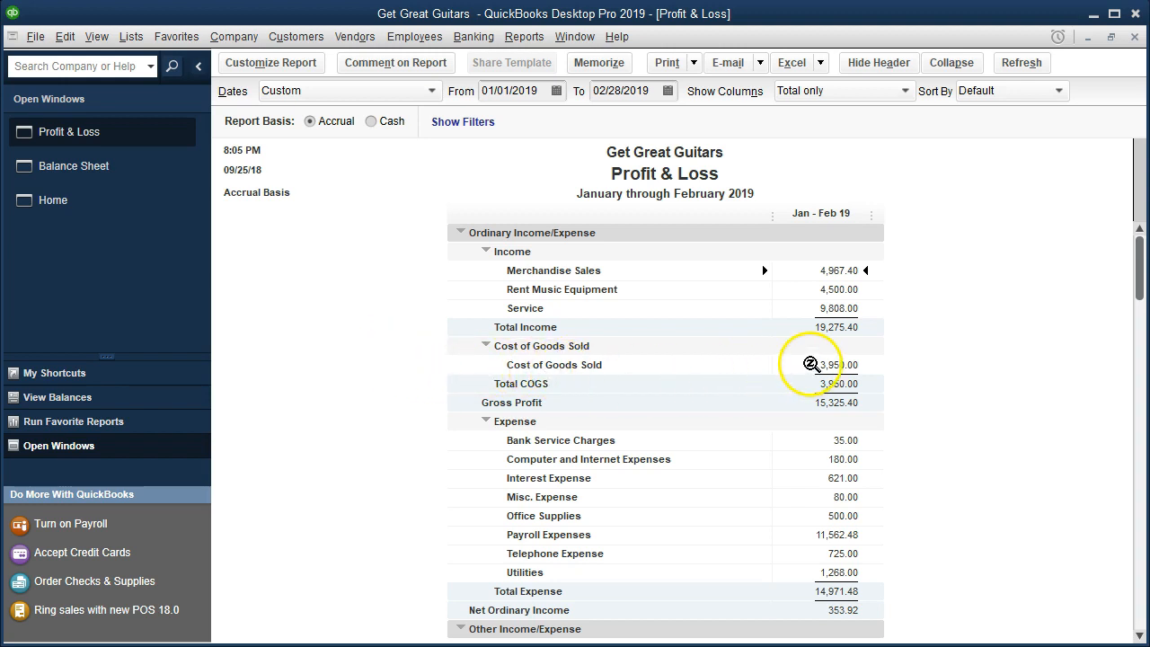
double_click(797, 372)
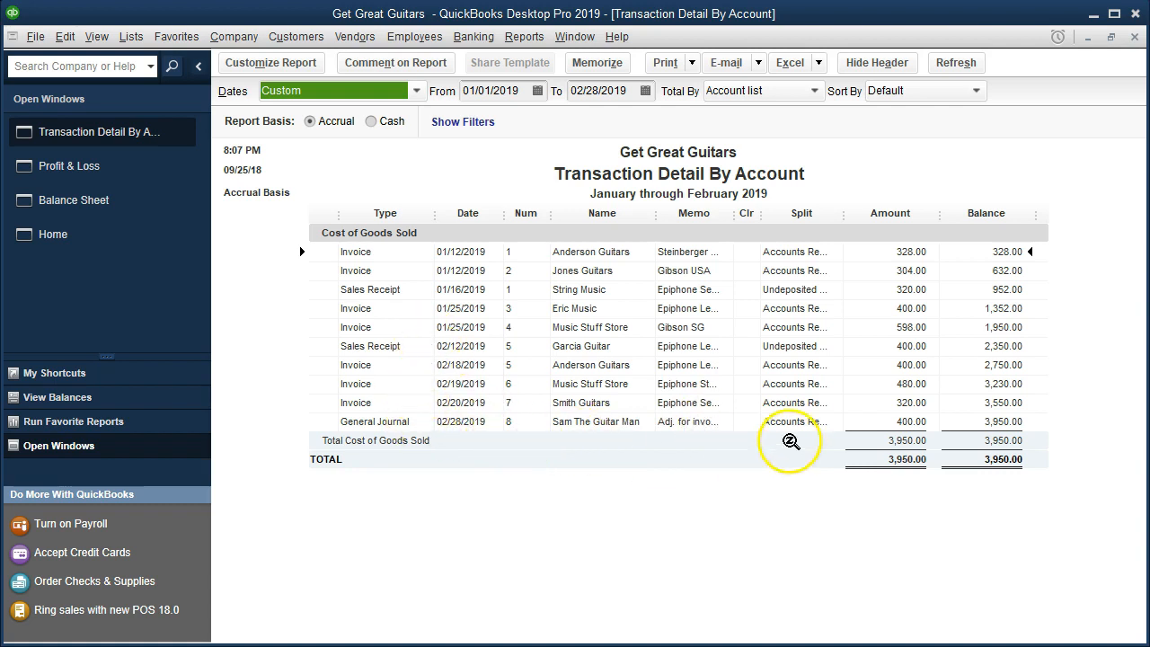
double_click(876, 424)
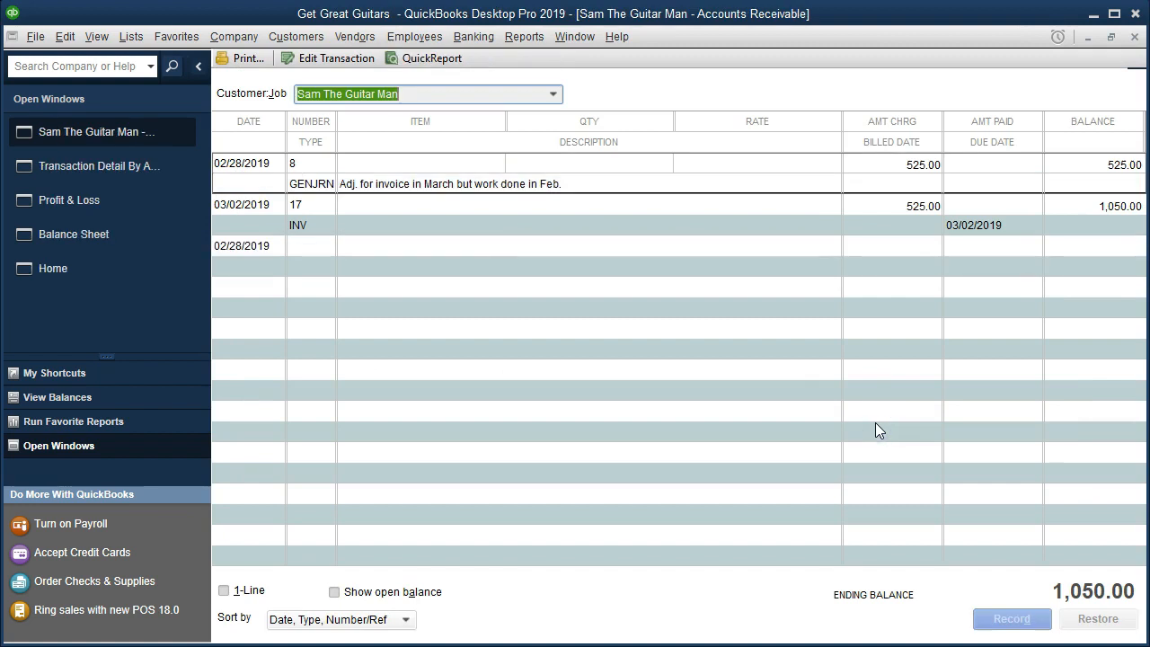
double_click(316, 184)
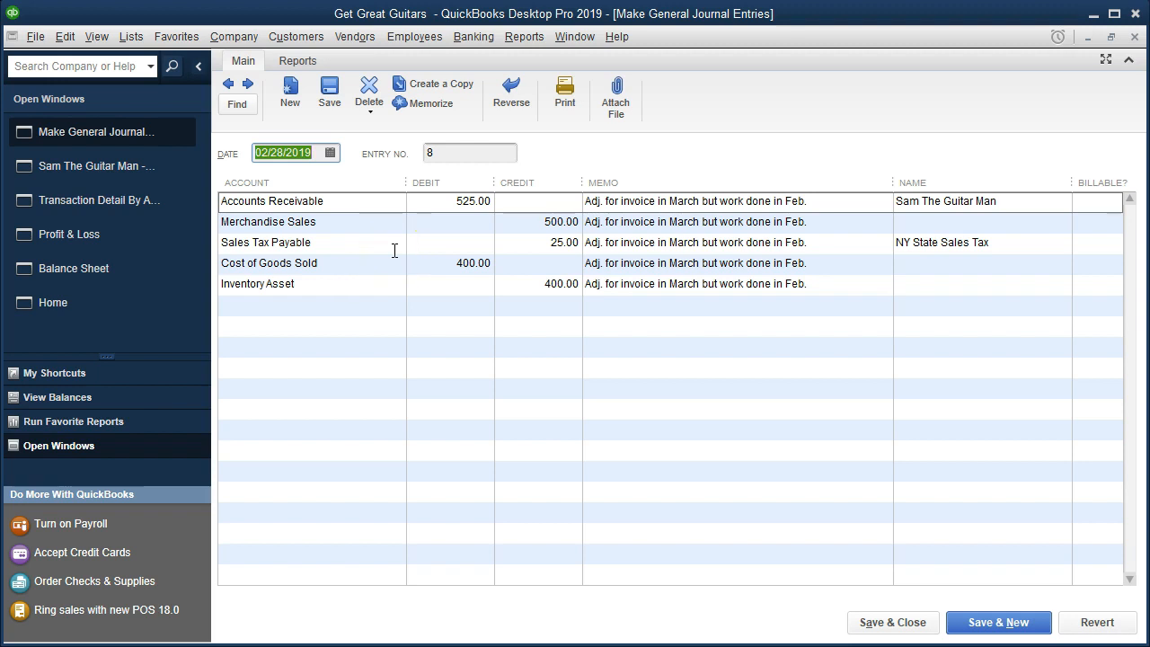
click(1136, 43)
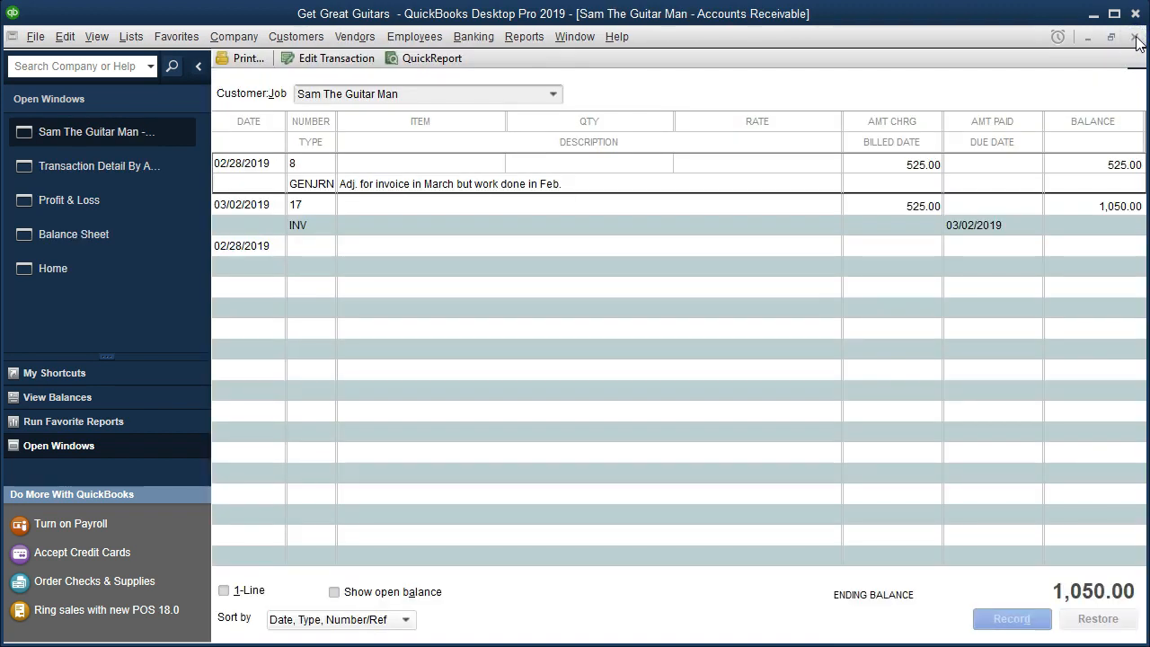
click(1136, 43)
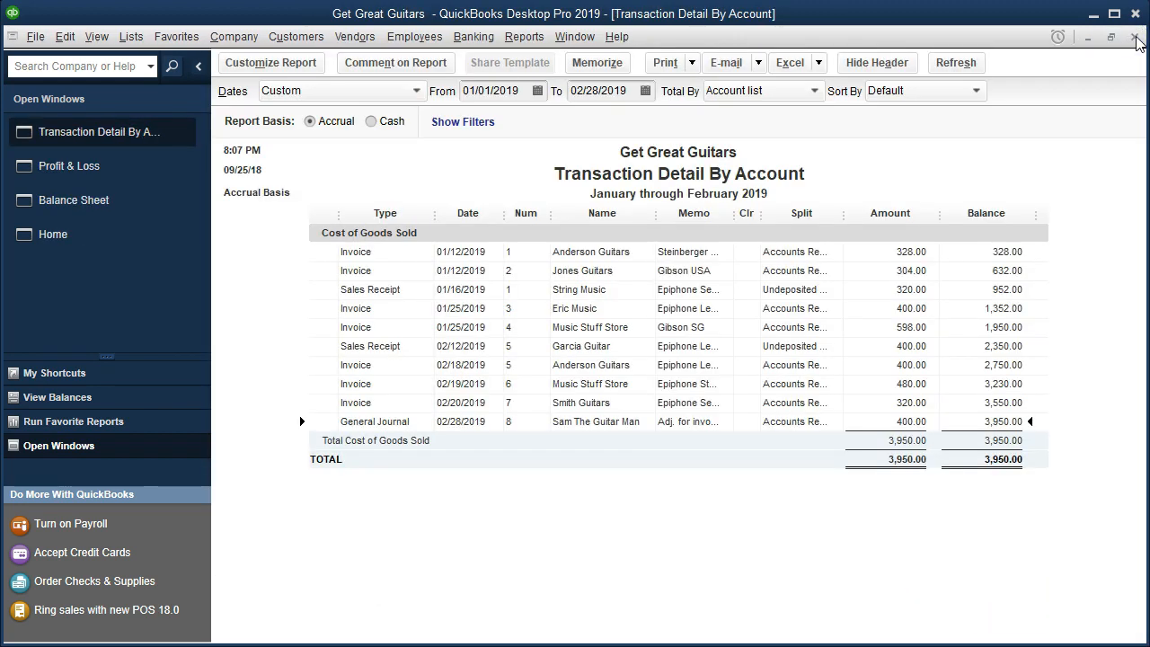
click(1136, 43)
click(861, 359)
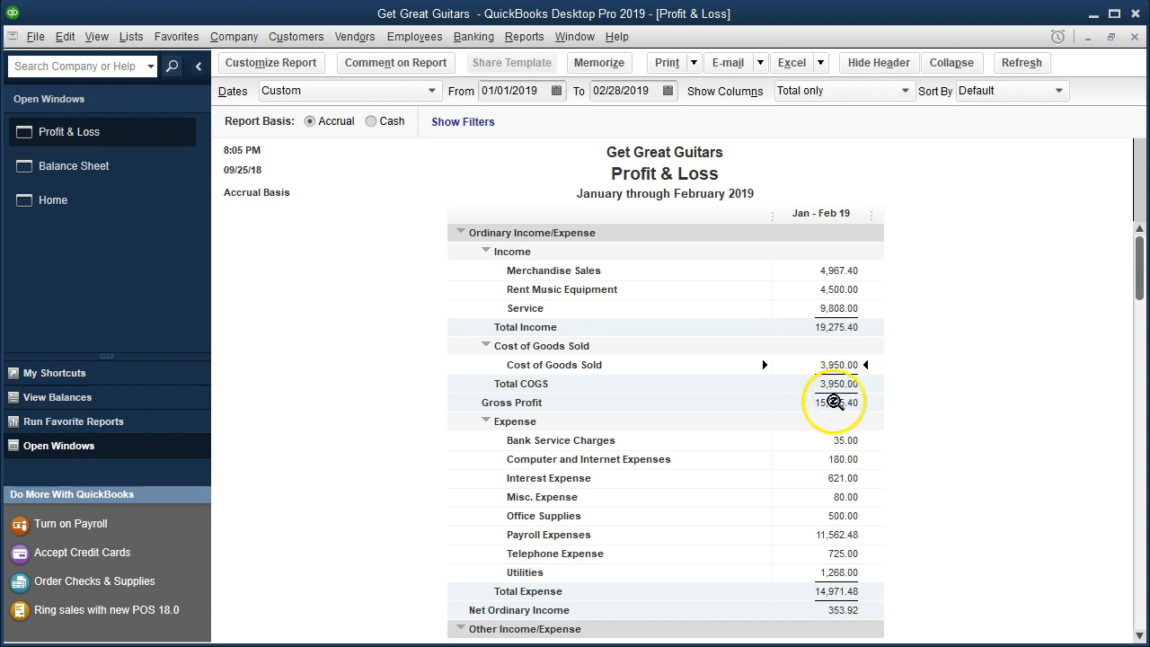
click(828, 271)
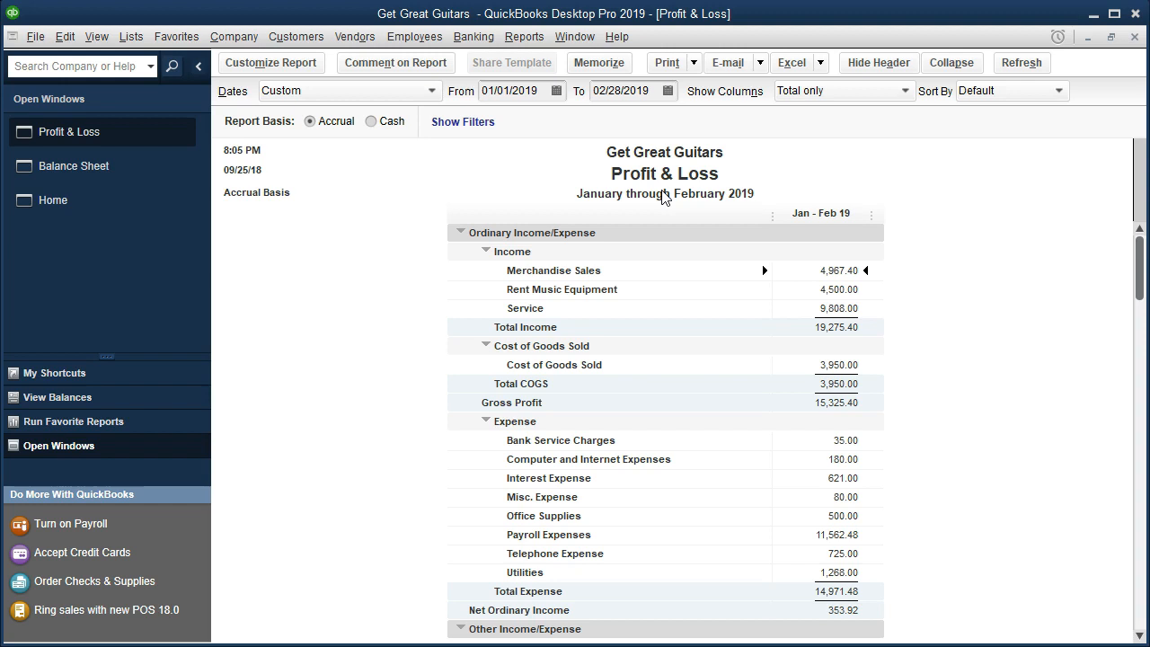
Review Inventory Asset on the Balance Sheet and open the Inventory Valuation Summary report
click(134, 180)
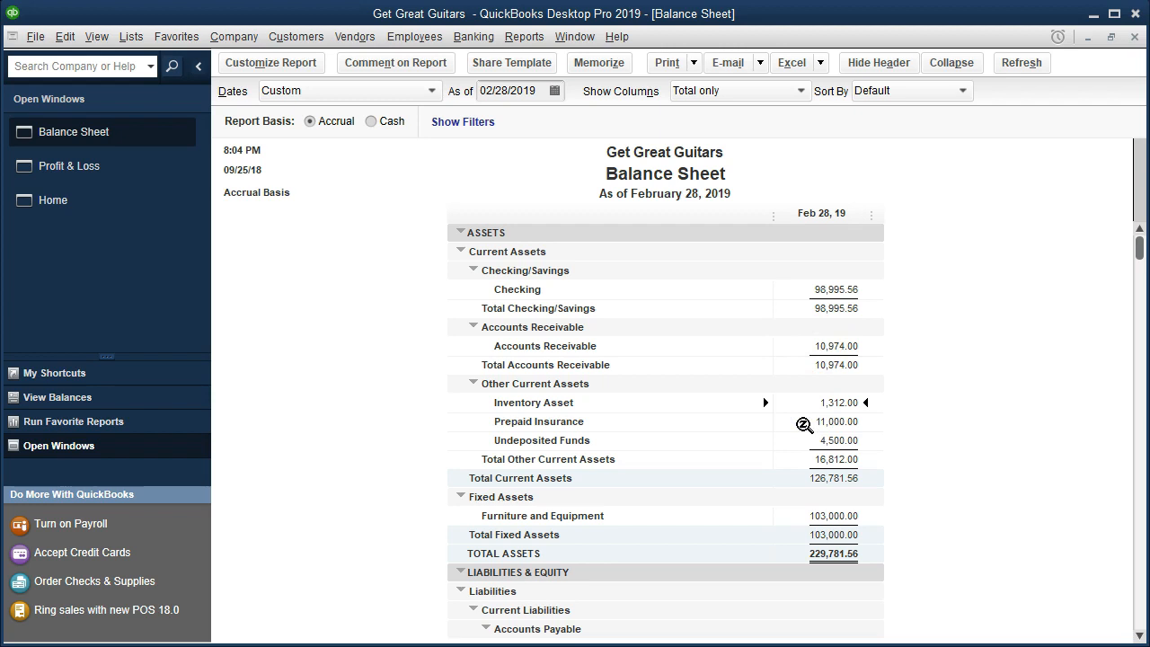
click(524, 42)
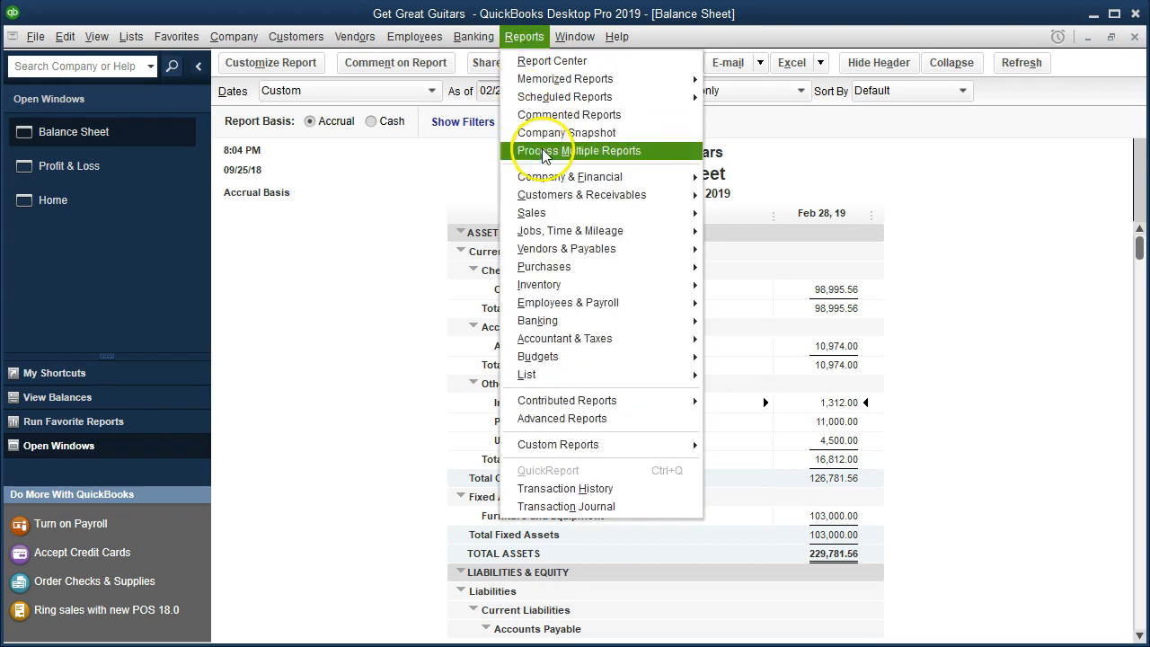
mouse_move(692, 285)
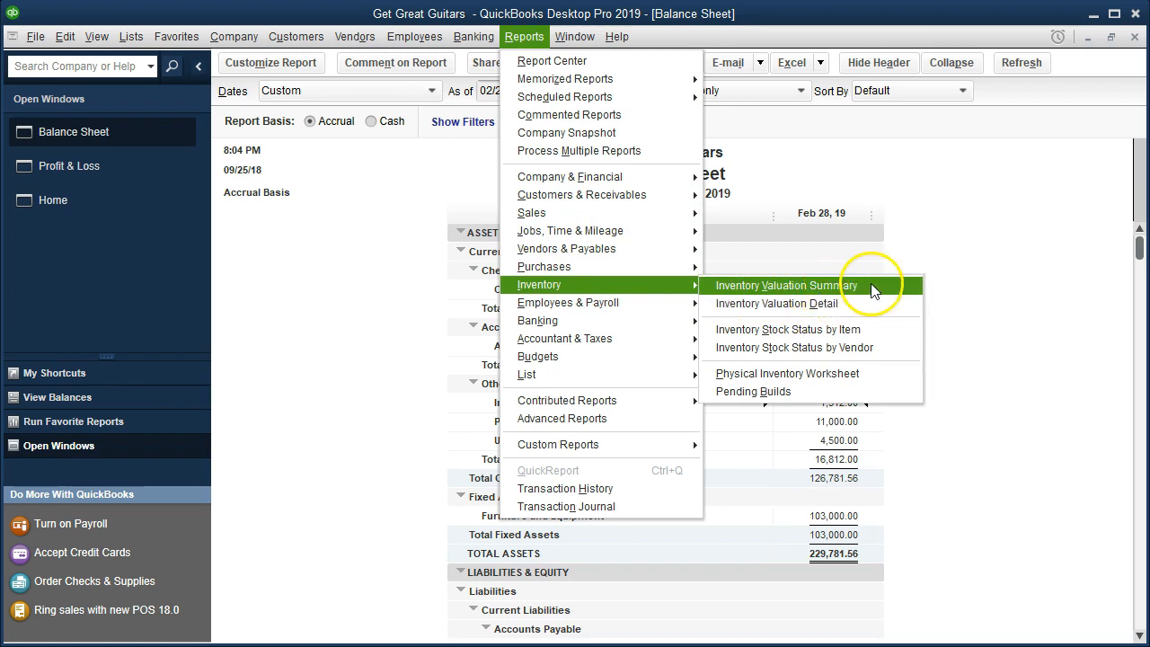
click(831, 288)
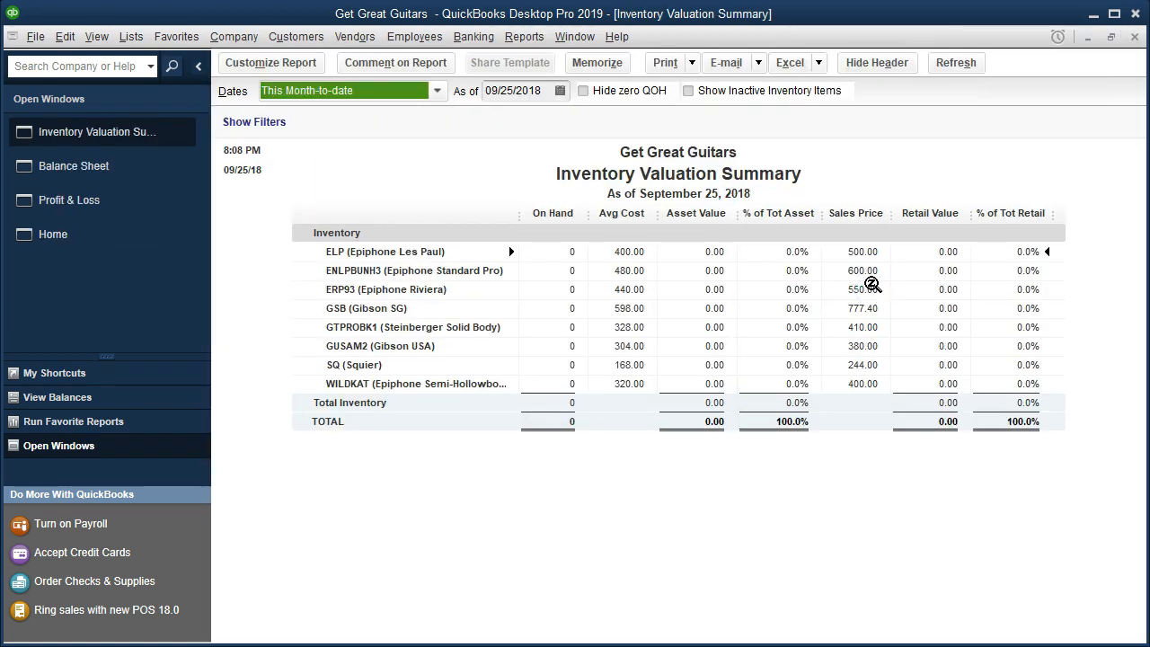
Set the Inventory Valuation Summary's as-of date to 02/28/2019
key(Tab)
text(022819)
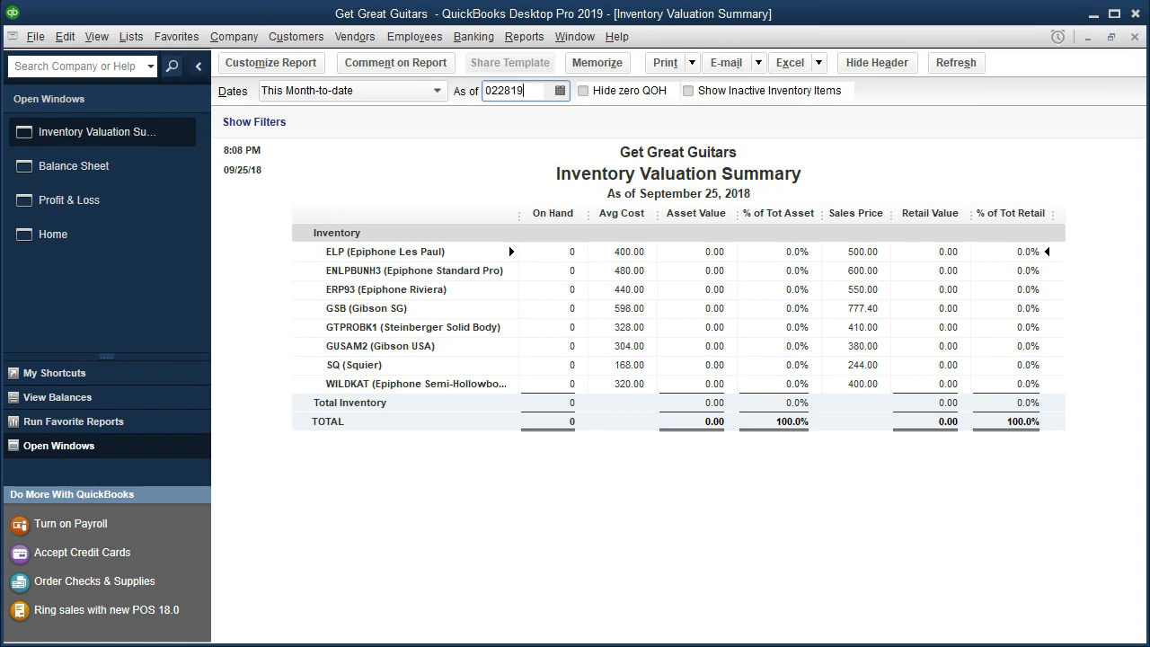
key(Tab)
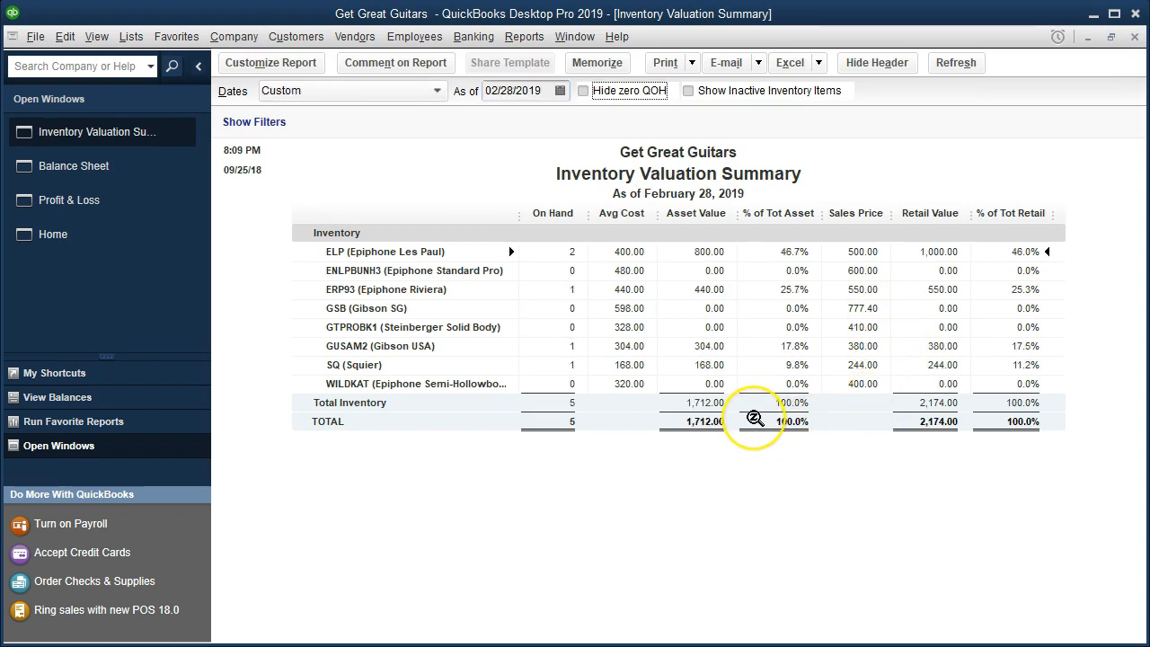
Open the Calculator, enter the inventory asset value total of 1,712, and bring the calculator up over the Balance Sheet
key(XF86Calculator)
drag(680, 230, 472, 246)
text(1,712)
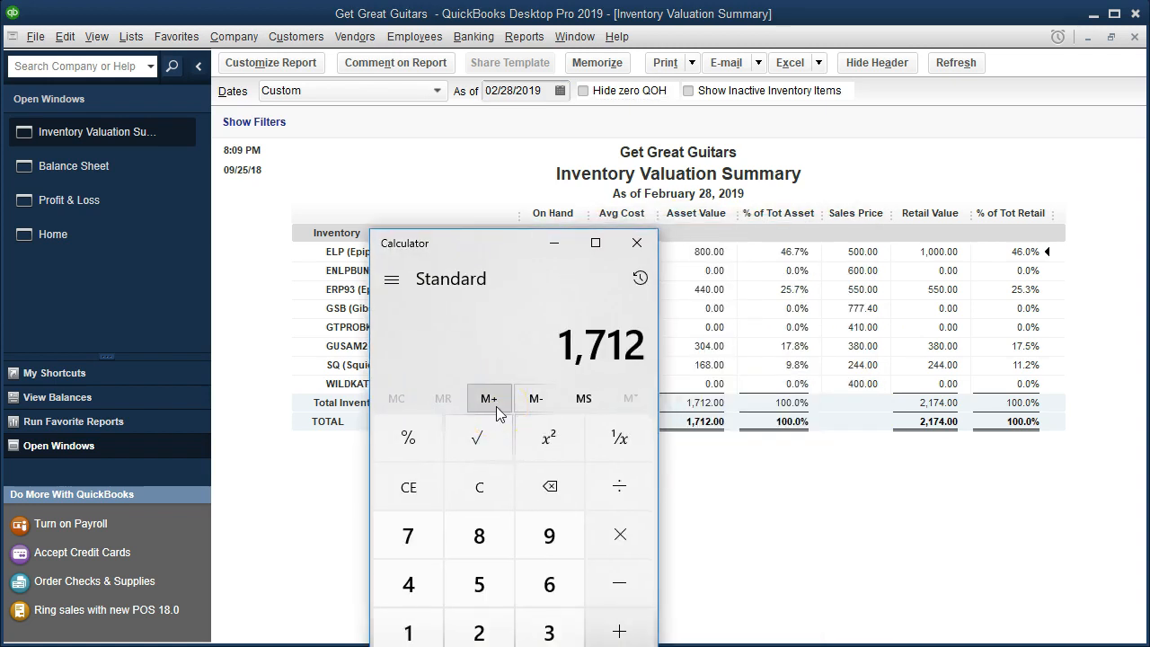
click(121, 167)
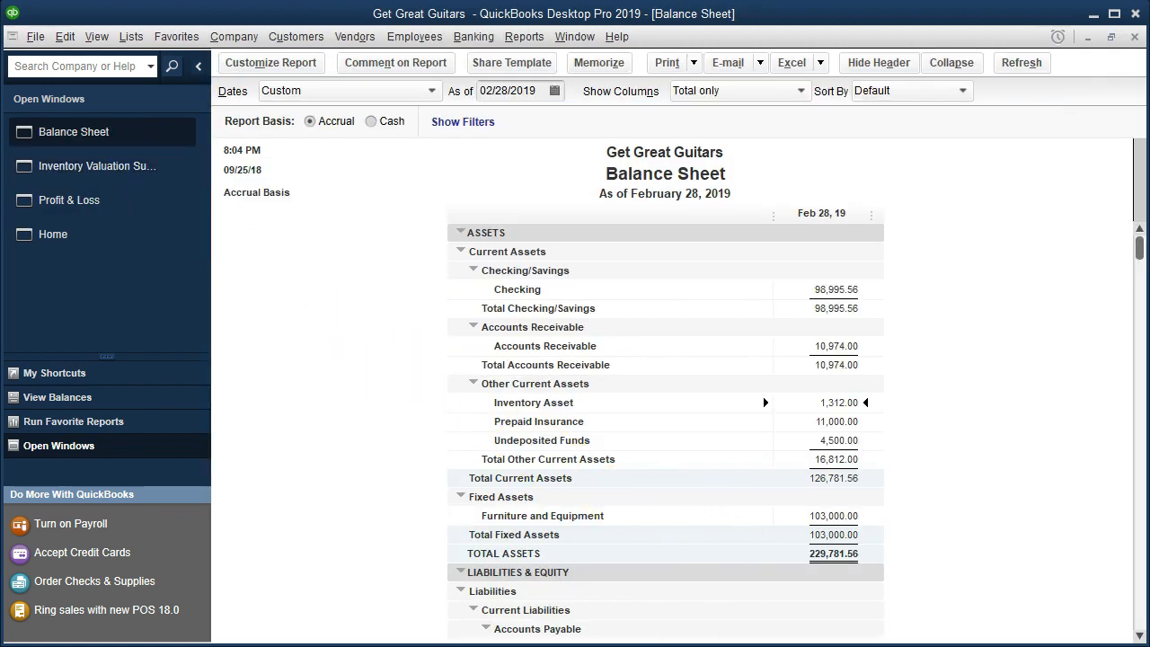
key(alt+Tab)
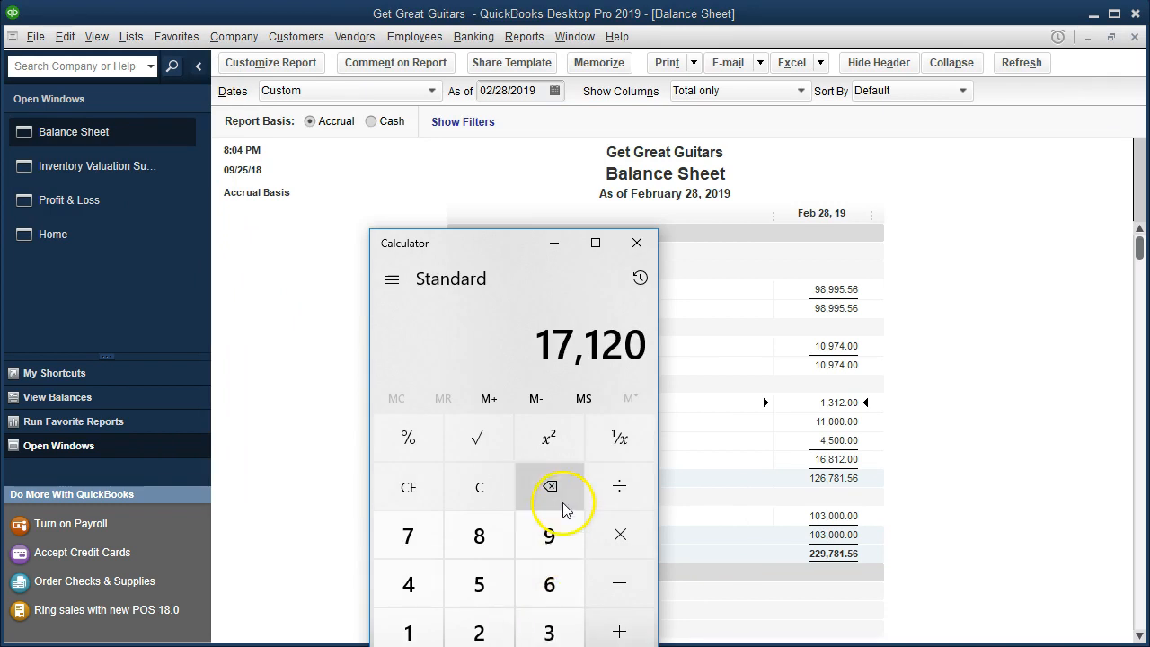
click(621, 589)
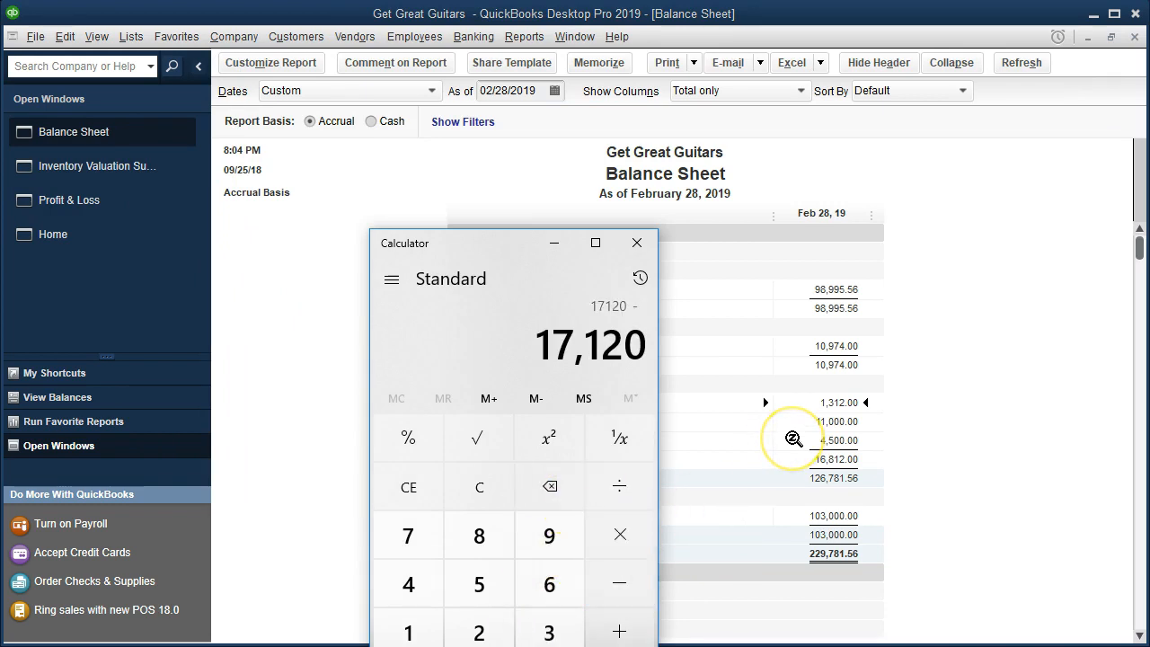
text(1312)
key(Return)
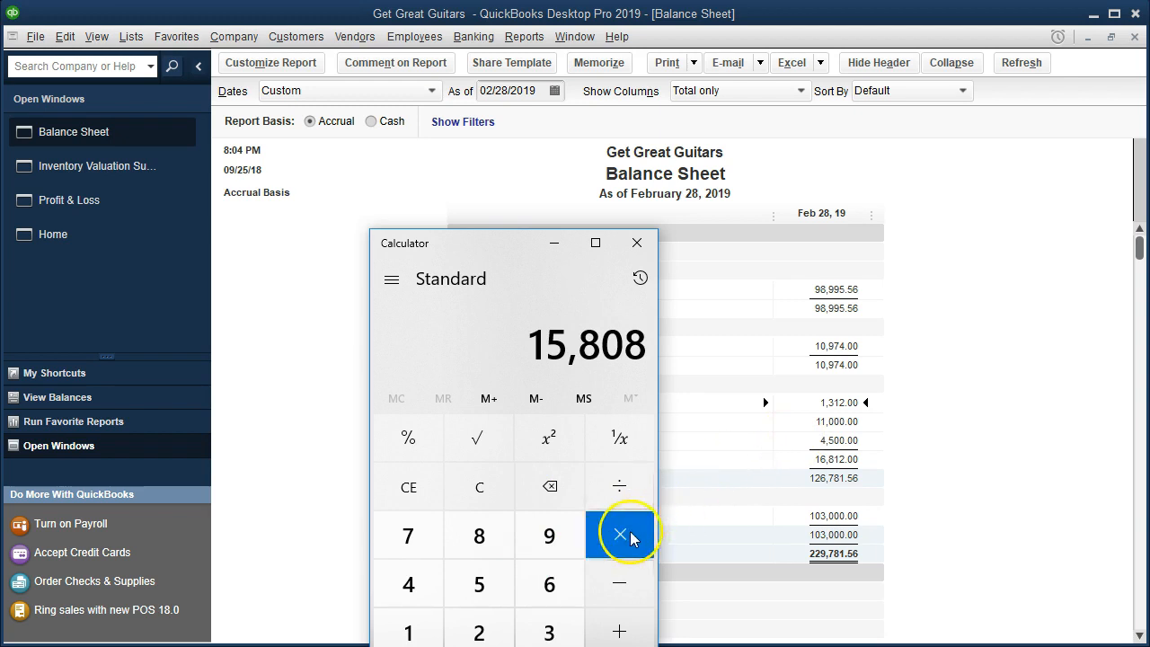
Calculate 1712 minus 1312 to compare the valuation total with the Balance Sheet's Inventory Asset, and close the calculator
click(490, 493)
text(1712)
key(minus)
text(1312)
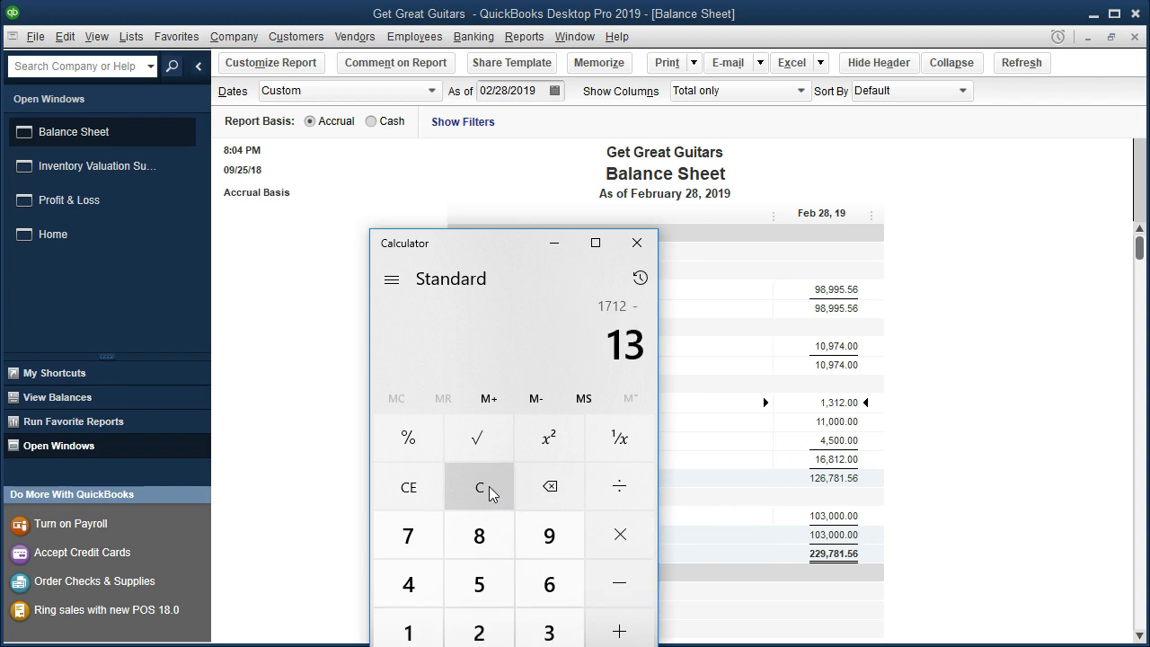
key(Return)
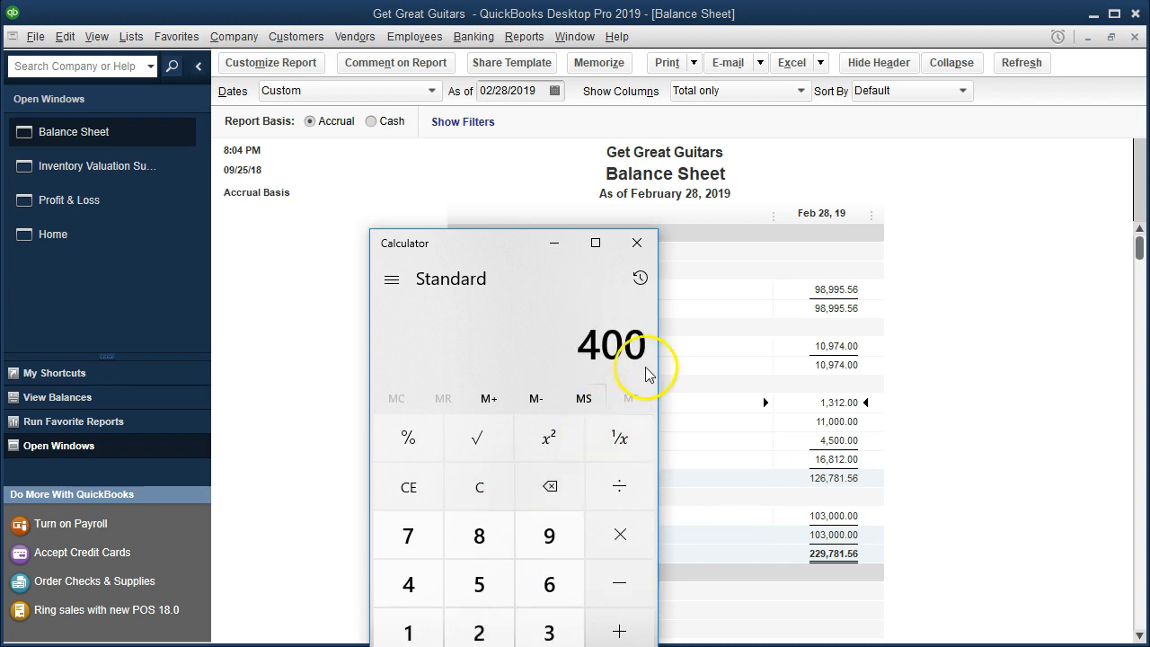
click(637, 243)
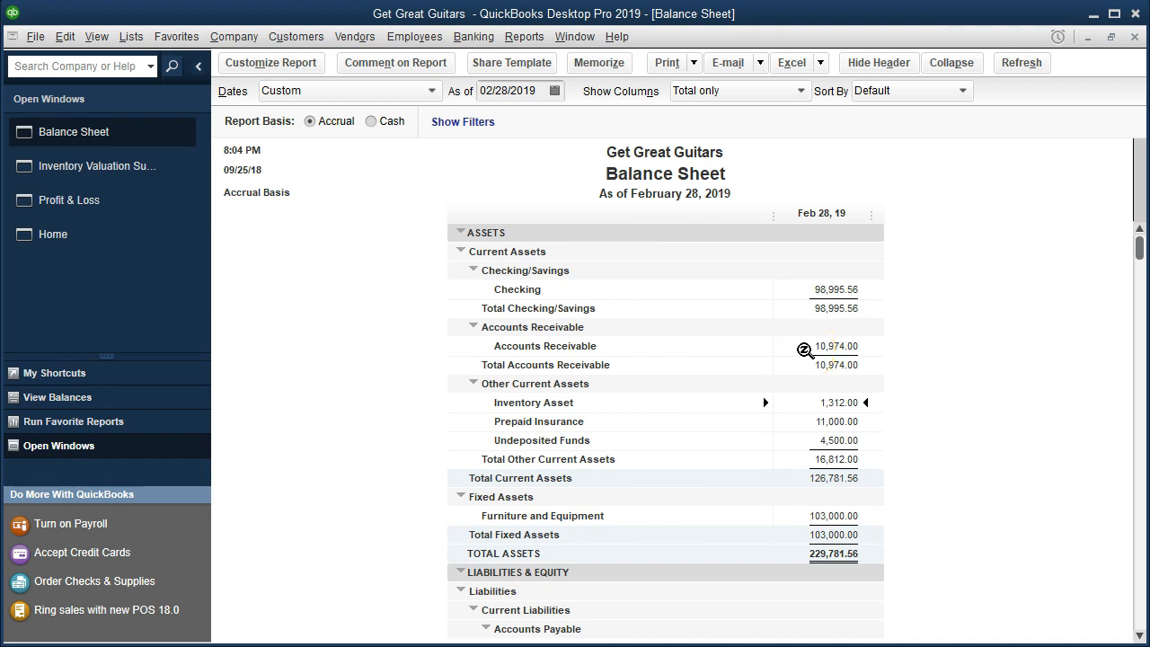
Open the transaction detail behind the Inventory Asset balance on the Balance Sheet
double_click(797, 410)
double_click(810, 403)
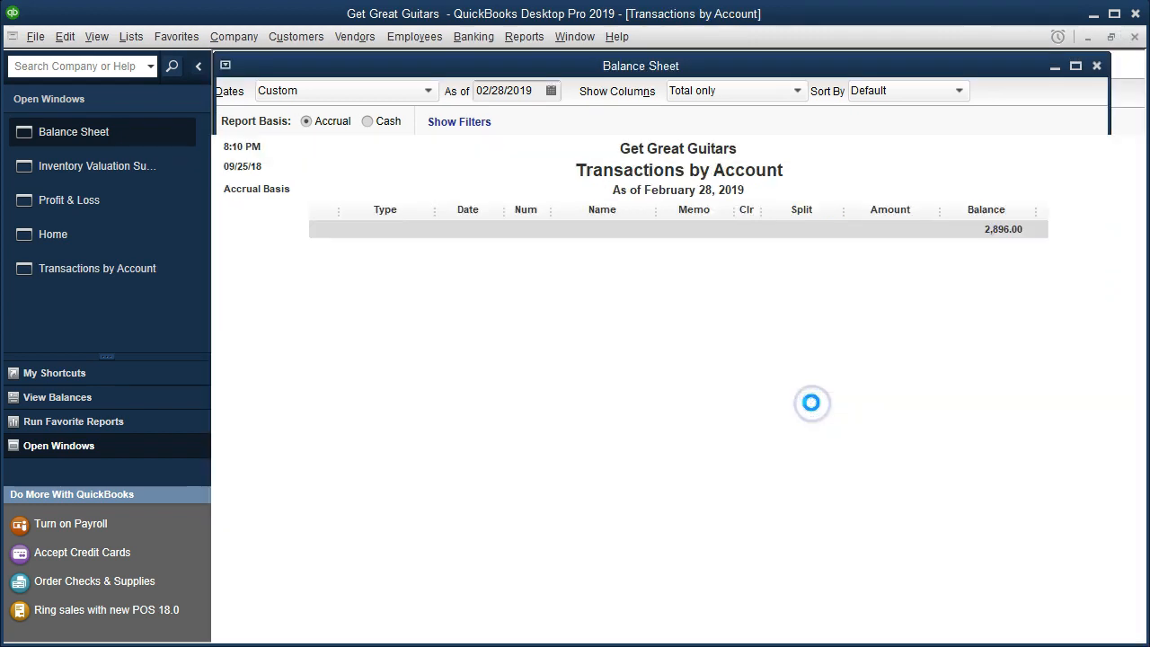